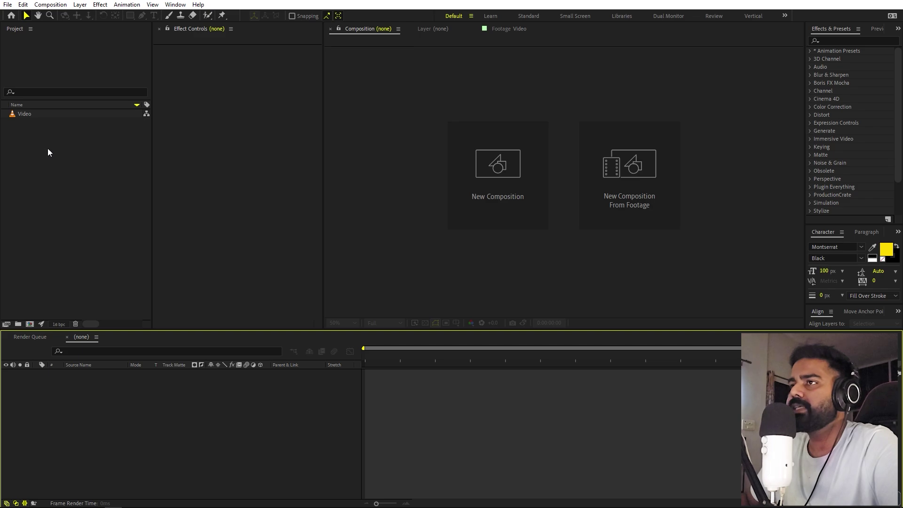
- Open the Video footage in the viewer and scrub through it to review the clip
double_click(25, 116)
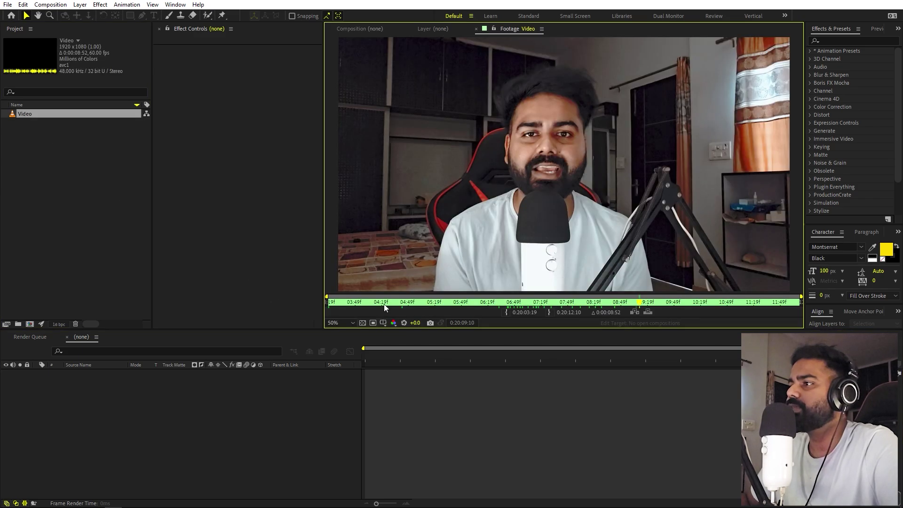
left_click_drag(527, 304, 714, 304)
left_click(367, 30)
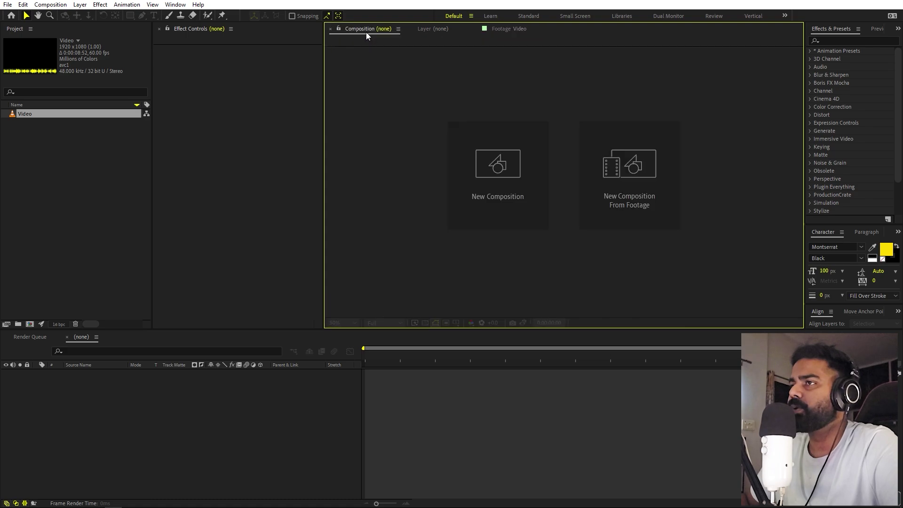
- Create a composition directly from the Video footage
left_click(100, 230)
left_click(109, 427)
left_click(34, 135)
left_click_drag(24, 115, 29, 324)
left_click(404, 383)
left_click(81, 222)
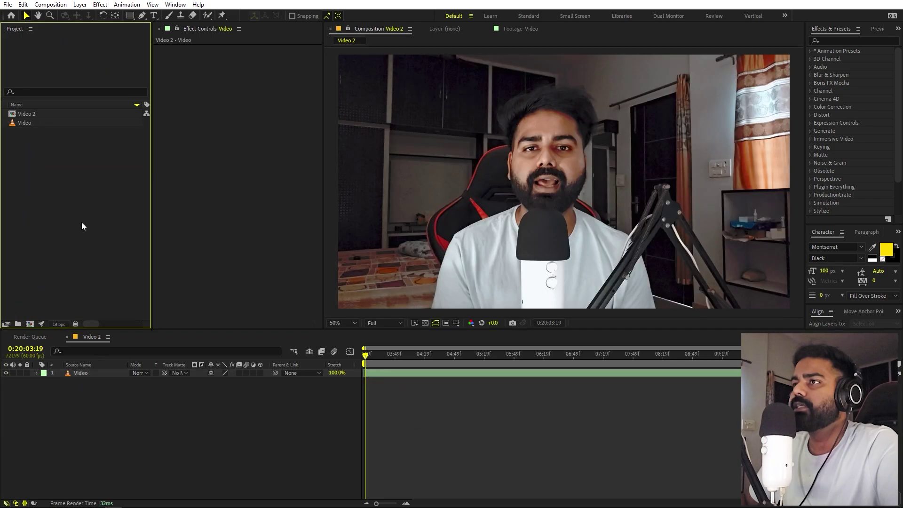
- Create a new 1920 x 1080 composition named Main at 30 fps, lasting 10 seconds
left_click(50, 4)
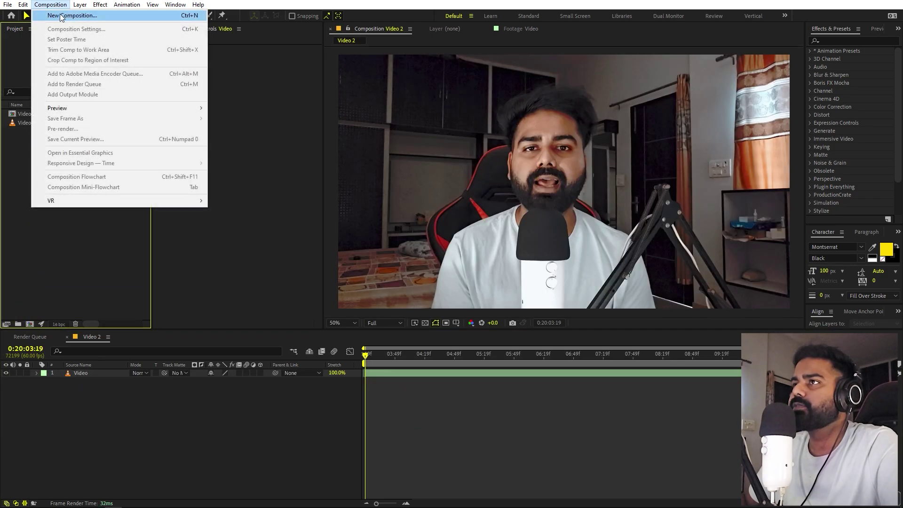
left_click(61, 17)
type("Main")
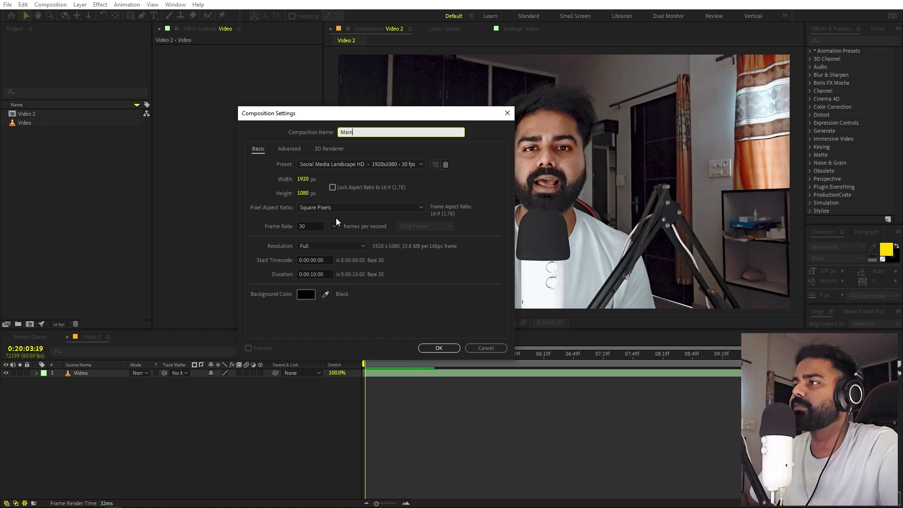
left_click(433, 347)
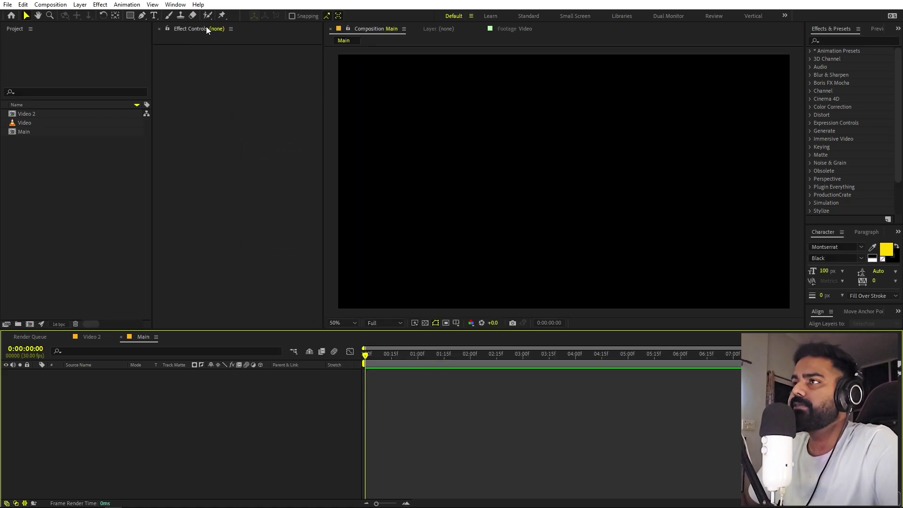
- Draw a near-vertical two-point line through the middle of the Main composition with the Pen tool
left_click(141, 15)
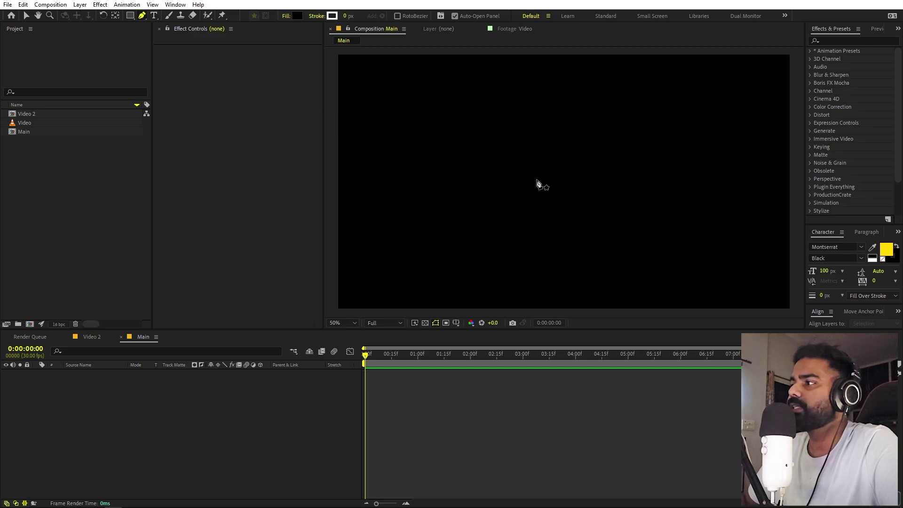
left_click(560, 252)
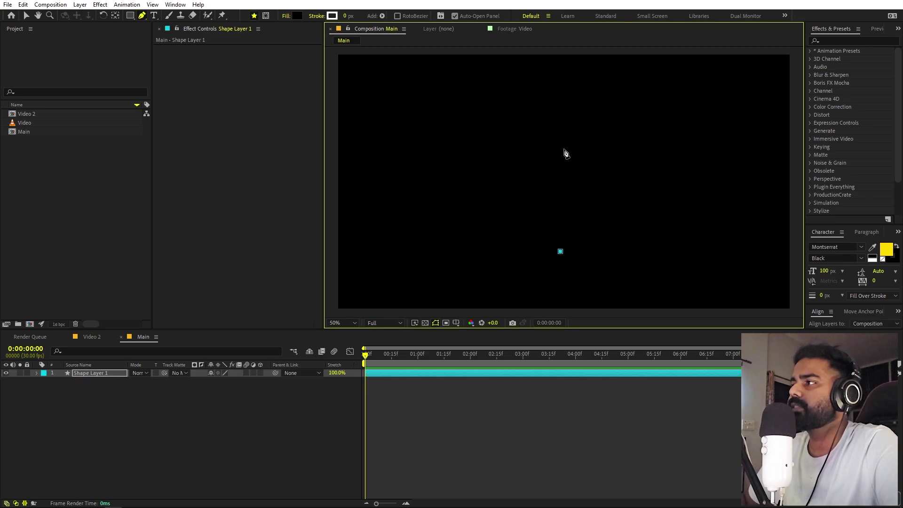
left_click_drag(559, 140, 557, 120)
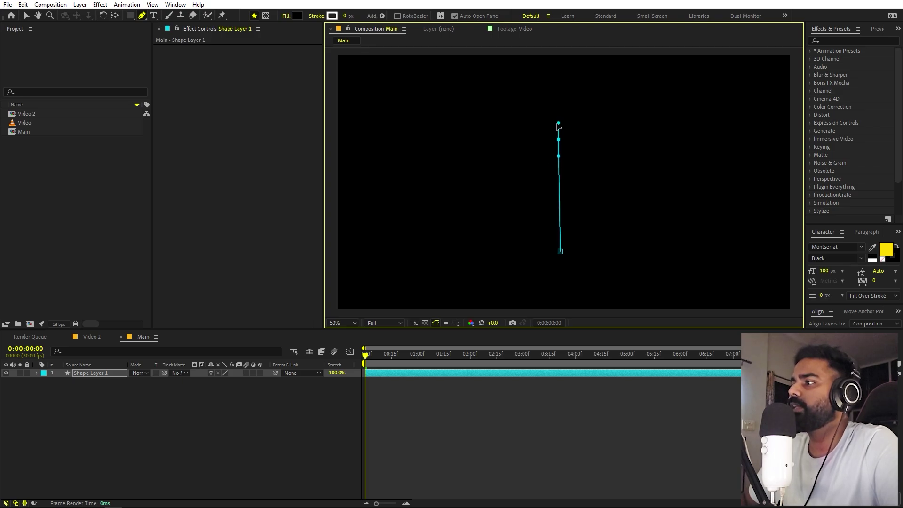
left_click_drag(558, 119, 558, 122)
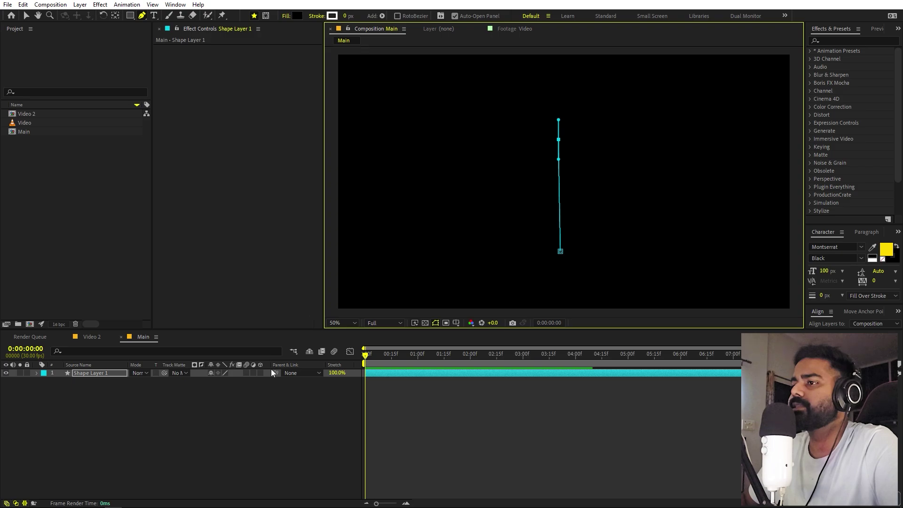
- Set the line shape's fill to none and its stroke width to 329 px
left_click(180, 408)
left_click(89, 371)
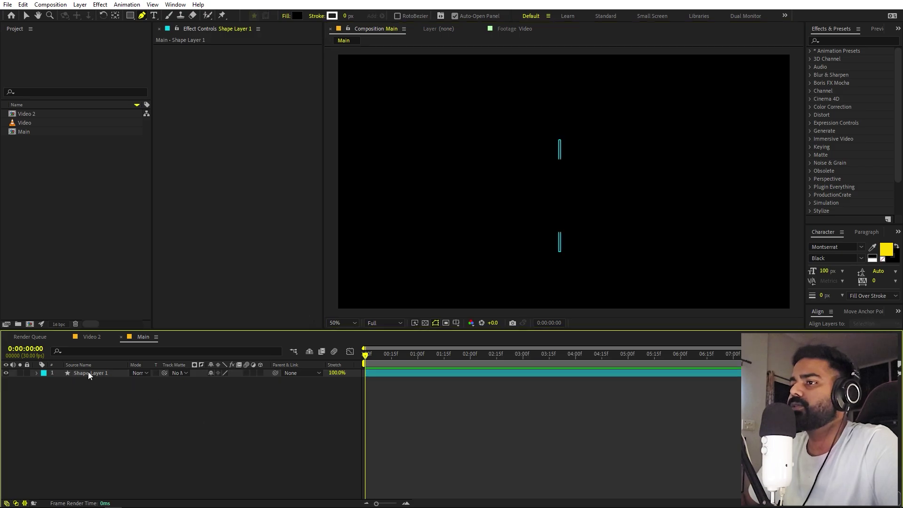
left_click(287, 17)
left_click(77, 116)
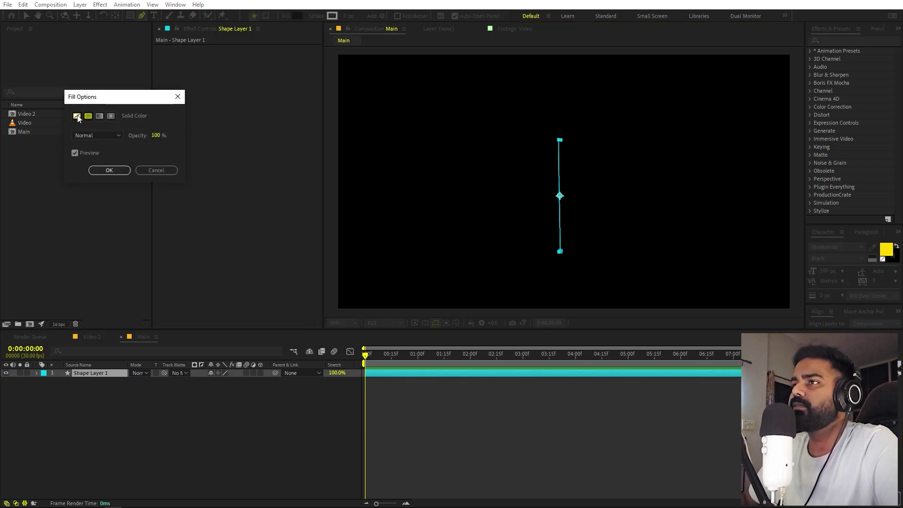
left_click(125, 170)
mouse_move(347, 16)
left_mouse_down()
mouse_move(672, 51)
mouse_move(535, 54)
left_mouse_up()
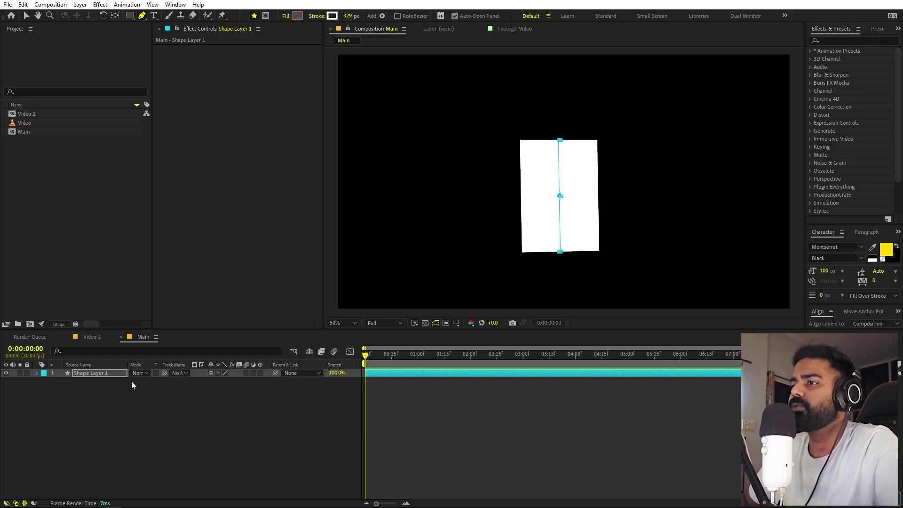
- Change the stroke's line cap to Round Cap and set the stroke width to 363 px
left_click(100, 374)
left_click(88, 352)
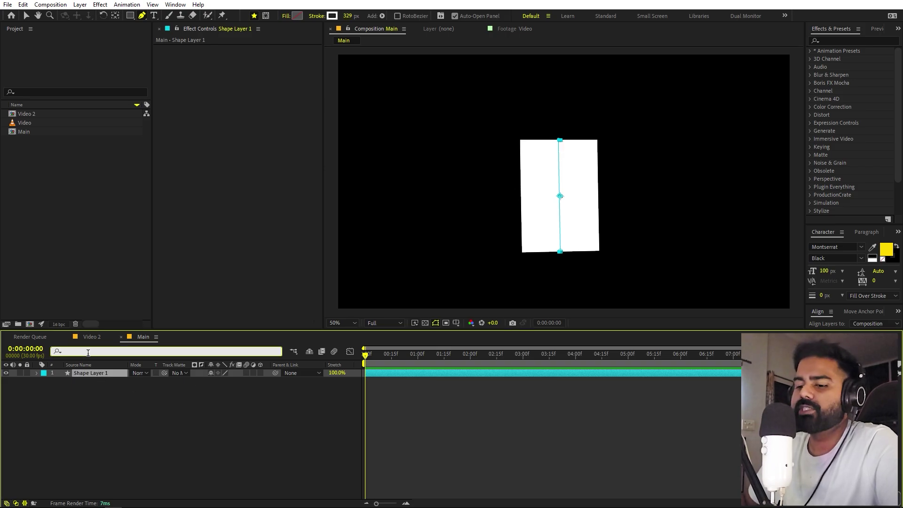
type("cap")
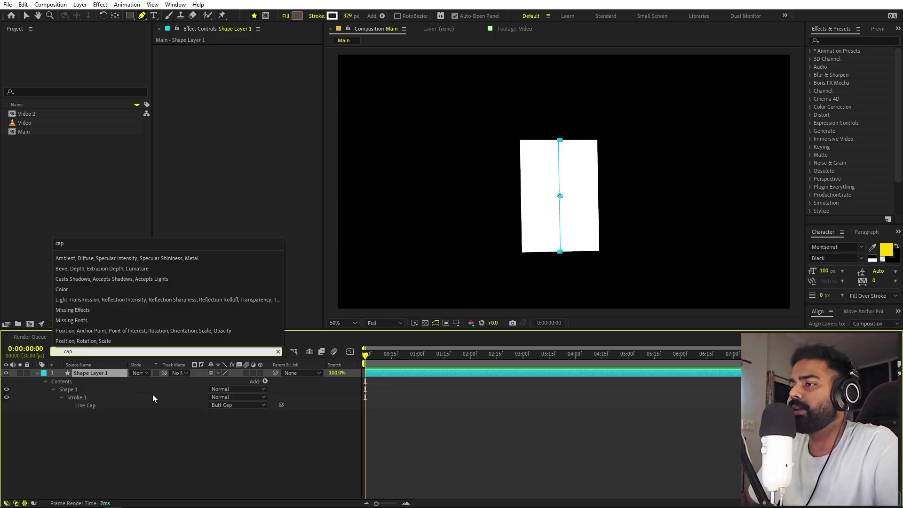
left_click(238, 405)
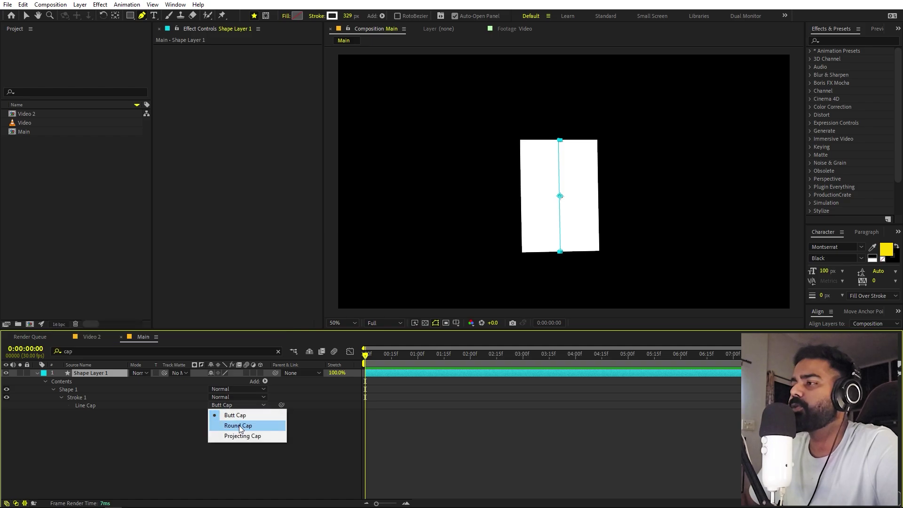
left_click(239, 425)
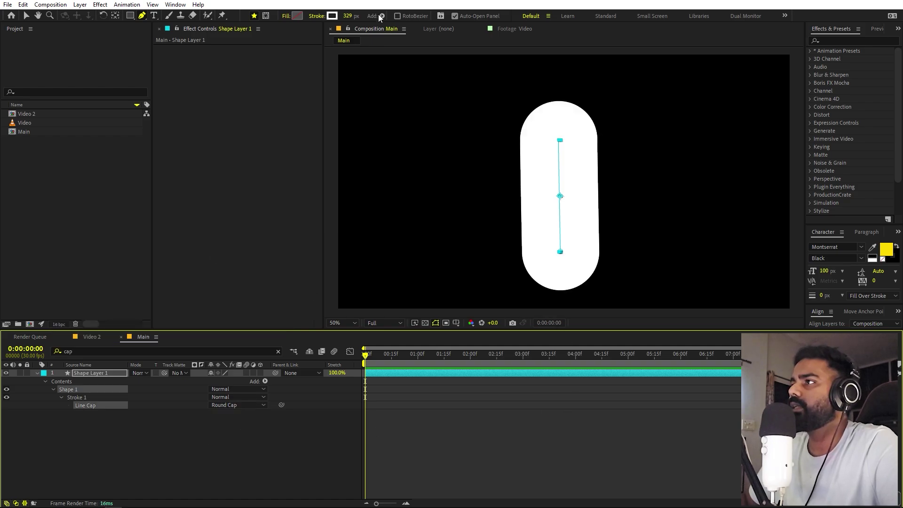
left_click_drag(352, 19, 371, 20)
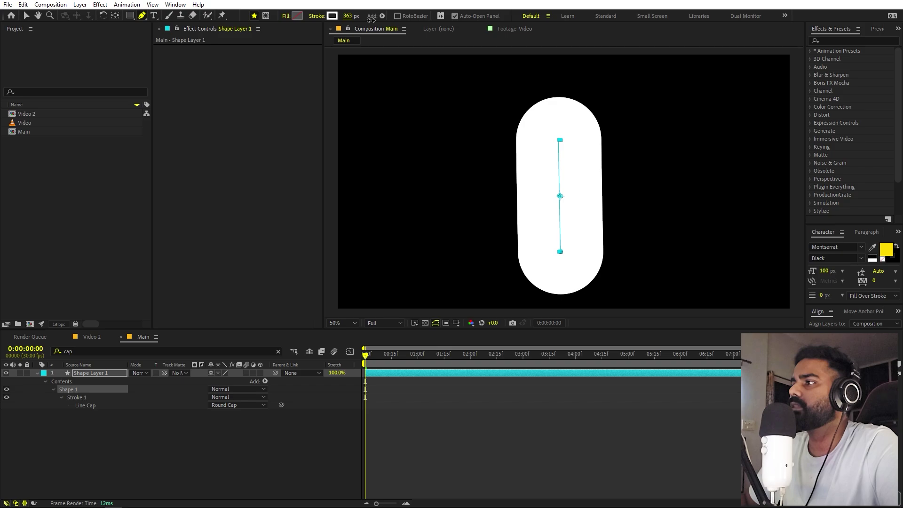
- Shorten the pill shape by moving the line's lower end point slightly upward
left_click_drag(562, 254, 562, 239)
left_click(532, 492)
left_click(533, 377)
mouse_move(560, 141)
left_mouse_down()
mouse_move(591, 146)
mouse_move(574, 149)
left_mouse_up()
key("ctrl+z")
left_click(131, 420)
left_click(37, 374)
left_click(43, 374)
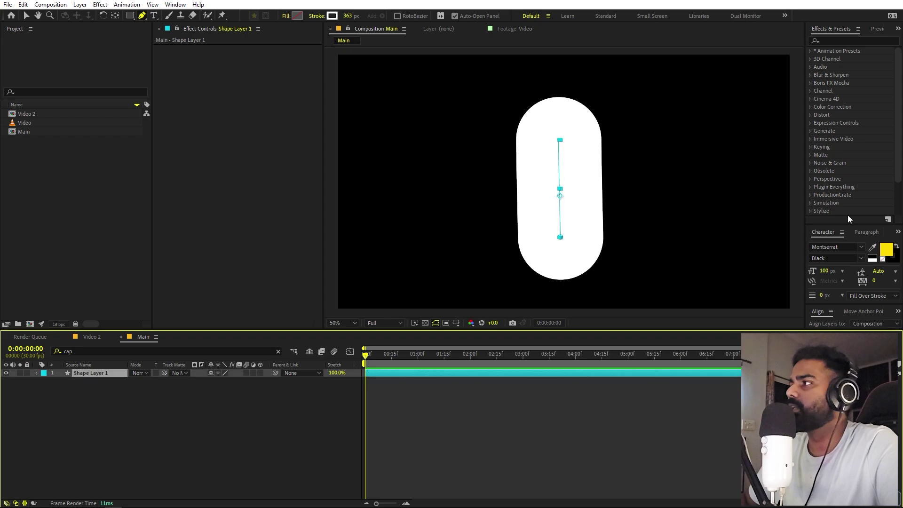
- Find the Gradient Ramp effect and apply it to the pill shape layer
left_click(847, 41)
type("gradi")
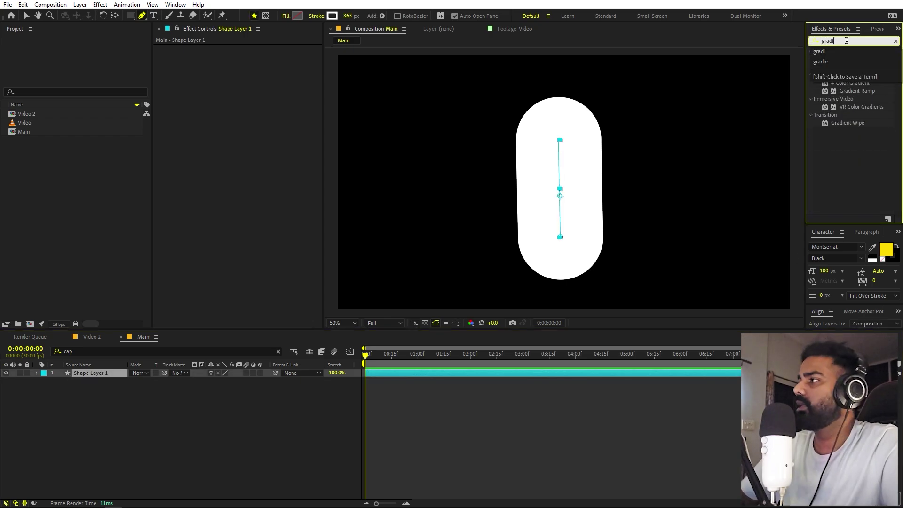
left_click(863, 91)
double_click(862, 89)
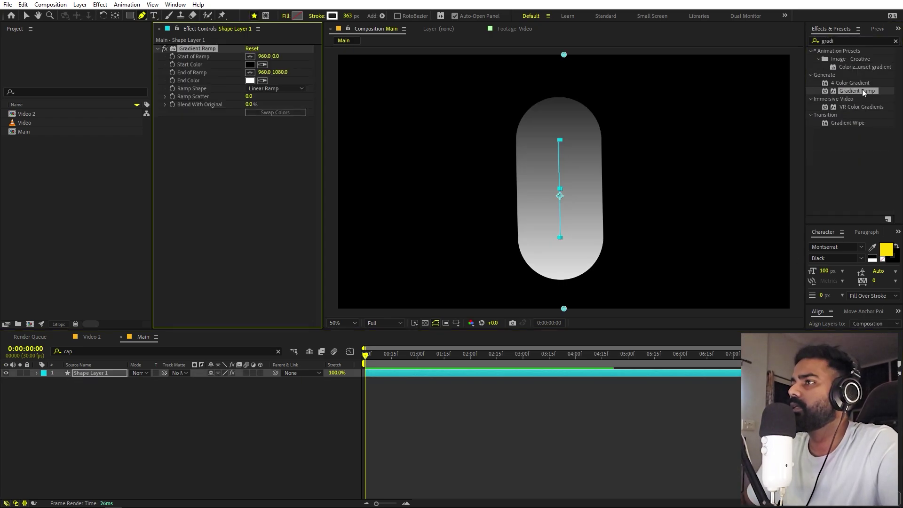
- Set the Gradient Ramp's start color to a bright light blue
key("v")
left_click(249, 65)
left_click(173, 232)
left_click_drag(175, 235, 174, 236)
left_click(132, 182)
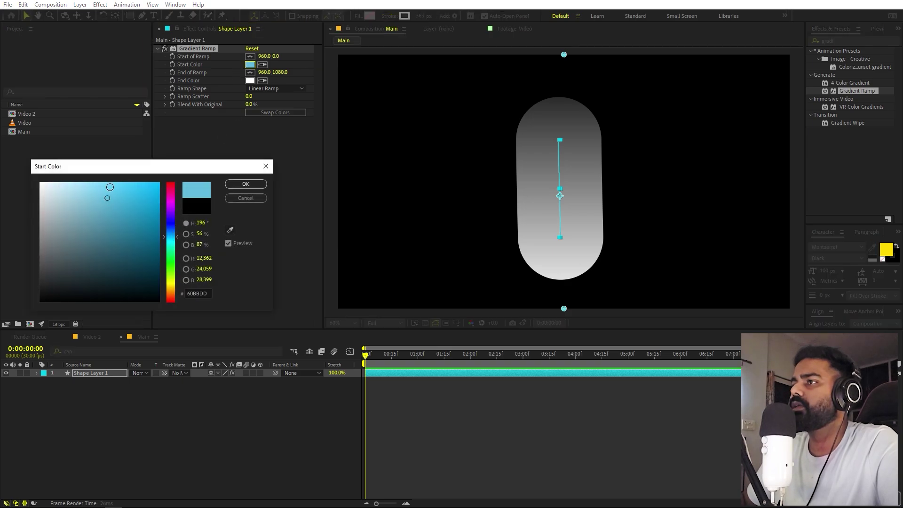
left_click(241, 186)
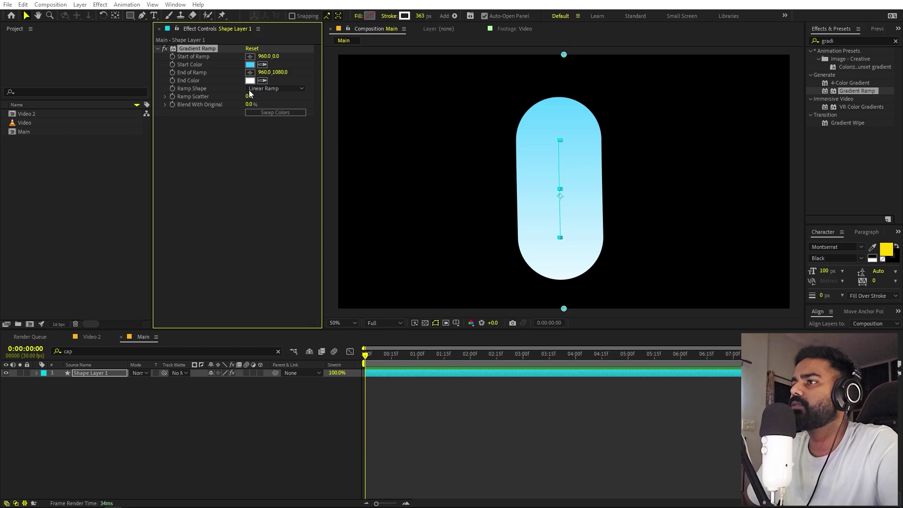
- Set the Gradient Ramp's end color to the dark navy blue 002451
left_click(250, 80)
left_click(173, 231)
mouse_move(154, 252)
left_mouse_down()
mouse_move(170, 272)
mouse_move(192, 271)
mouse_move(193, 263)
left_mouse_up()
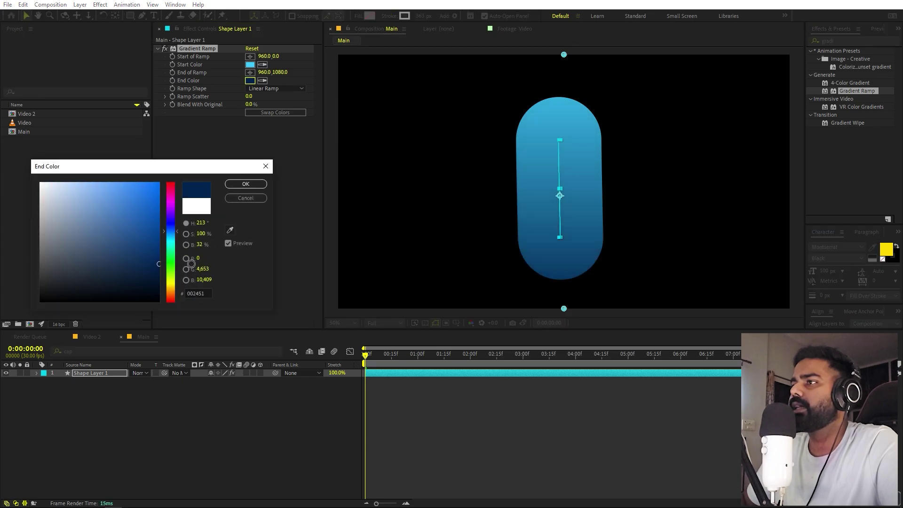
left_click(246, 185)
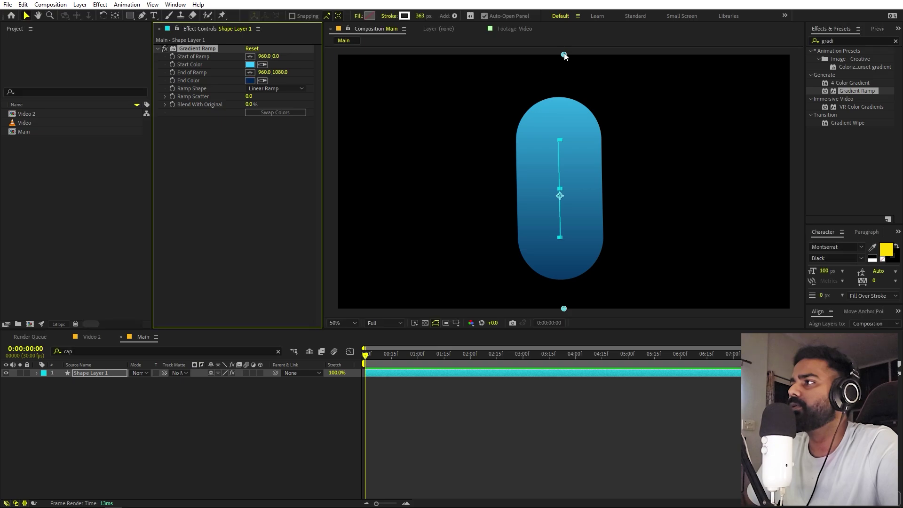
- Reposition the ramp's start point to 960, 136 and its end point to 960, 1026
left_click_drag(564, 55, 554, 87)
left_click_drag(558, 308, 556, 296)
left_click(162, 426)
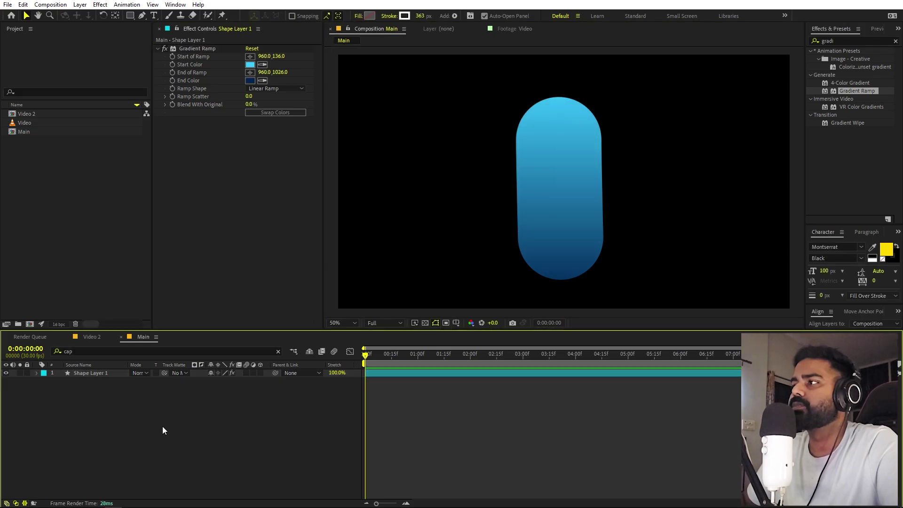
- Add an Inner Glow layer style to the pill shape layer and set its size to 114
right_click(84, 374)
left_click(226, 395)
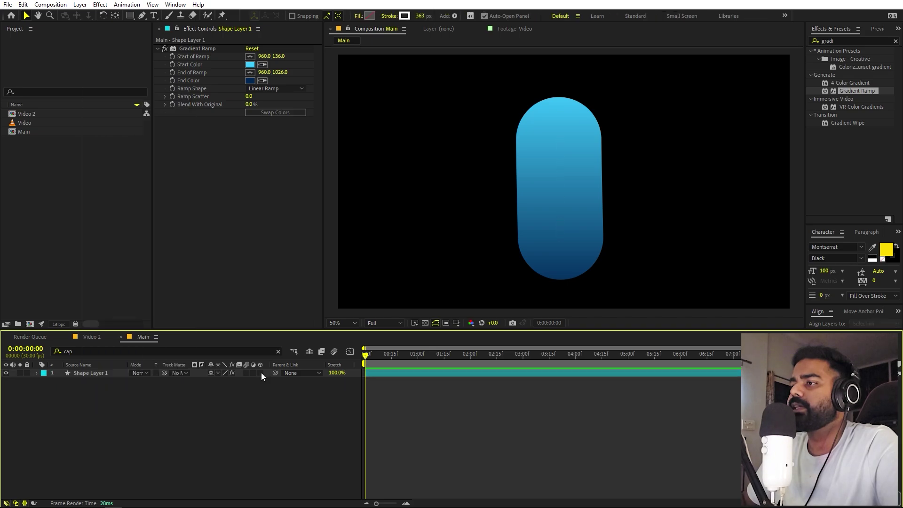
left_click(278, 352)
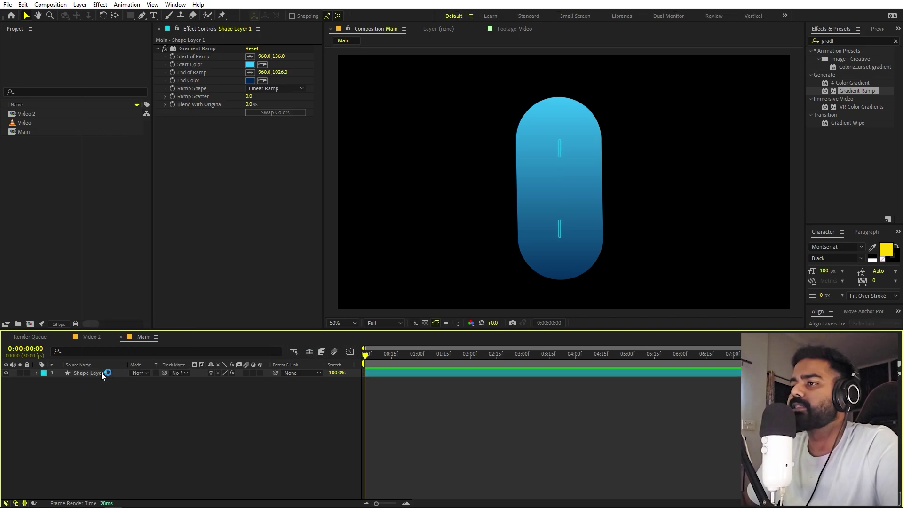
right_click(101, 372)
mouse_move(157, 218)
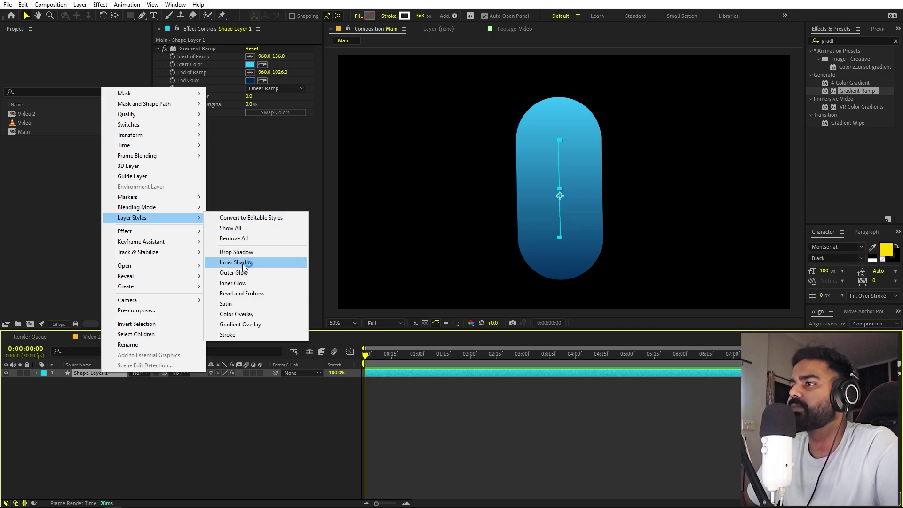
left_click(243, 283)
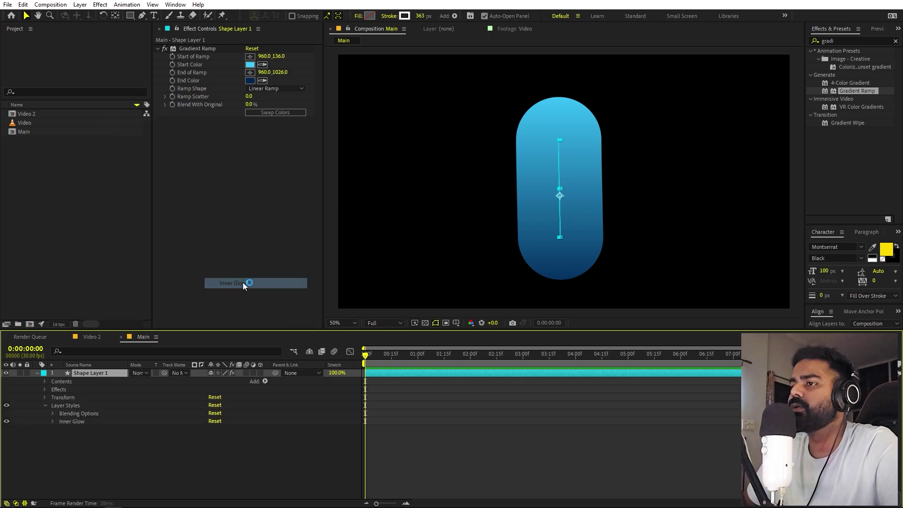
left_click(53, 422)
left_click_drag(213, 479, 272, 485)
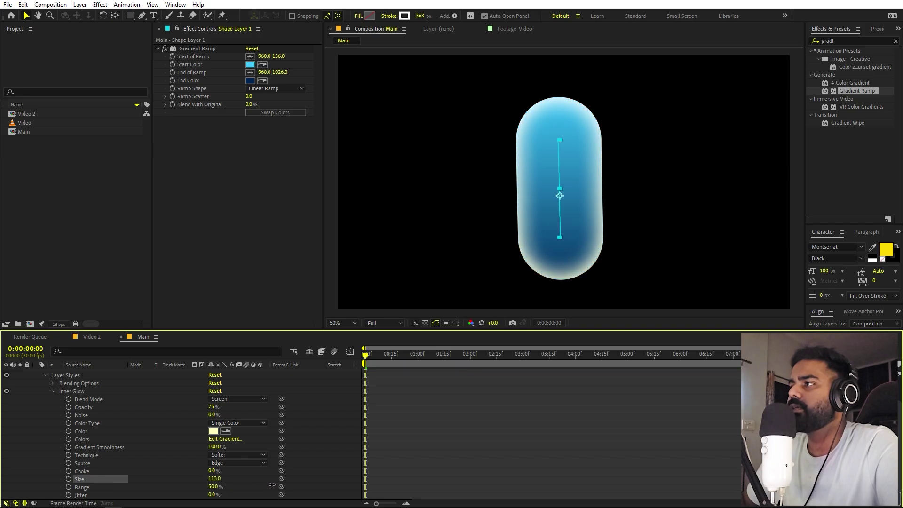
- Change the Inner Glow color to the light blue AAE6FF
left_click(214, 431)
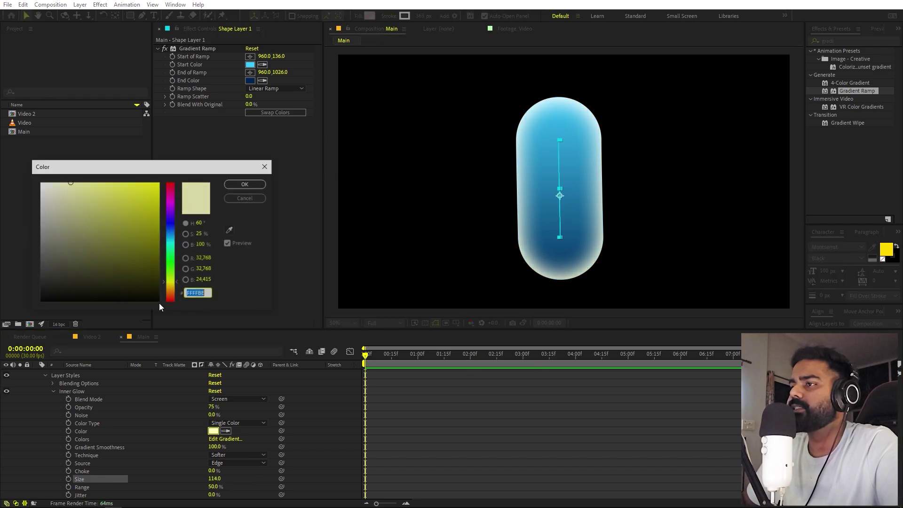
left_click_drag(169, 261, 174, 243)
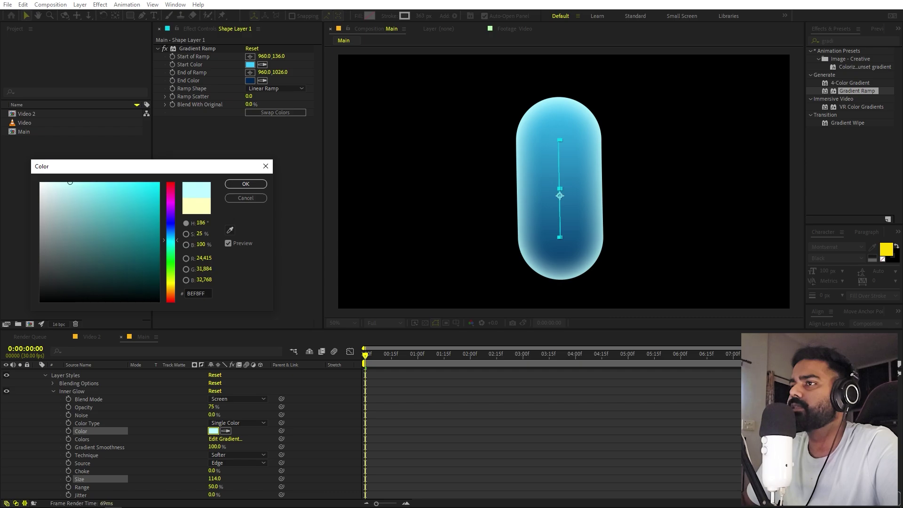
mouse_move(65, 192)
left_mouse_down()
mouse_move(93, 181)
mouse_move(79, 182)
left_mouse_up()
left_click_drag(173, 239, 174, 236)
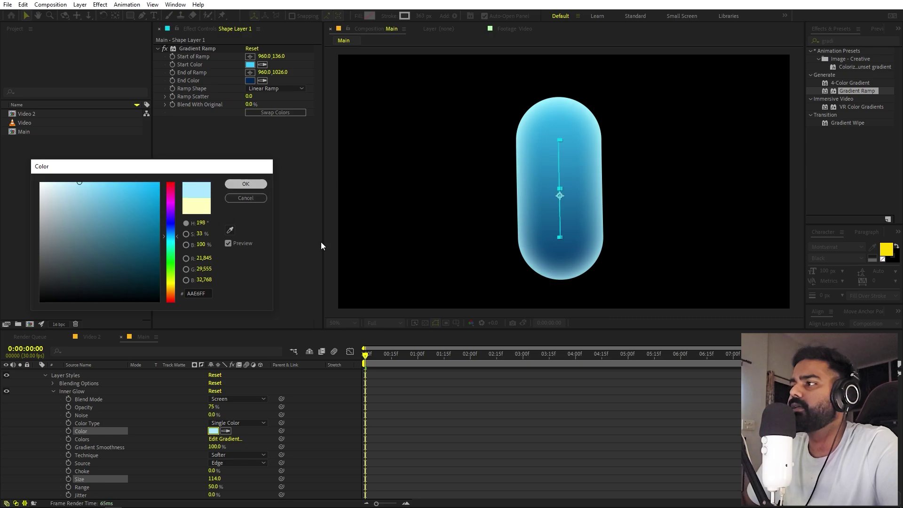
key("Return")
scroll(41, 410, "up", 2)
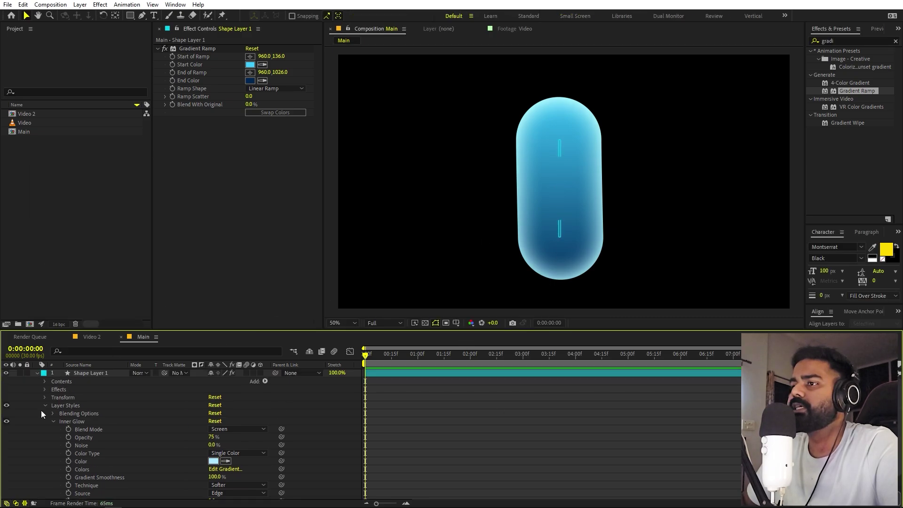
- Display the Title/Action Safe overlay on the Main composition
left_click(37, 372)
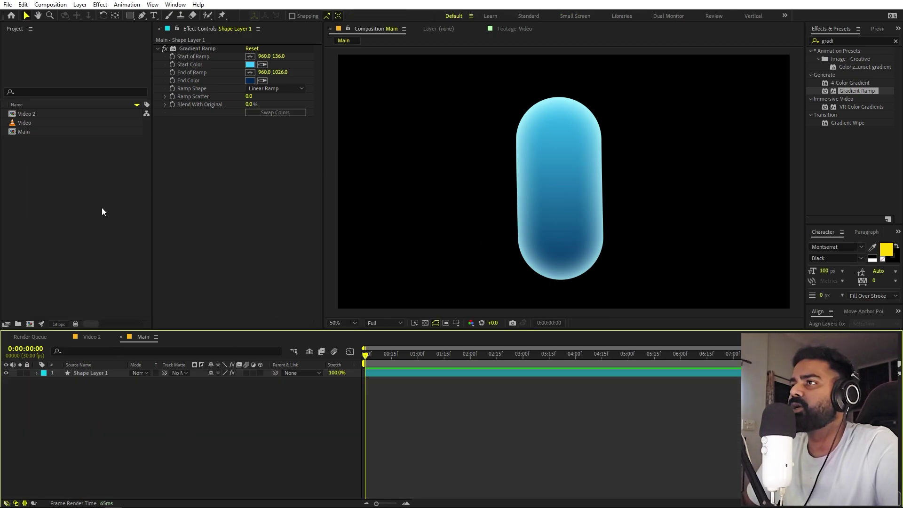
left_click_drag(130, 15, 160, 33)
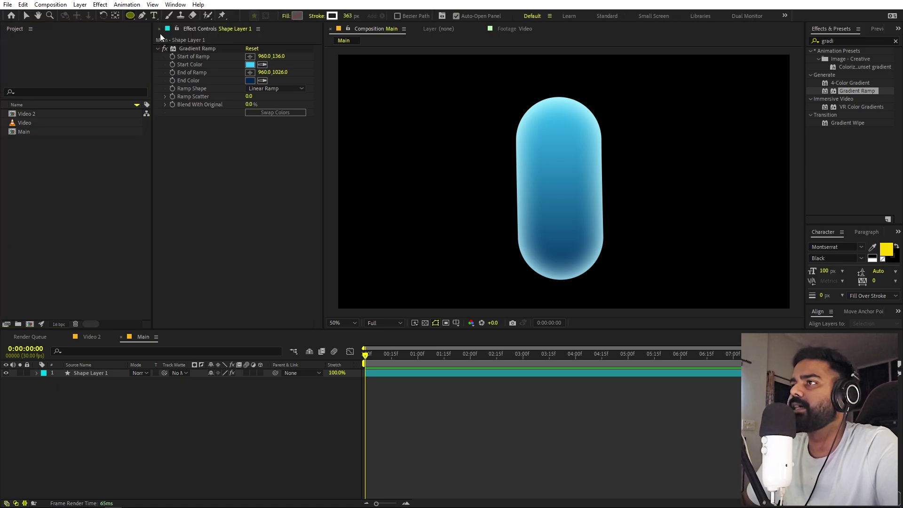
left_click(417, 429)
key("comma")
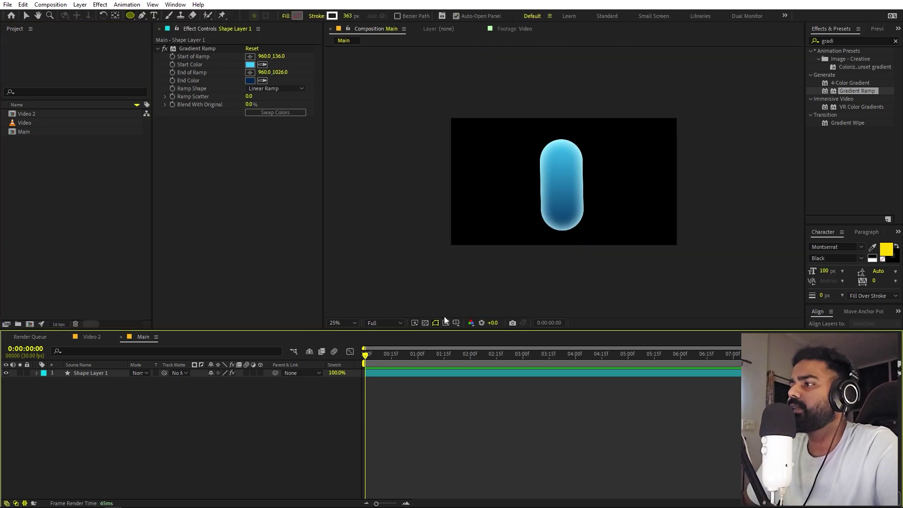
left_click(457, 324)
left_click(478, 333)
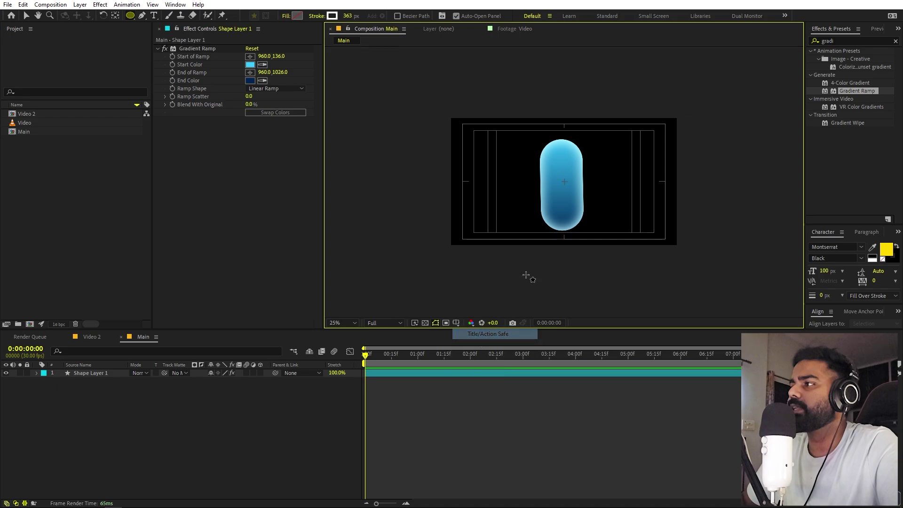
- Show the rulers and place a vertical guide through the composition's center mark
key("slash")
key("comma")
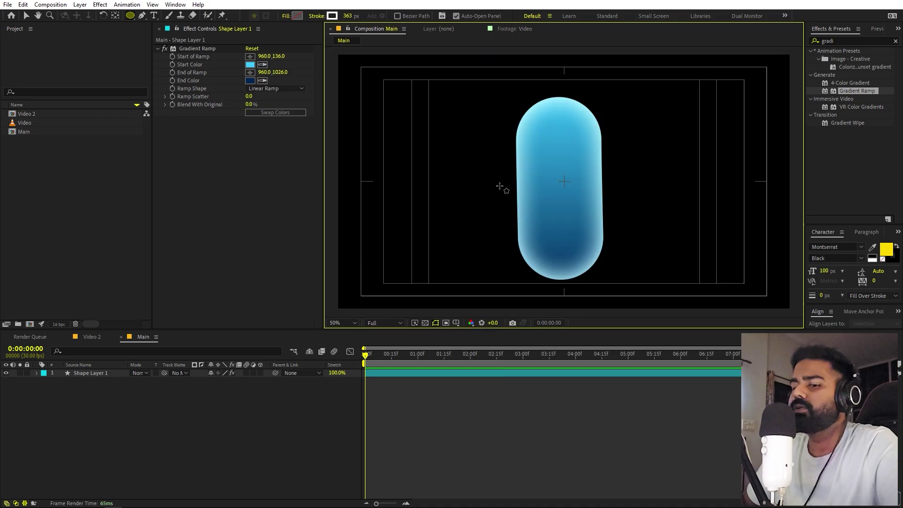
key("ctrl+r")
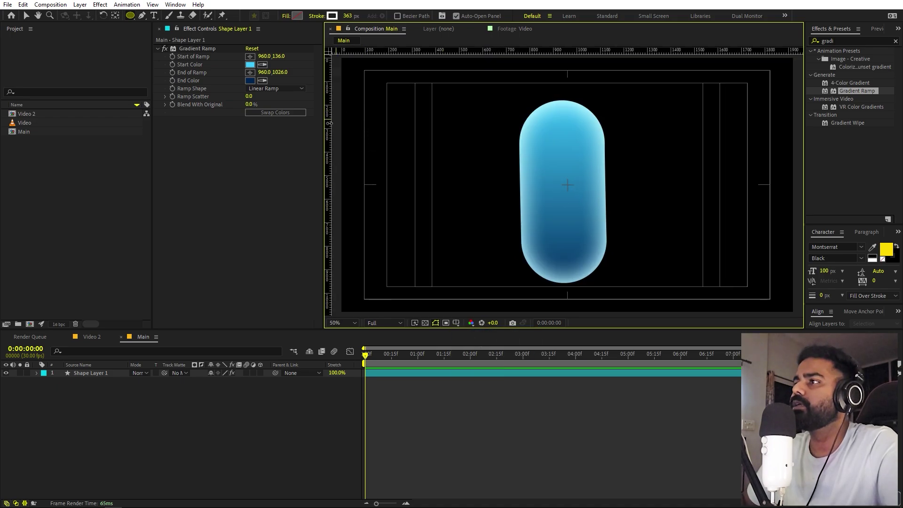
left_click_drag(332, 124, 568, 151)
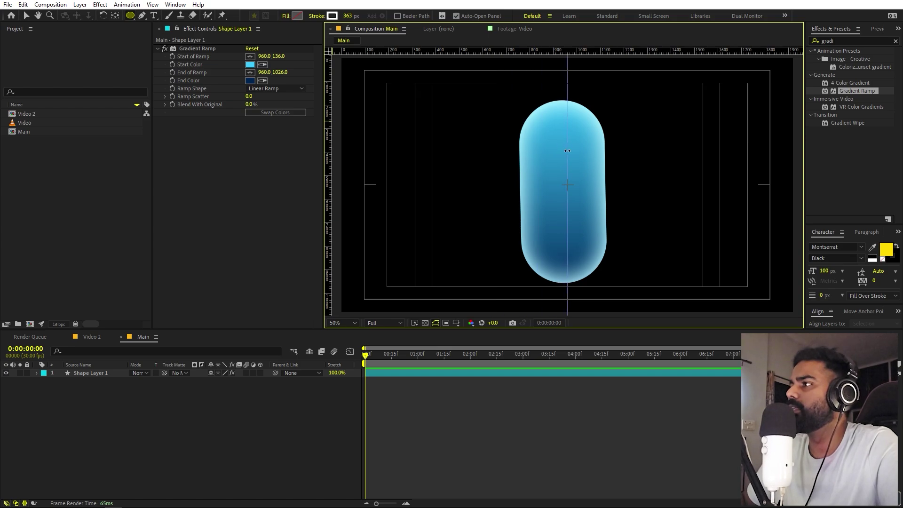
- Move the lower point of the pill's path sideways onto the vertical center guide with the Pen tool
left_click(108, 374)
scroll(560, 254, "up", 2)
key("space")
left_click_drag(599, 280, 584, 159)
left_click_drag(577, 251, 549, 212)
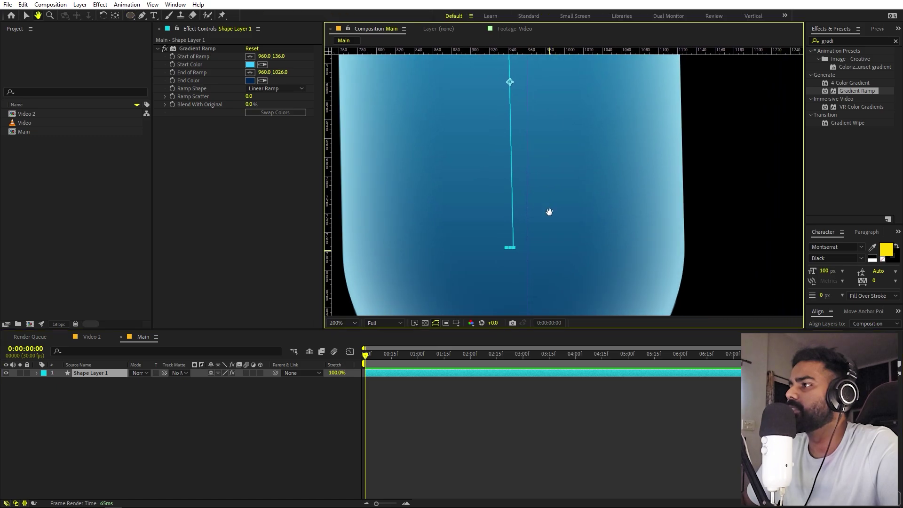
key("q")
left_click(142, 16)
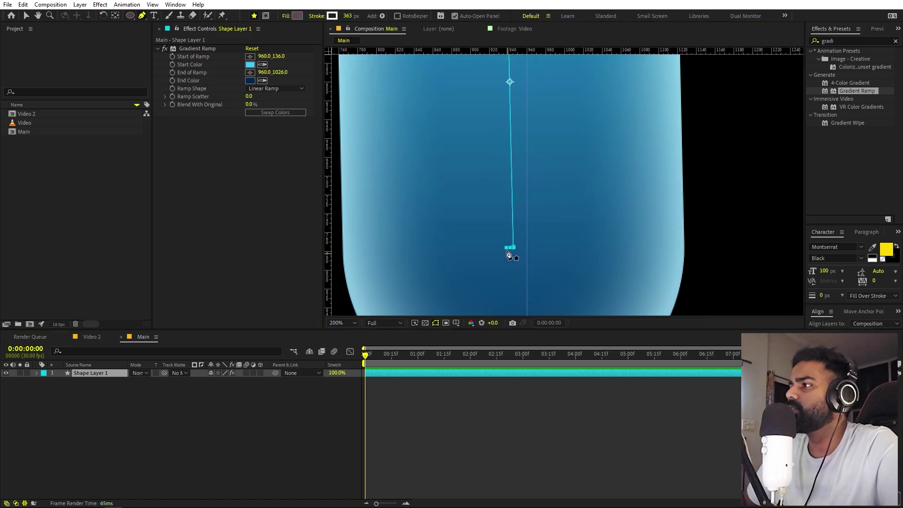
left_click_drag(513, 247, 528, 249)
- Move the upper point of the pill's path onto the center guide so the pill stands straight
key("h")
left_click_drag(565, 145, 582, 334)
left_click(522, 396)
key("g")
left_click(527, 373)
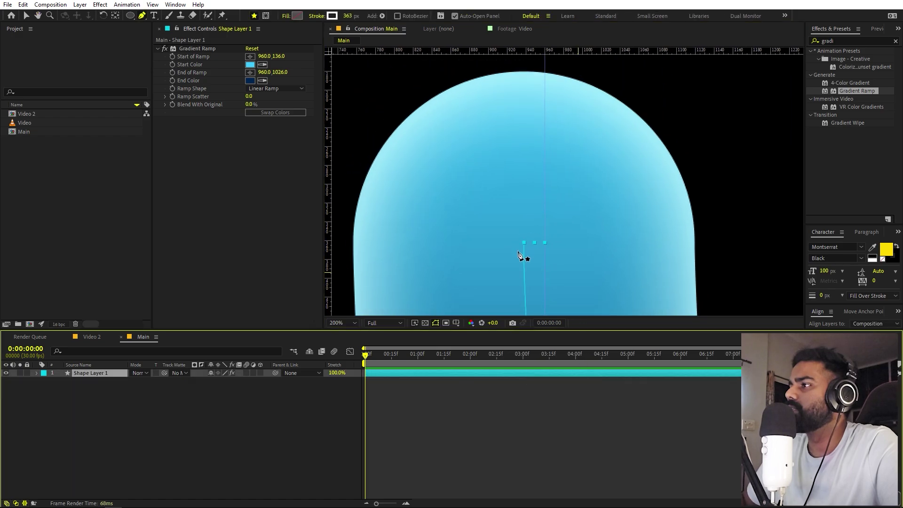
left_click_drag(527, 241, 545, 242)
key("h")
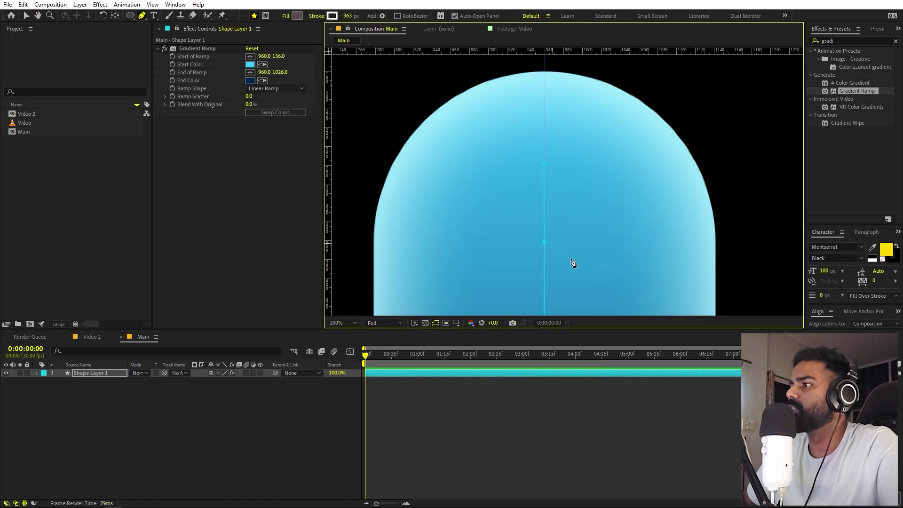
scroll(568, 236, "down", 1)
scroll(575, 237, "down", 2)
scroll(575, 237, "up", 3)
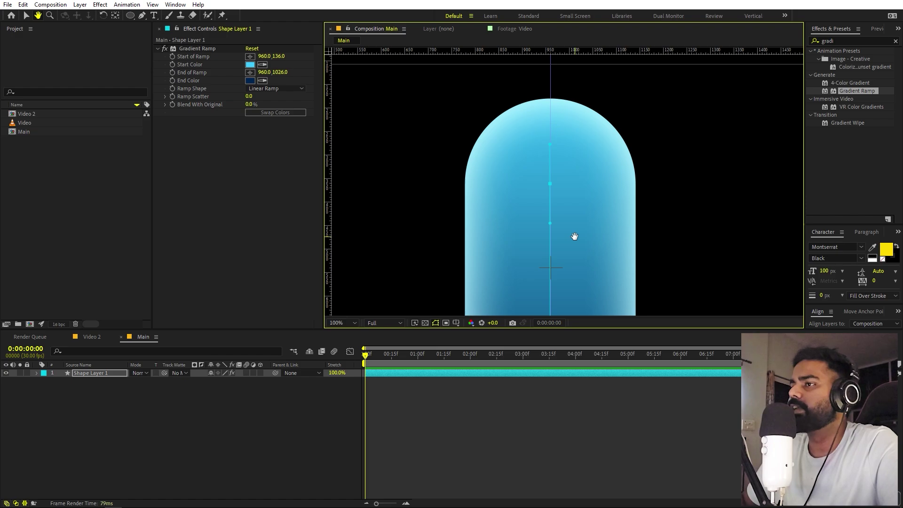
- Draw a circle about 105 px wide near the pill's center on a new shape layer and set its stroke width to 0 px
key("g")
left_click(97, 419)
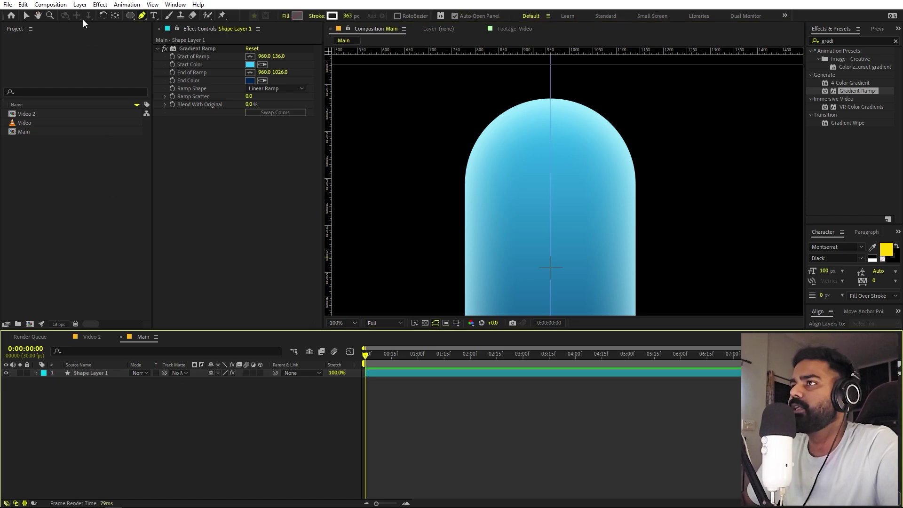
left_click(130, 15)
scroll(532, 192, "up", 1)
scroll(527, 187, "down", 1)
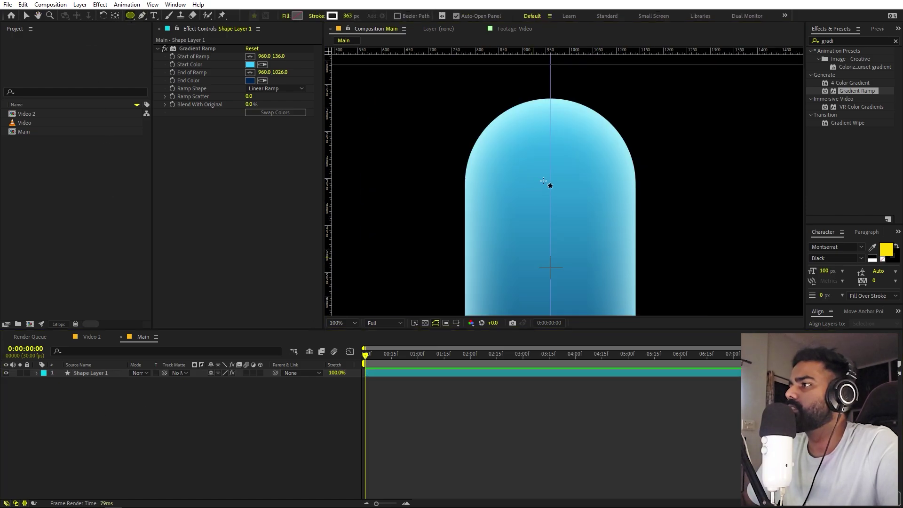
left_click_drag(551, 268, 525, 217)
mouse_move(350, 17)
left_mouse_down()
mouse_move(58, 71)
mouse_move(2, 71)
left_mouse_up()
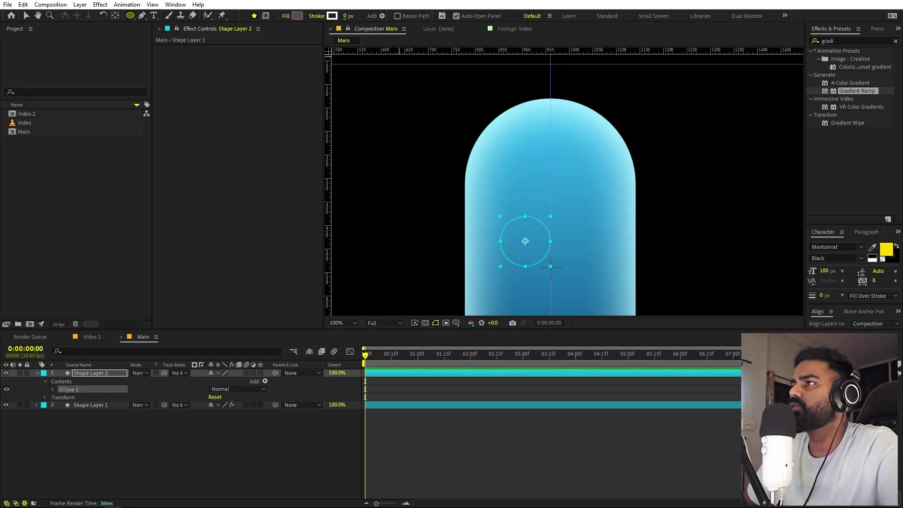
- Set the circle's fill color to white FFFFFF
left_click(297, 16)
type("ffffff")
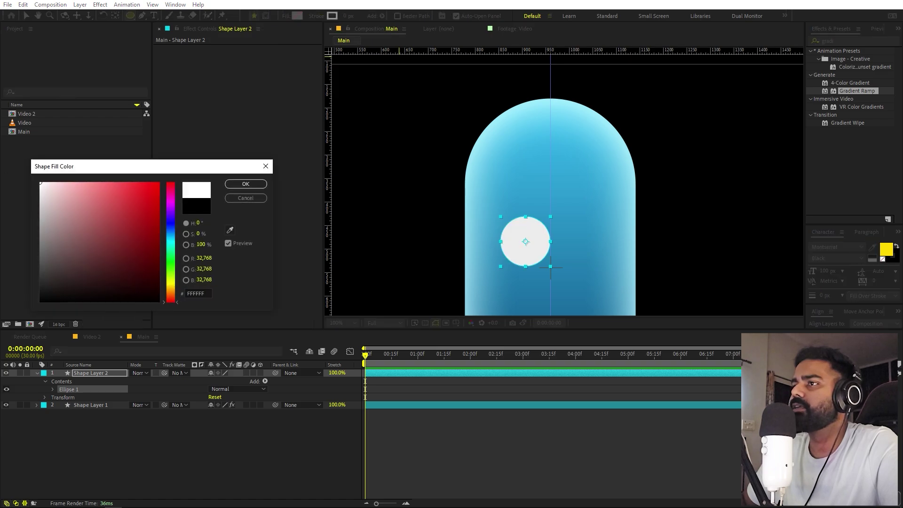
left_click(246, 184)
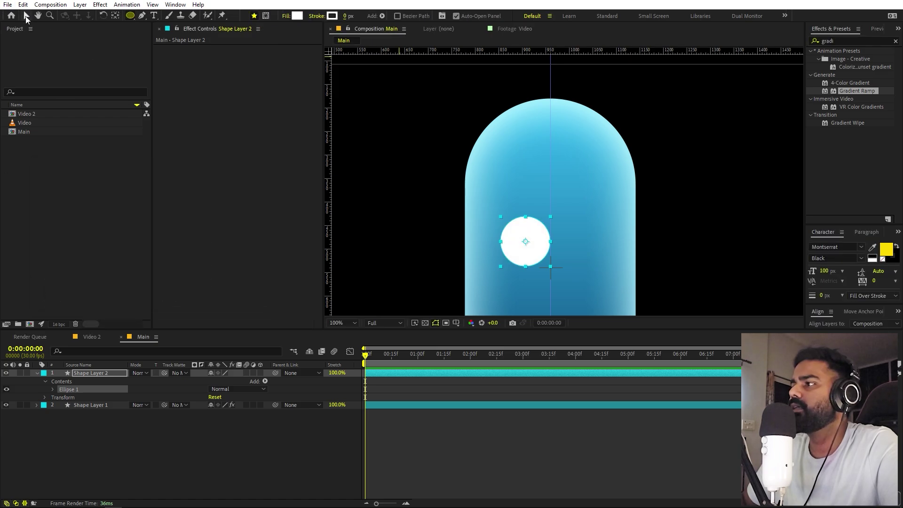
- Center the white circle horizontally and vertically in the composition, then move it up the pill and enlarge it to about 127 px
left_click(26, 16)
left_click_drag(832, 303, 835, 239)
left_click(831, 268)
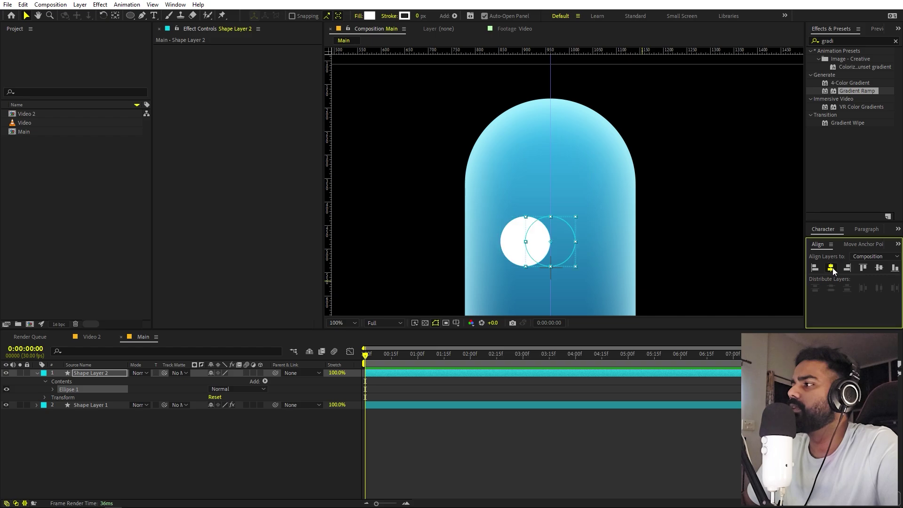
left_click(883, 272)
left_click(175, 4)
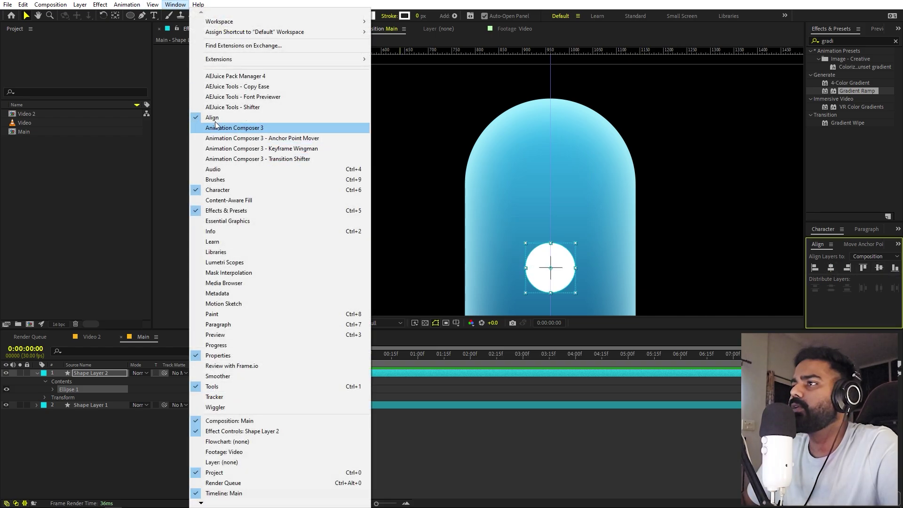
left_click(91, 373)
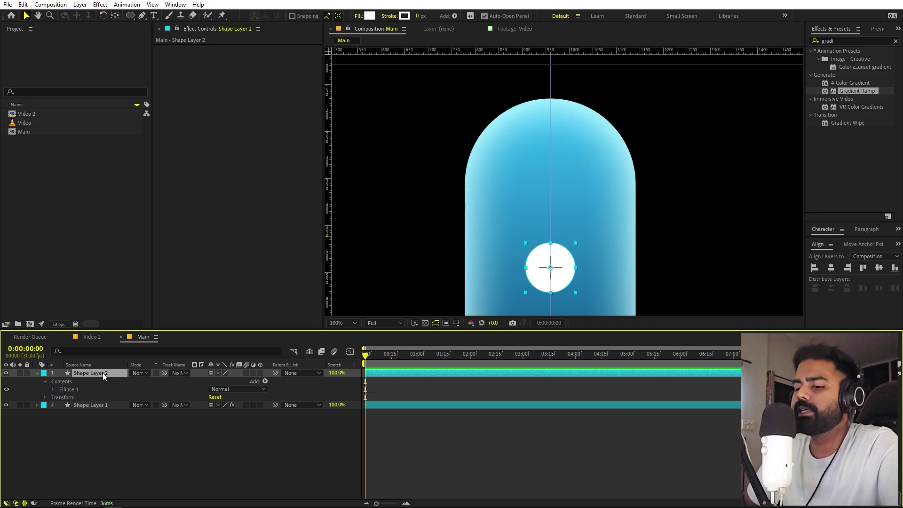
left_click_drag(563, 281, 571, 220)
- Duplicate the white circle layer and nudge the duplicate to the right of the original
left_click(106, 374)
key("ctrl+d")
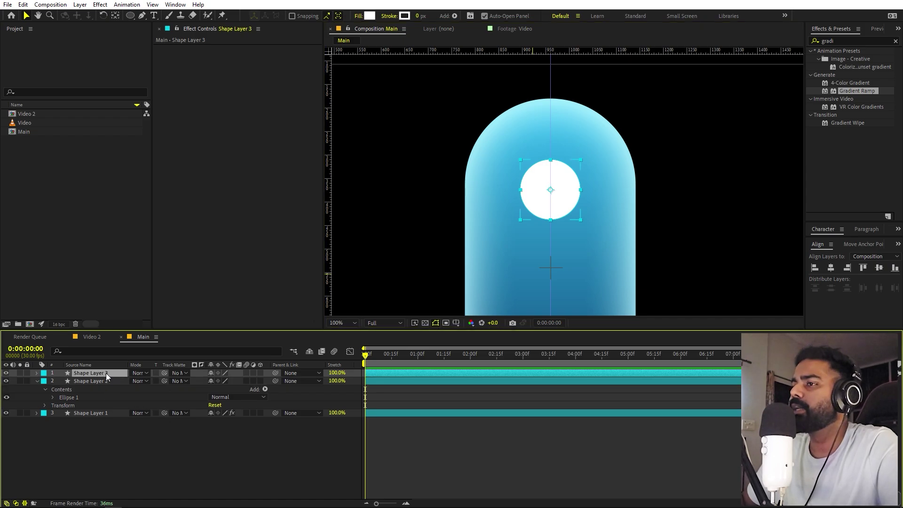
left_click(37, 382)
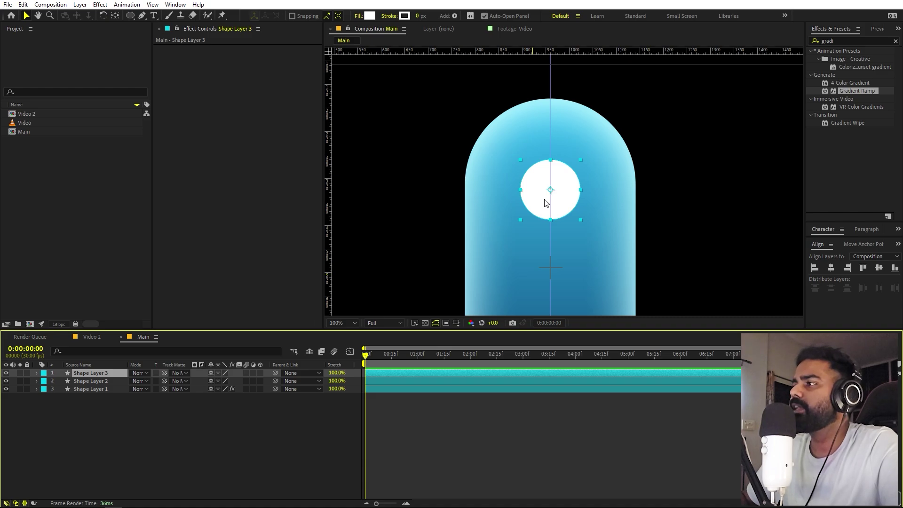
key("shift+Right")
key("shift+Right")
key("shift+Right")
key("shift+Right")
key("shift+Right")
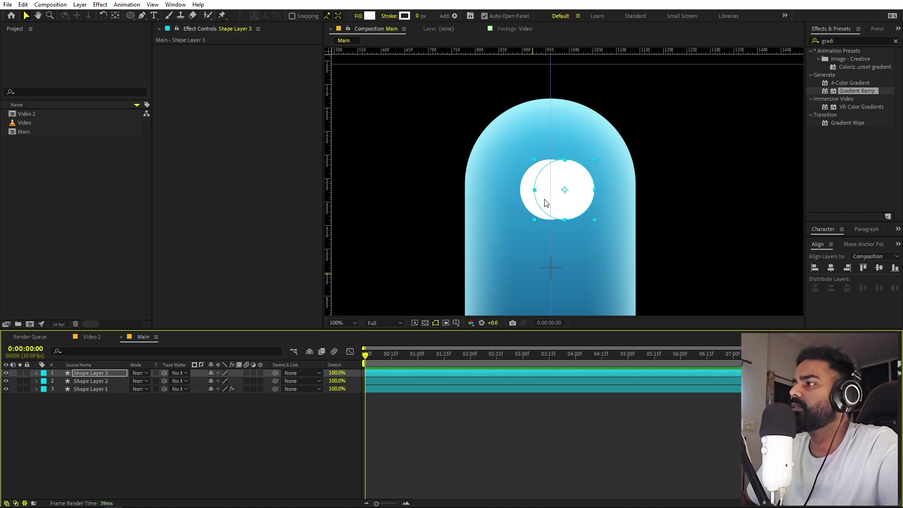
key("shift+Right")
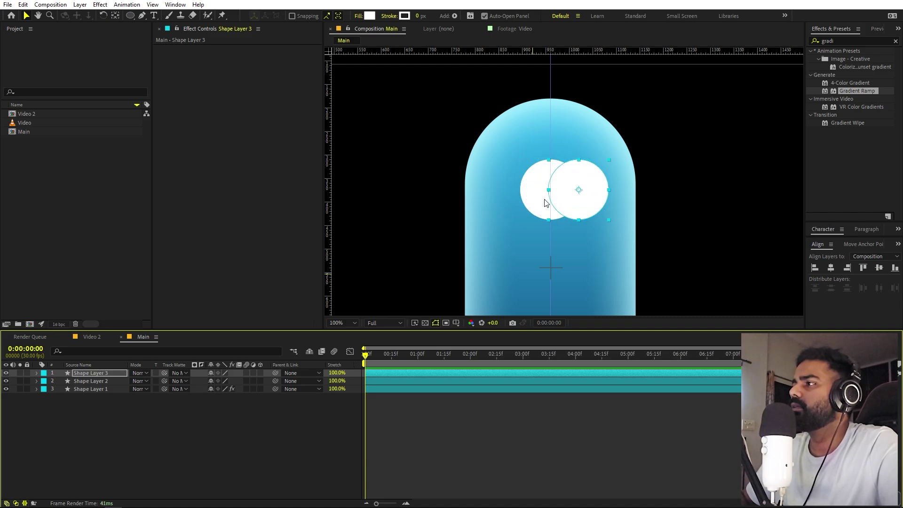
- Nudge the original circle left and the duplicate further right to form an evenly spaced pair of eyes around the guide
left_click(539, 202)
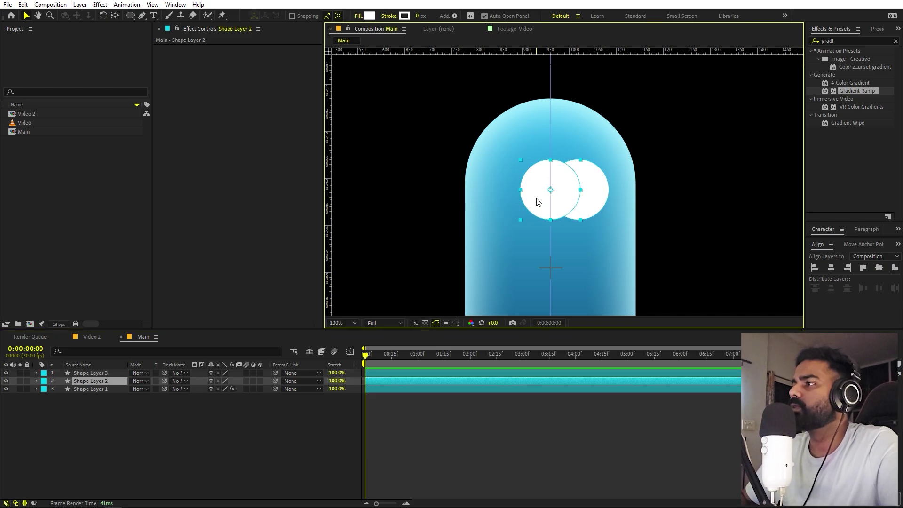
key("shift+Left")
key("shift+Left")
key("shift+Left")
key("shift+Left")
key("shift+Left")
key("shift+Left")
key("shift+Left")
key("shift+Left")
left_click(563, 200)
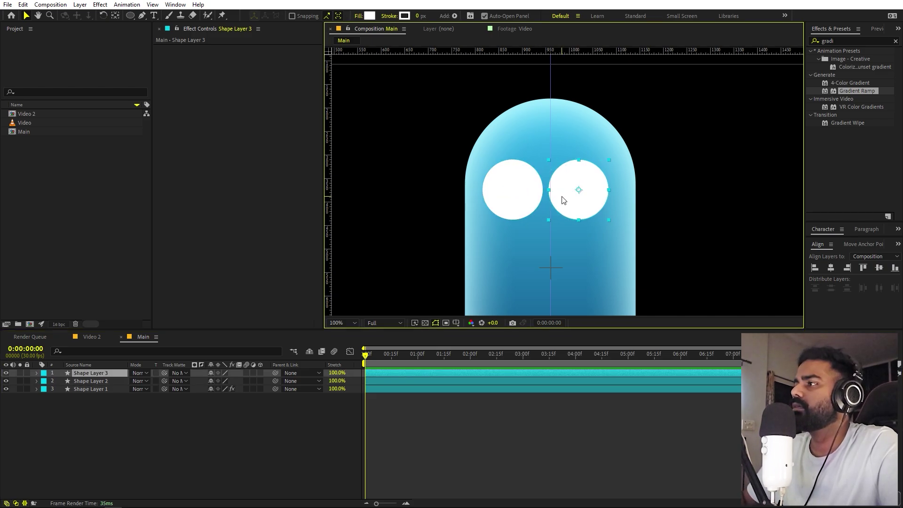
key("shift+Right")
key("shift+Right")
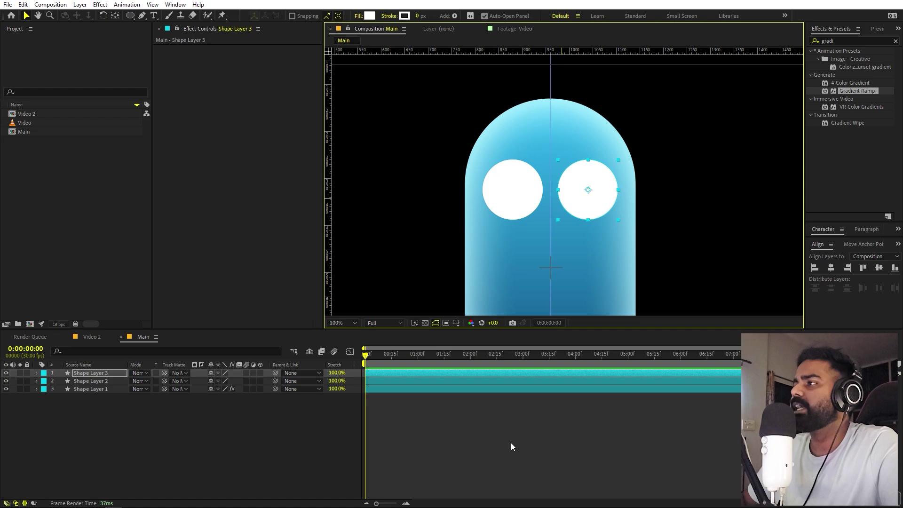
left_click(511, 443)
- Duplicate both eye circle layers and move the two copies together above the originals in the layer stack
left_click(95, 380)
left_click(98, 376, "shift")
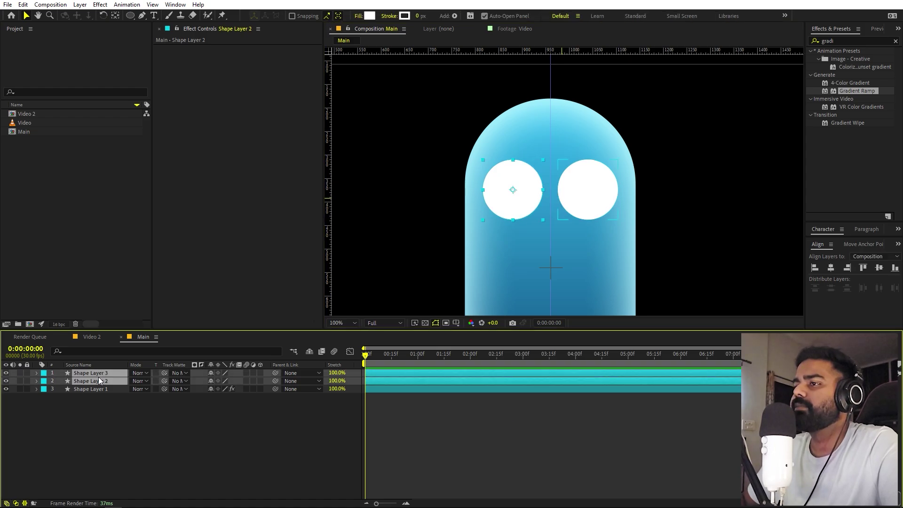
key("ctrl+d")
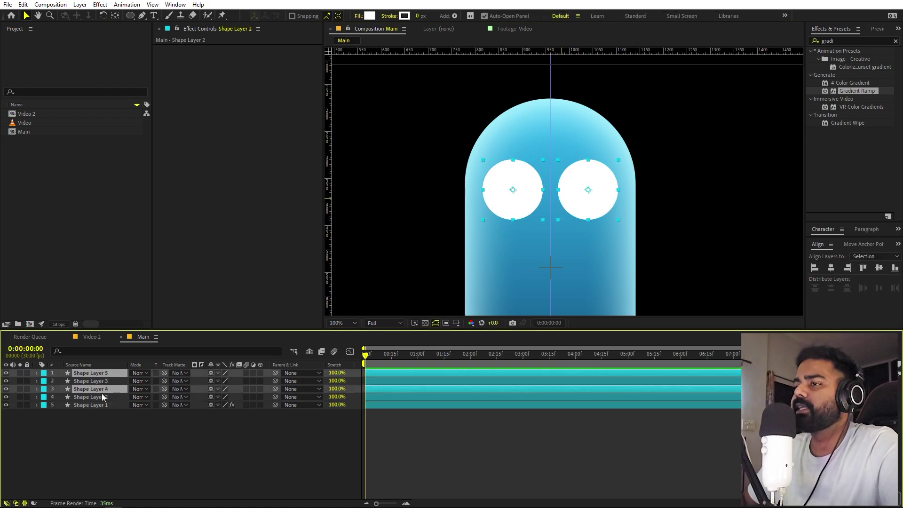
left_click_drag(102, 389, 101, 377)
left_click(127, 440)
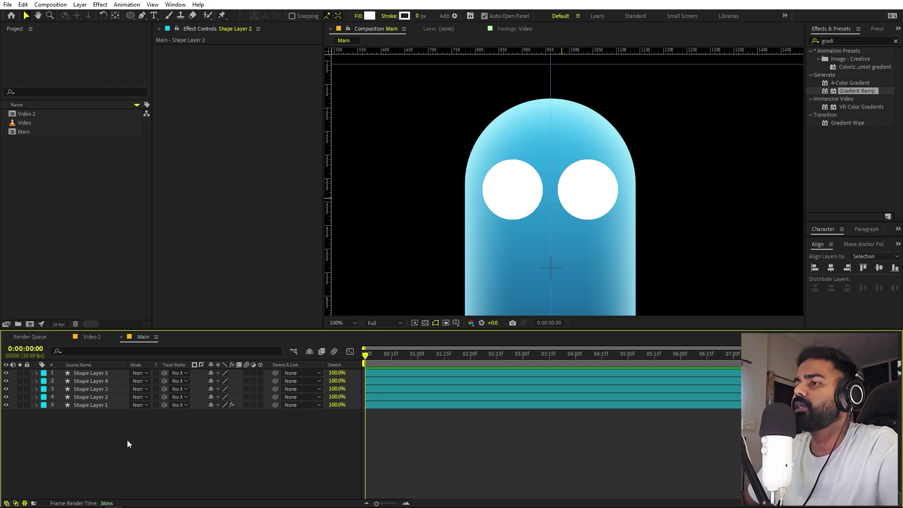
- Apply the Fill effect to the duplicated right eye circle and set its color to black 000000
left_click(109, 374)
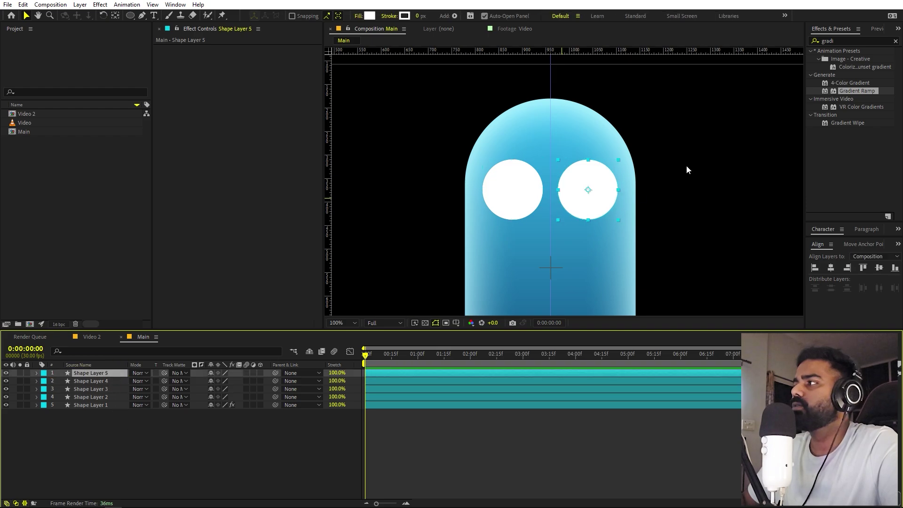
left_click(847, 41)
type("fill")
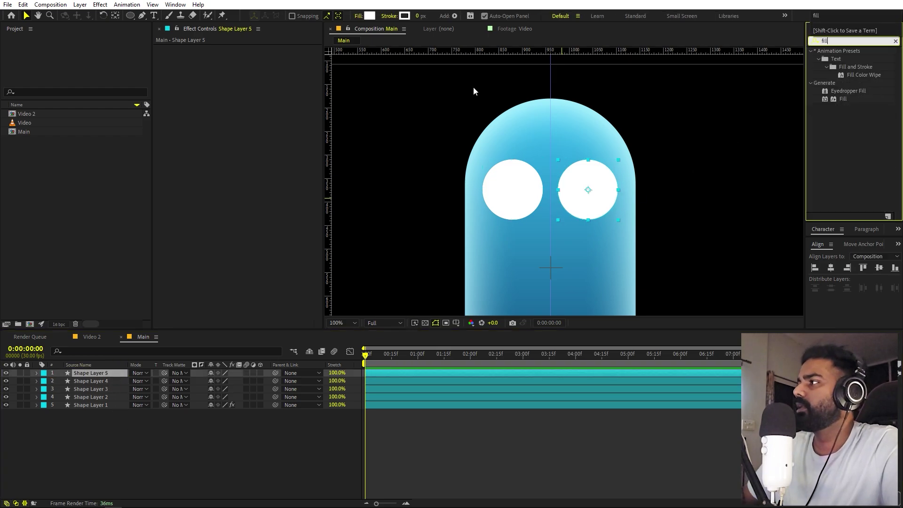
left_click_drag(838, 99, 588, 191)
left_click(250, 73)
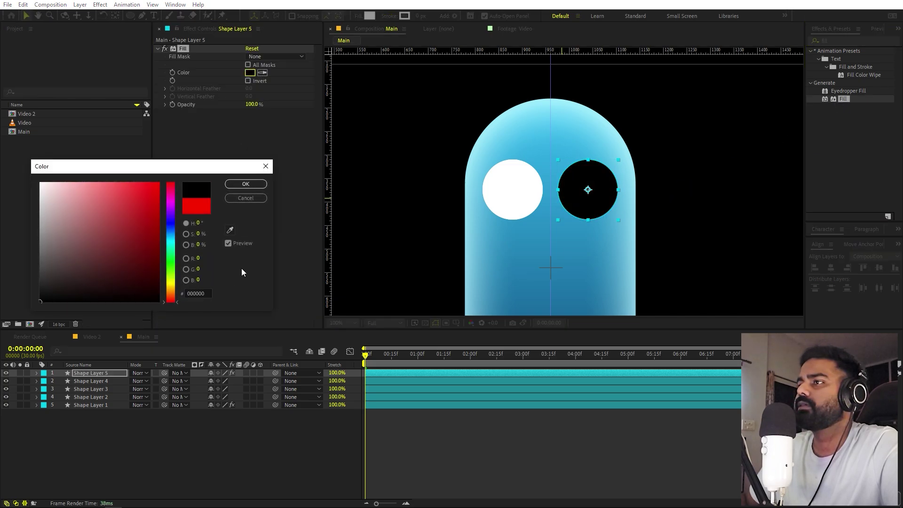
left_click(234, 186)
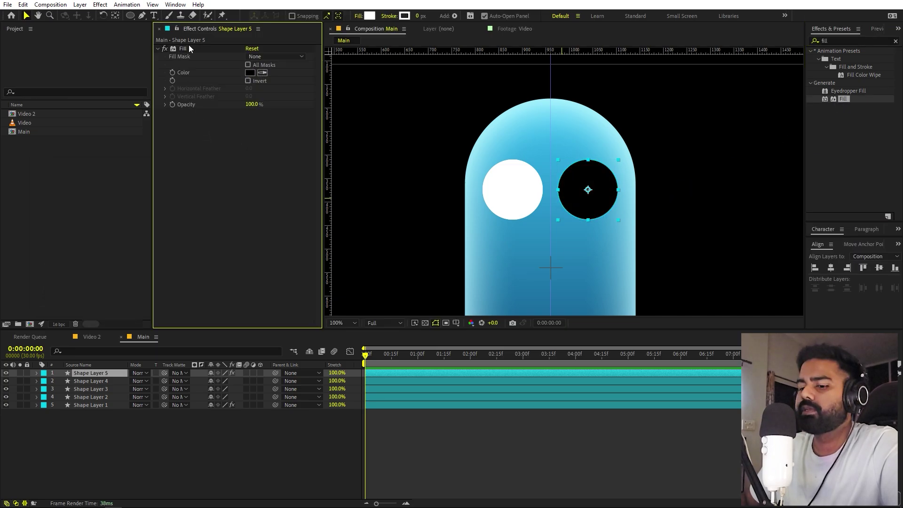
- Paste the black Fill effect onto the duplicated left eye circle and scale both black circles down to 48.2% as pupils
left_click(104, 383)
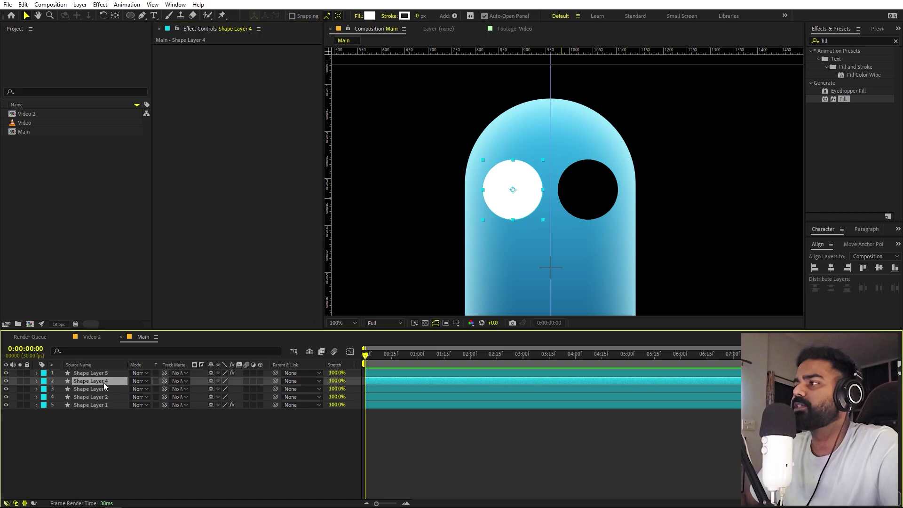
key("ctrl+v")
left_click(100, 374, "shift")
key("s")
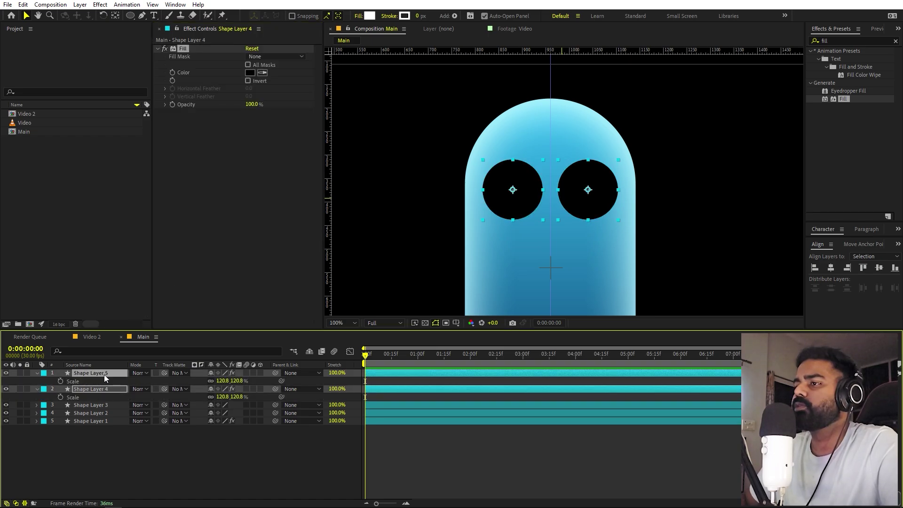
left_click_drag(218, 380, 184, 381)
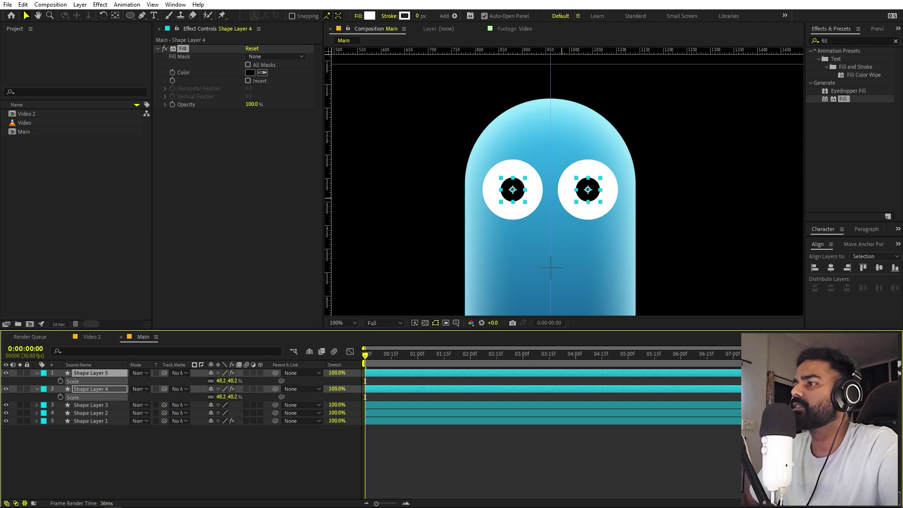
left_click(501, 441)
scroll(631, 173, "down", 2)
scroll(614, 190, "up", 1)
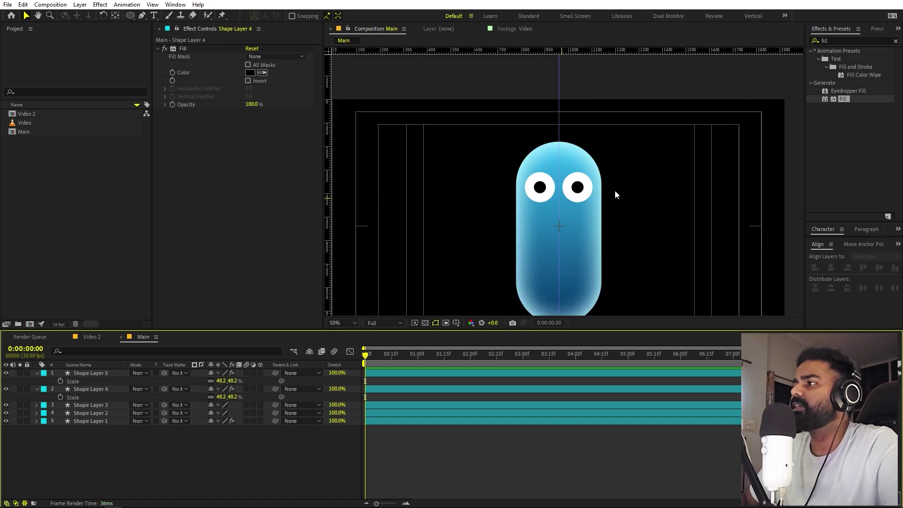
scroll(614, 190, "up", 2)
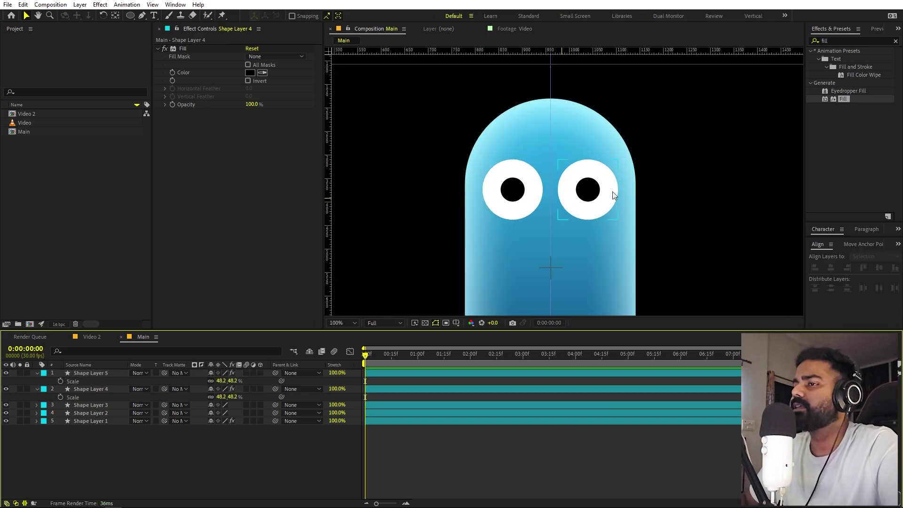
left_click(37, 374)
left_click(37, 382)
- Set the label color of the pill body layer, Shape Layer 1, to Red
left_click(88, 397)
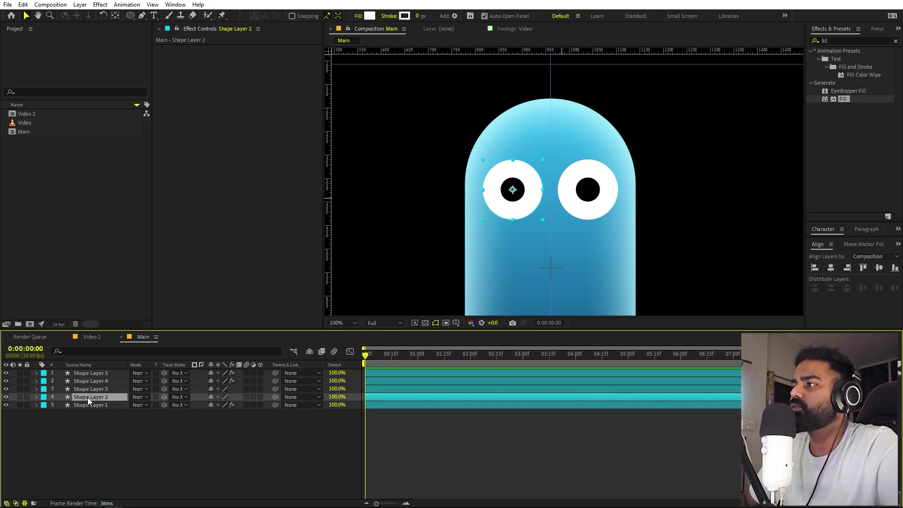
left_click(99, 405)
left_click(44, 405)
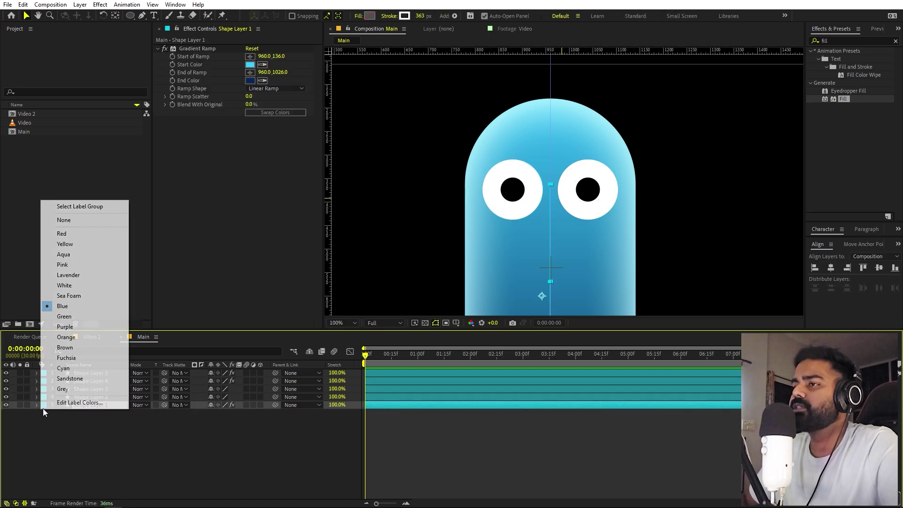
left_click(61, 234)
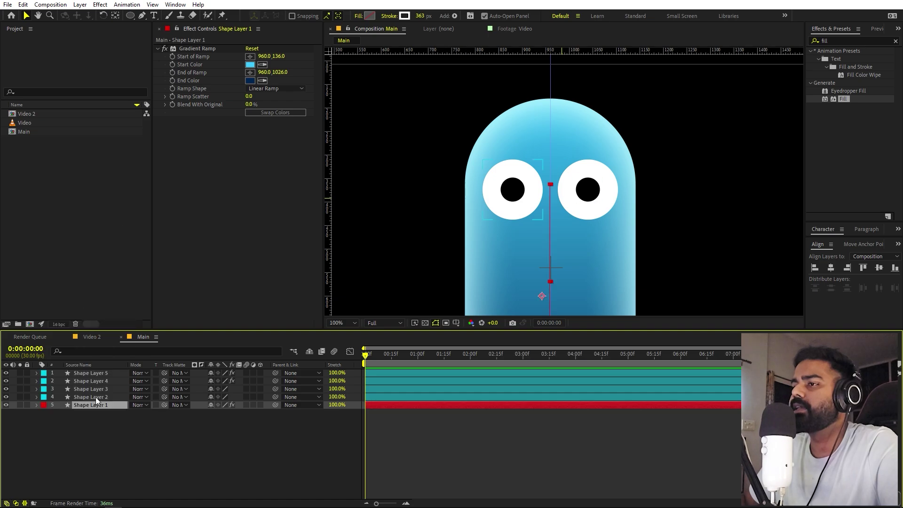
- Rename the white left eye layer to L E and the left pupil layer to L P
left_click(95, 397)
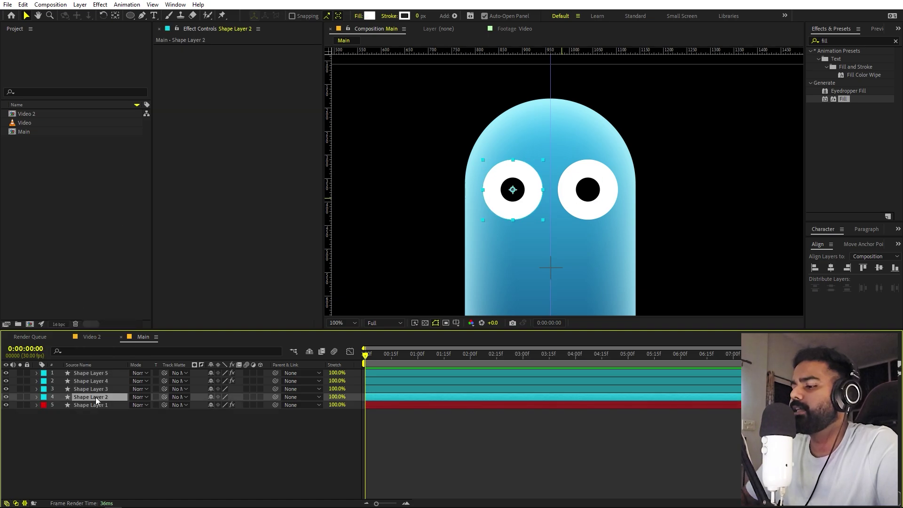
key("Return")
type("L E")
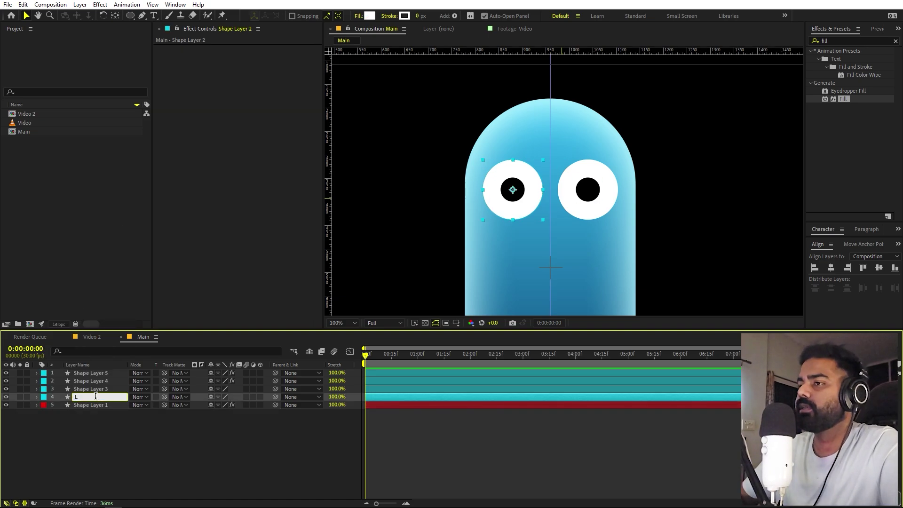
left_click(92, 391)
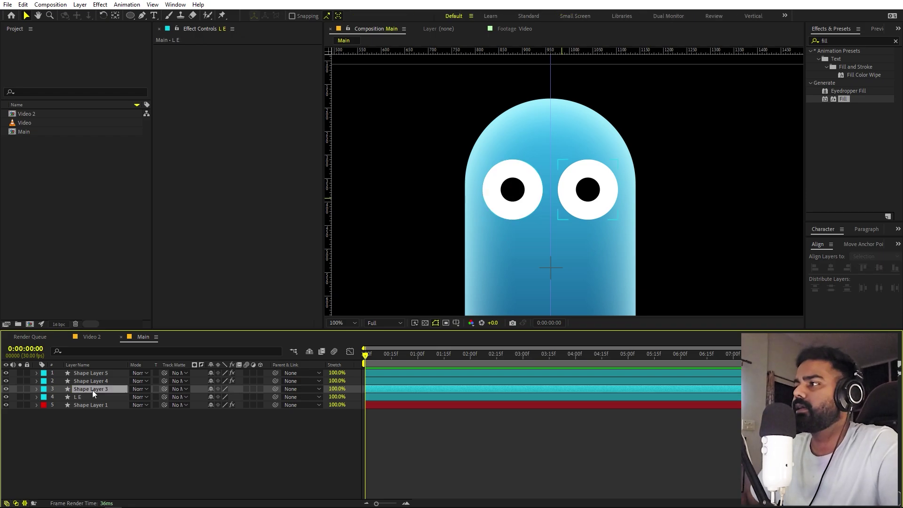
left_click(93, 382)
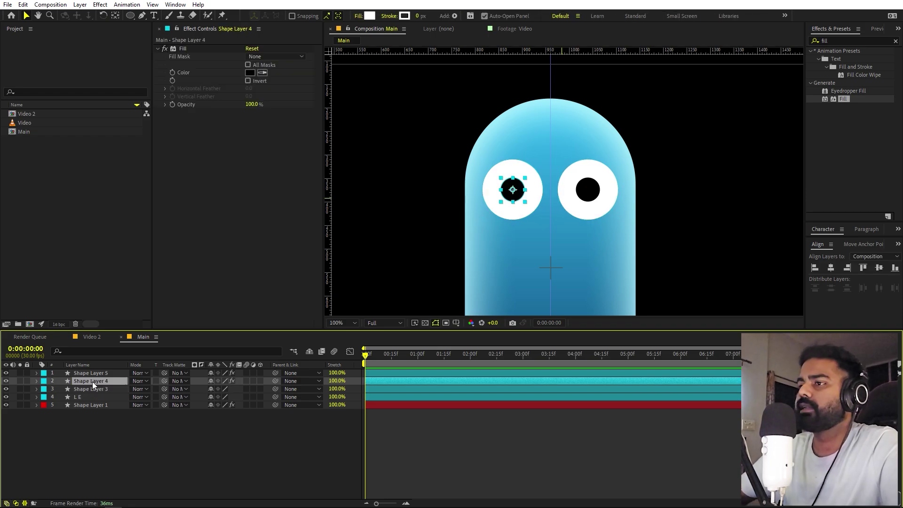
key("Return")
type("L")
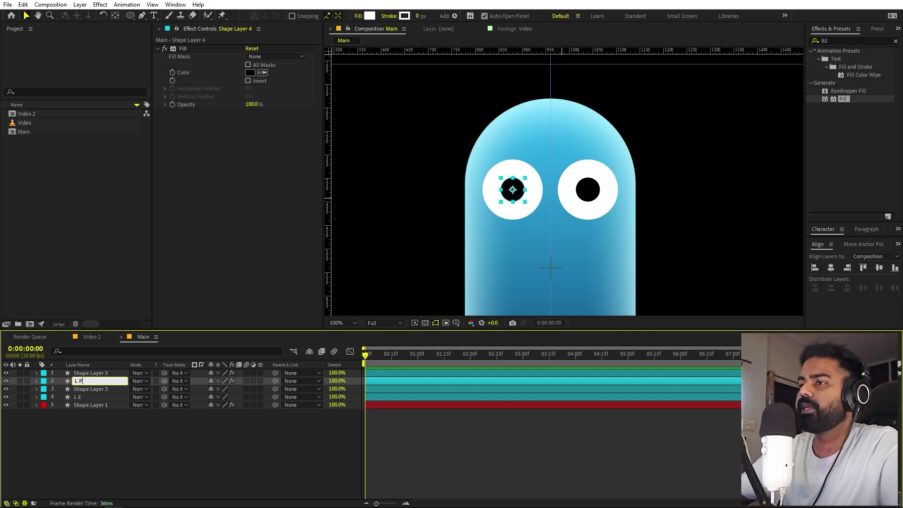
type(" P")
key("Return")
- Move the L P layer directly above L E in the layer stack and set both layers' label color to Yellow
left_click_drag(92, 382, 92, 390)
left_click(78, 396, "ctrl")
left_click(48, 392)
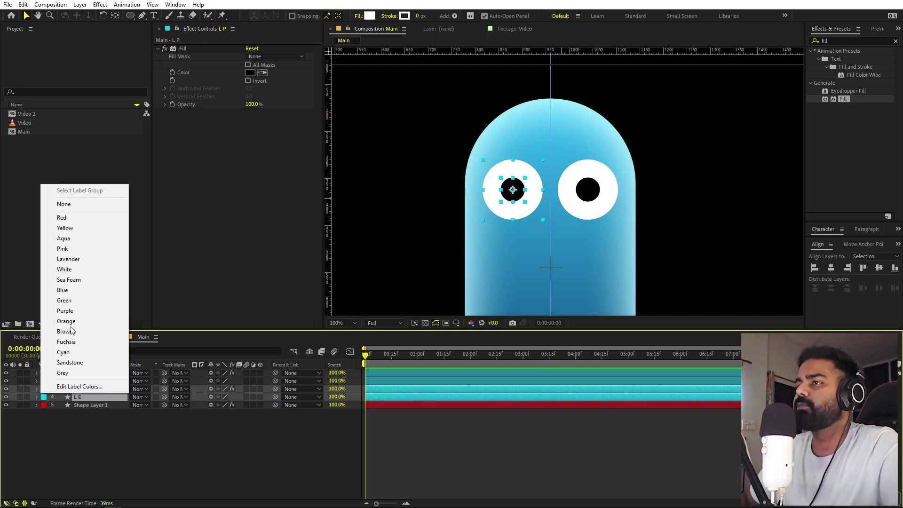
left_click(71, 229)
key("ctrl+Down")
- Rename the white right eye layer to R E and the right pupil layer to R P
left_click(104, 380)
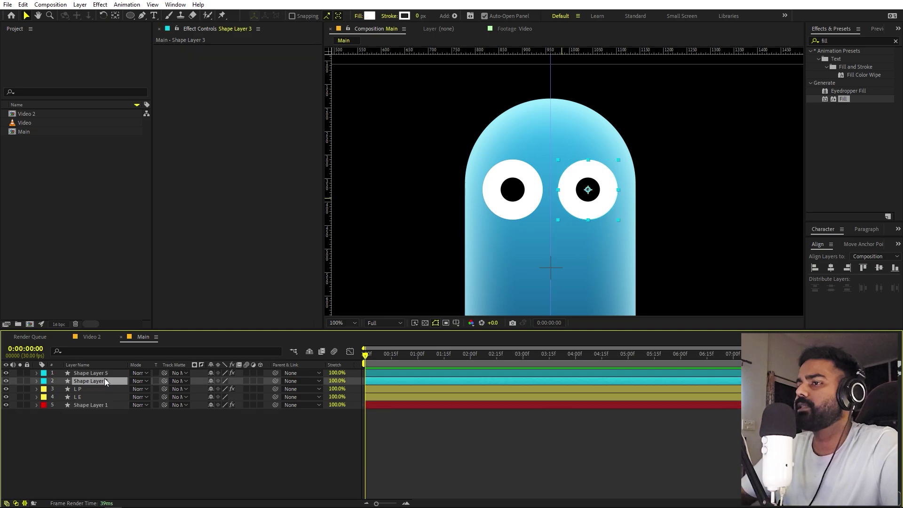
key("Return")
type("R E")
key("Return")
left_click(106, 373)
key("Return")
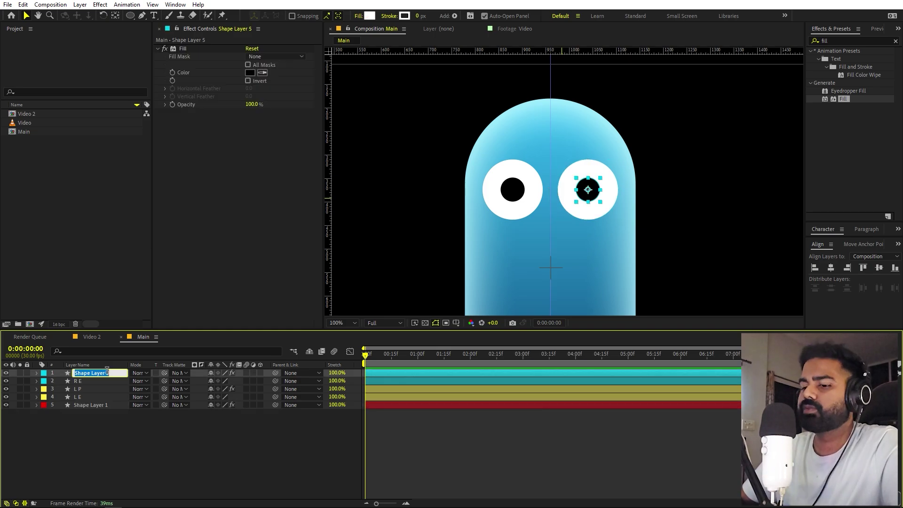
type("R P")
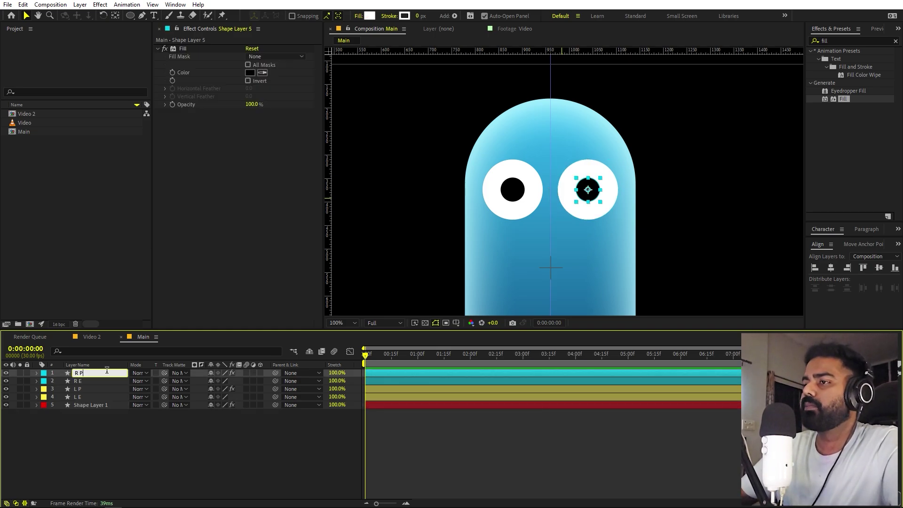
key("Return")
left_click(112, 437)
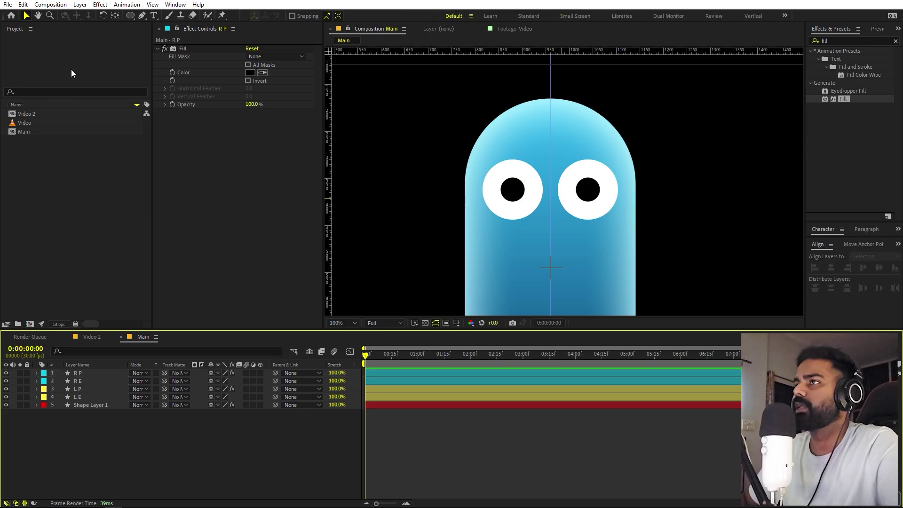
- Draw a small white circle below the eyes as the mouth, centered horizontally in the composition, and move it slightly up
left_click(130, 16)
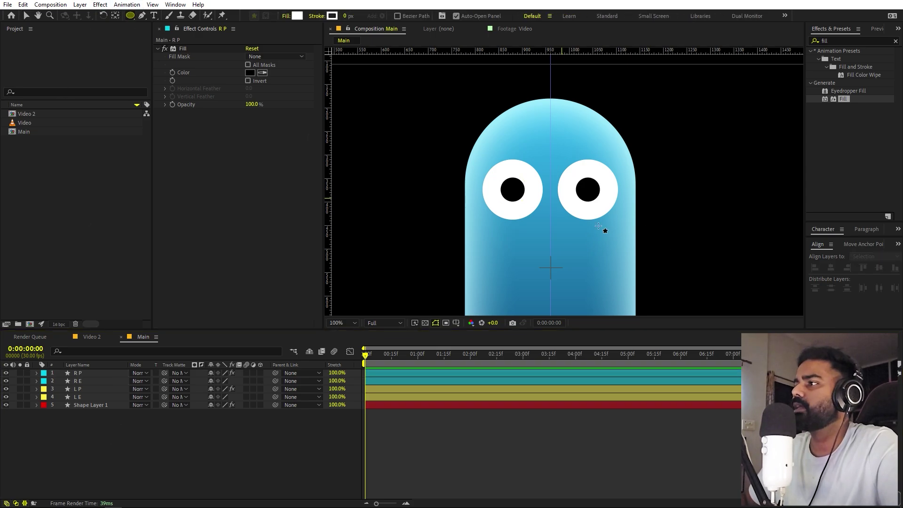
left_click_drag(589, 196, 579, 142)
left_click_drag(529, 194, 560, 225)
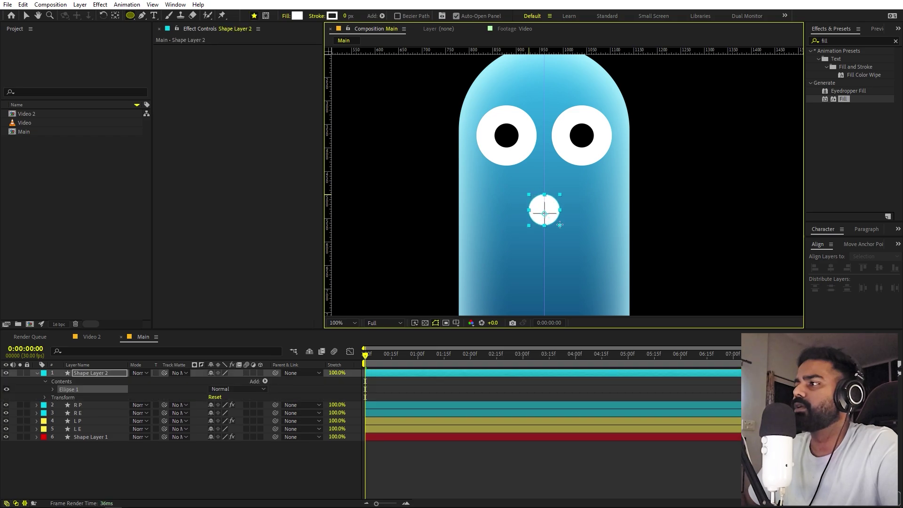
left_click(834, 273)
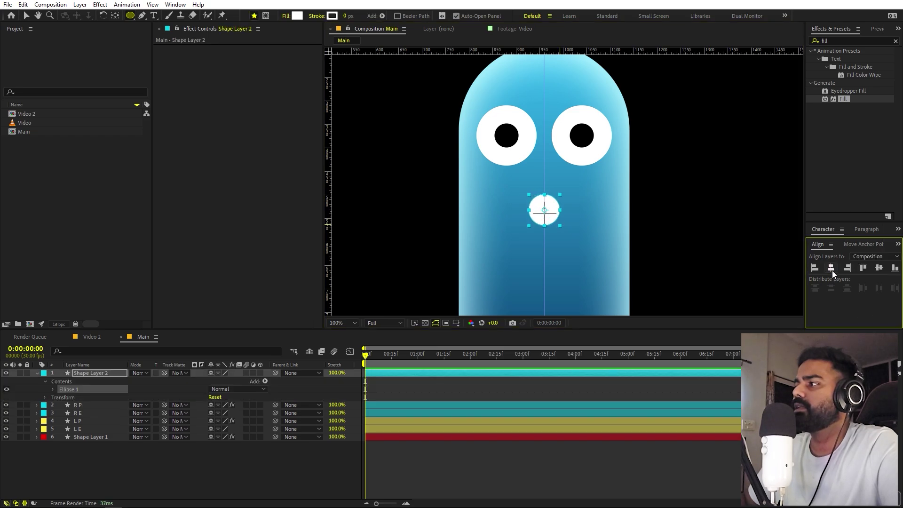
left_click(26, 16)
left_click_drag(549, 198, 549, 189)
- Apply the Fill effect to the mouth circle and set its color to black
left_click_drag(825, 97, 549, 206)
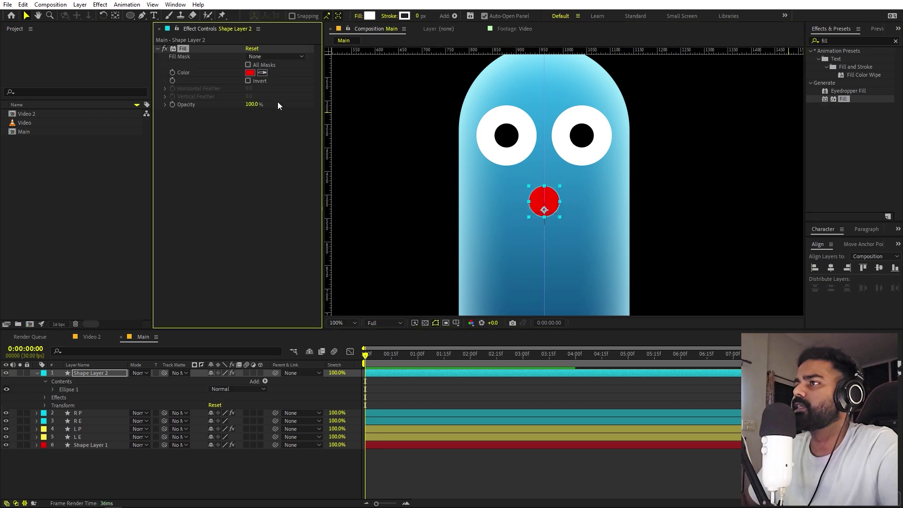
left_click(252, 73)
left_click(40, 301)
left_click(246, 184)
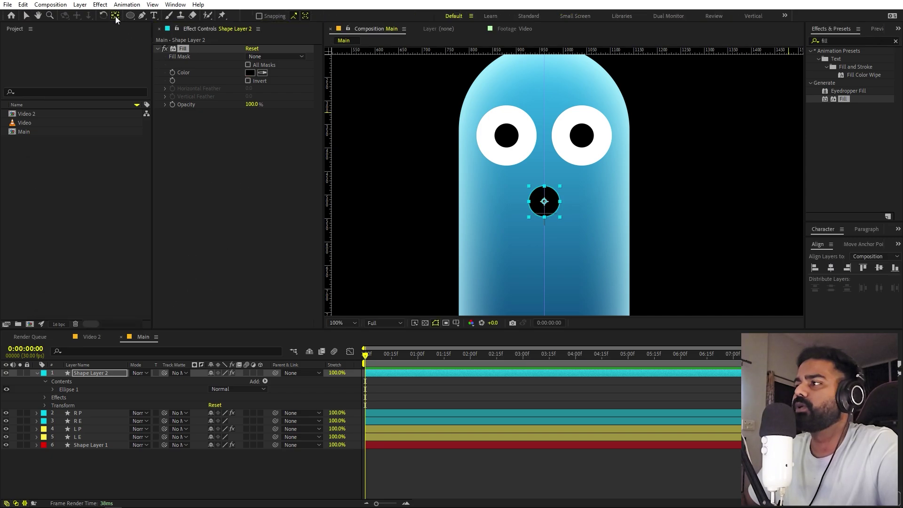
left_click(596, 383)
scroll(572, 202, "down", 4)
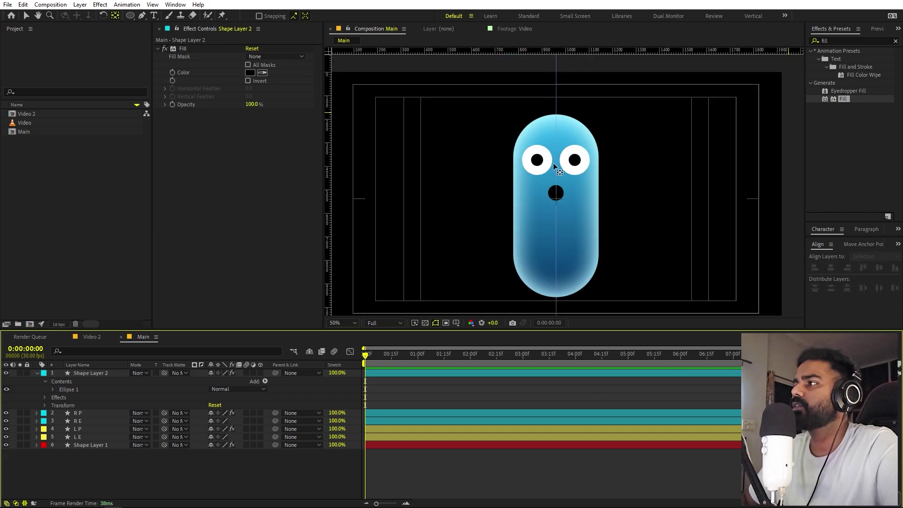
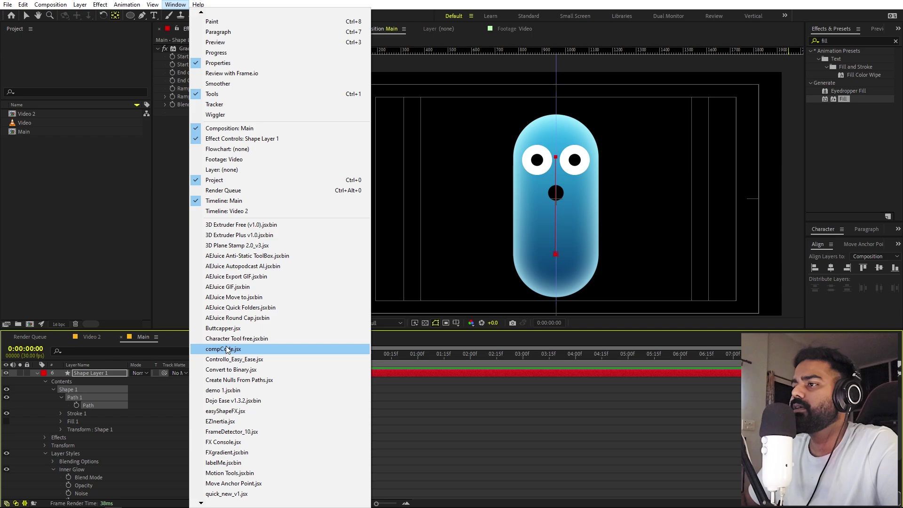
- Create control nulls from the pill's path with Create Nulls From Paths, using Points Follow Nulls, and close the script window
left_click(236, 380)
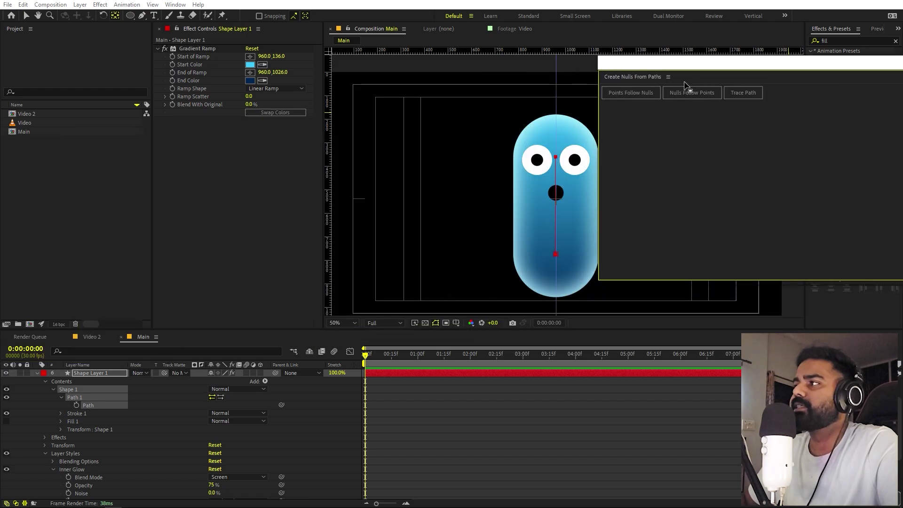
left_click(634, 95)
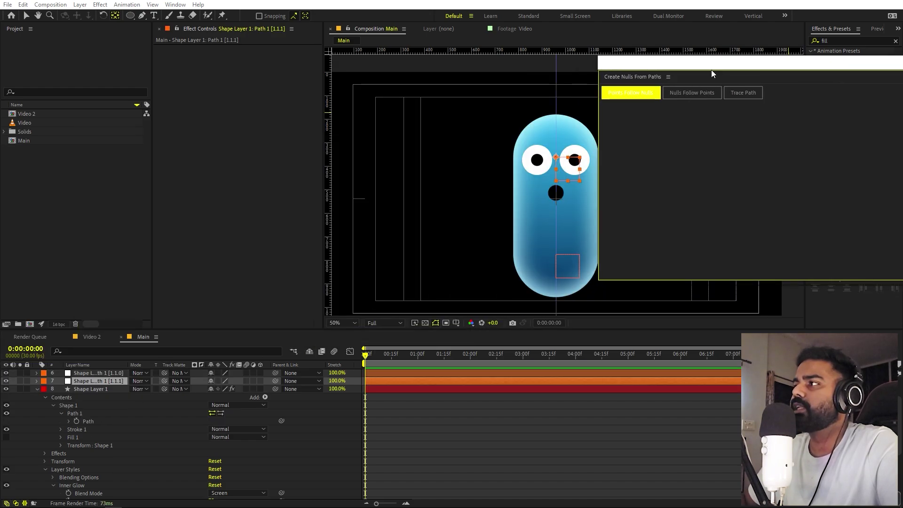
left_click_drag(729, 63, 0, 141)
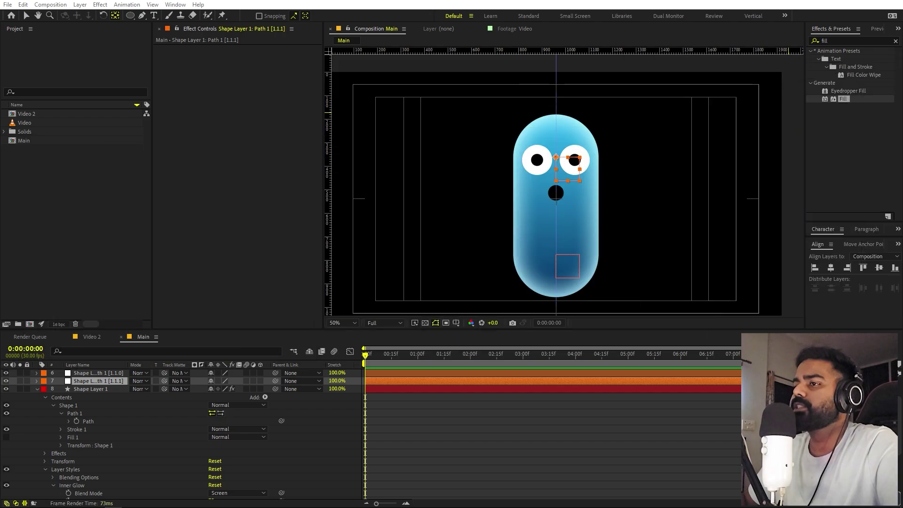
- Collapse the pill layer's properties and move the null Shape Layer 1: Path 1 [1.1.1] to the top of the layer stack
scroll(67, 416, "up", 3)
left_click(37, 429)
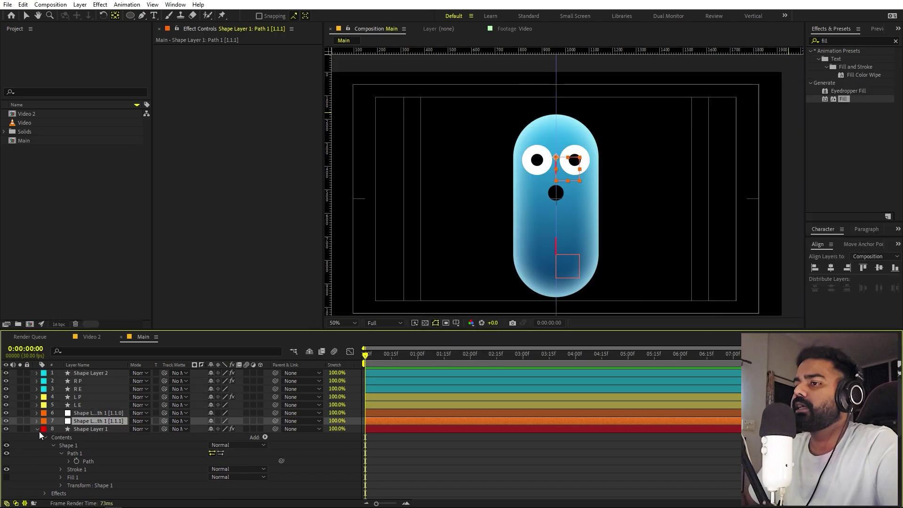
left_click(102, 415, "shift")
left_click(103, 421)
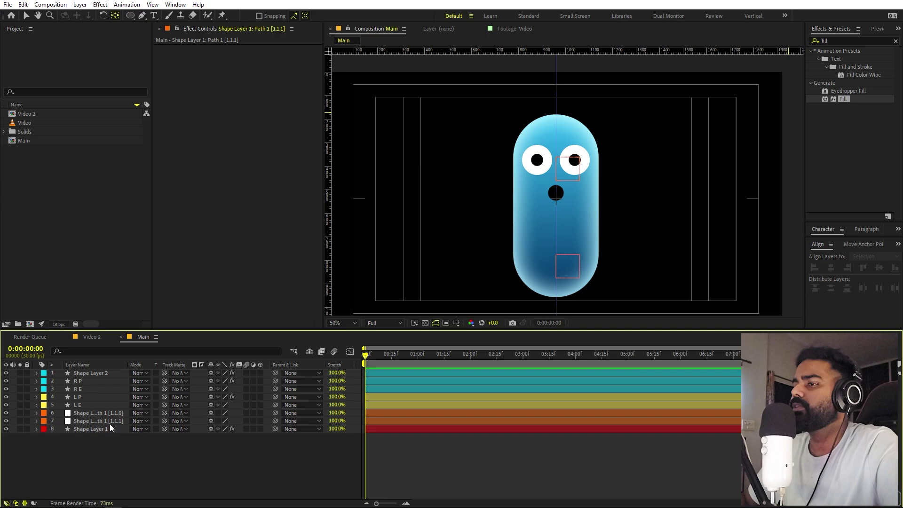
left_click_drag(109, 419, 108, 371)
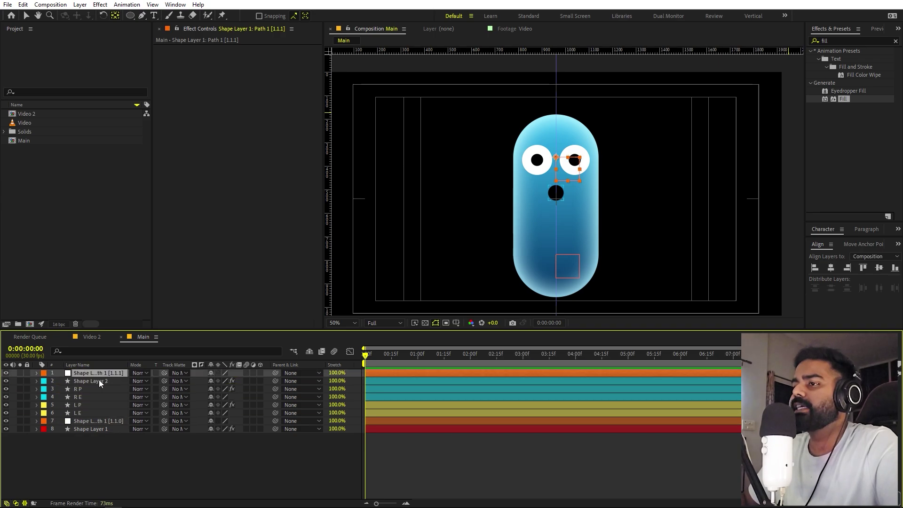
left_click(100, 445)
- Parent the left pupil L P to L E and the right pupil R P to R E
scroll(541, 177, "up", 4)
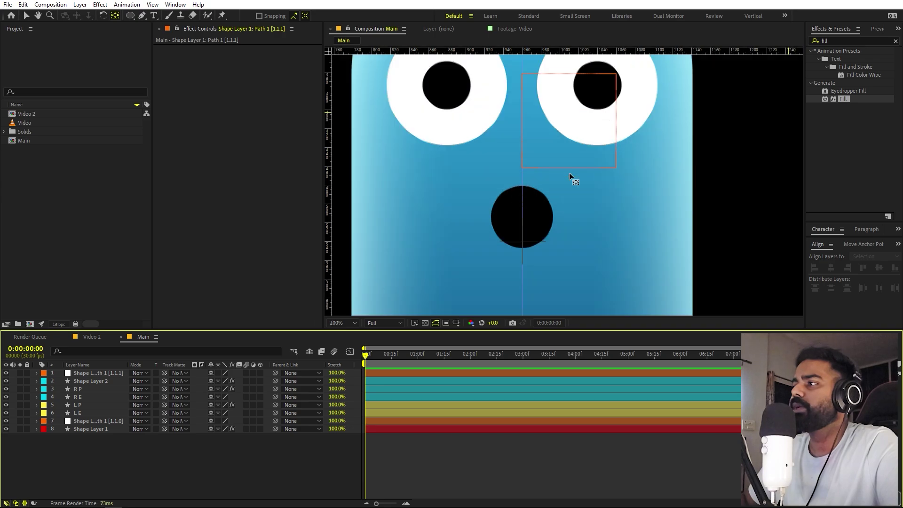
left_click(78, 405)
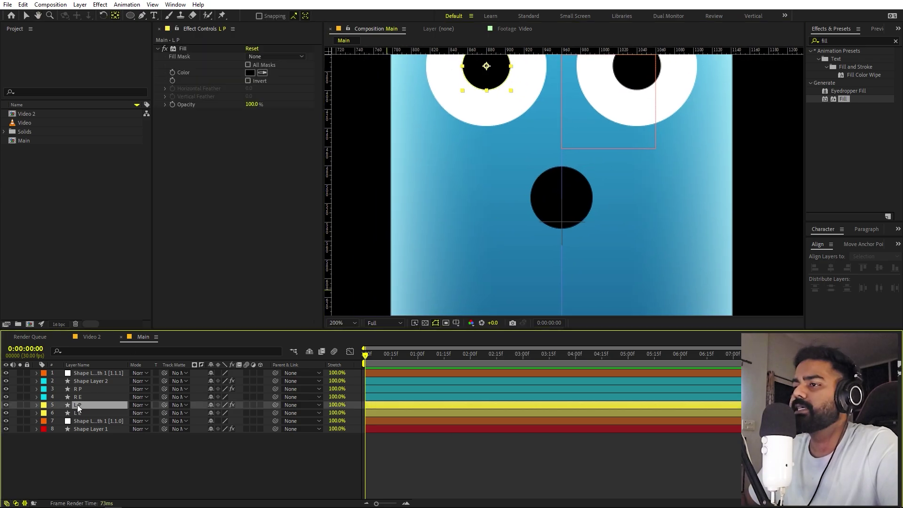
key("v")
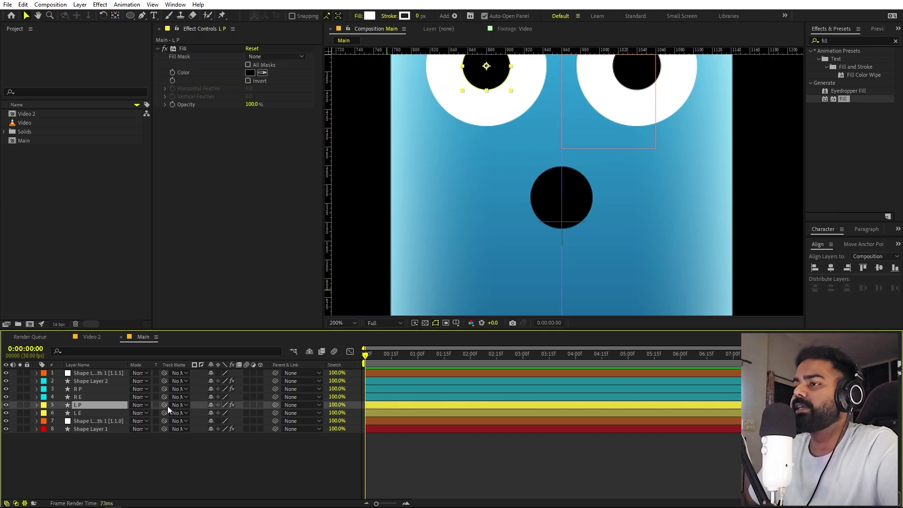
left_click_drag(275, 403, 85, 413)
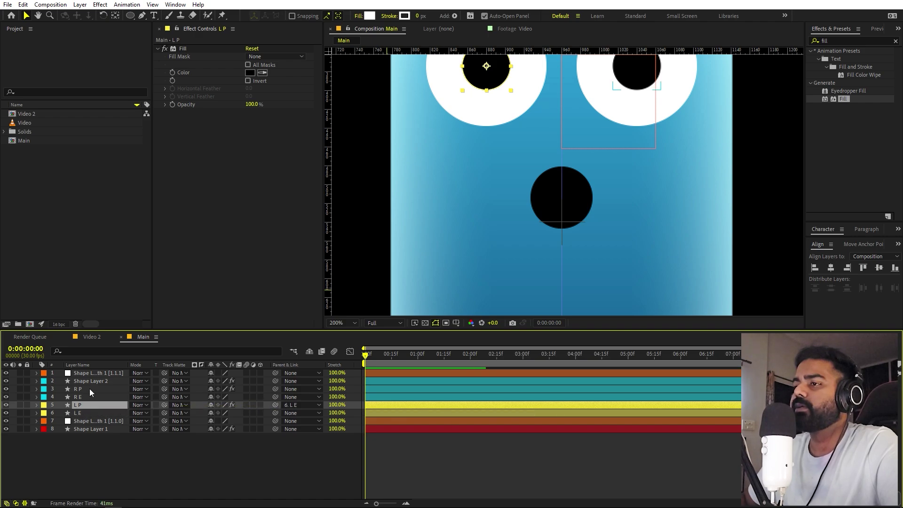
left_click(90, 388)
left_click_drag(275, 389, 88, 396)
- Test the parenting by moving the right eye R E toward the left eye, and undo the move
left_click(89, 395)
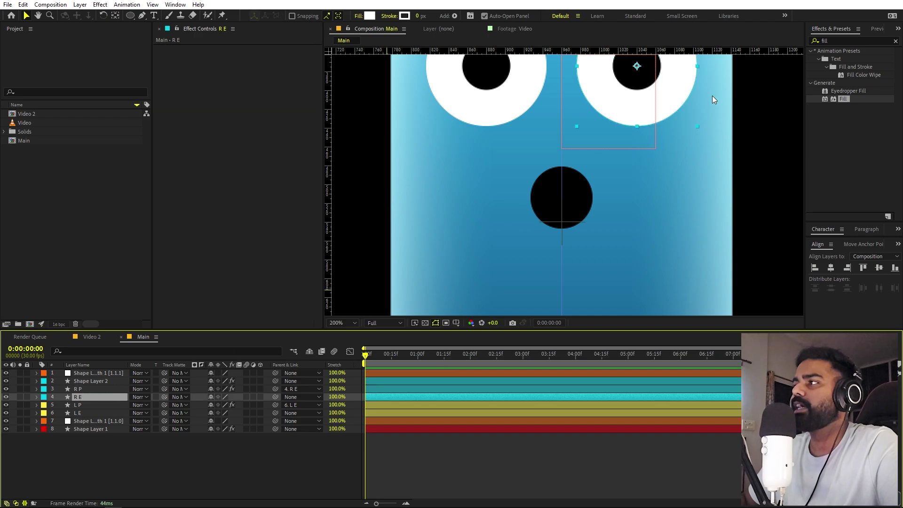
left_click_drag(653, 98, 577, 139)
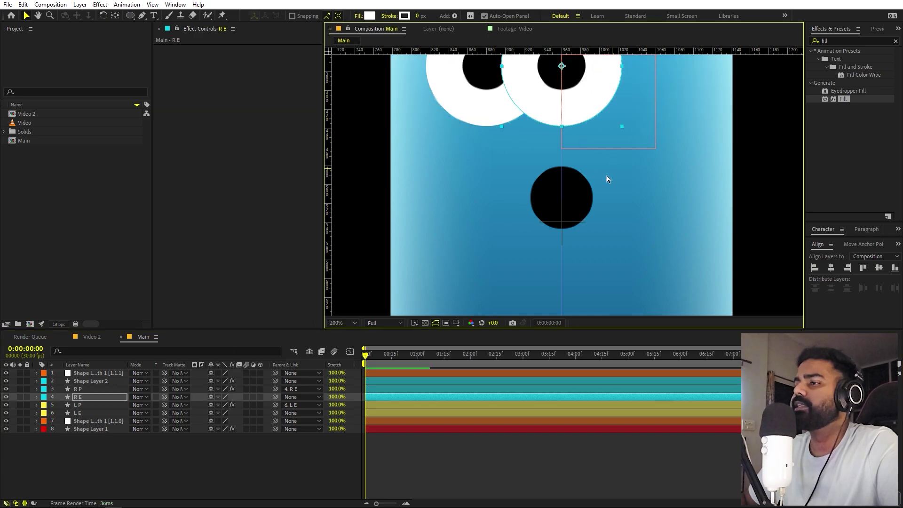
key("ctrl+z")
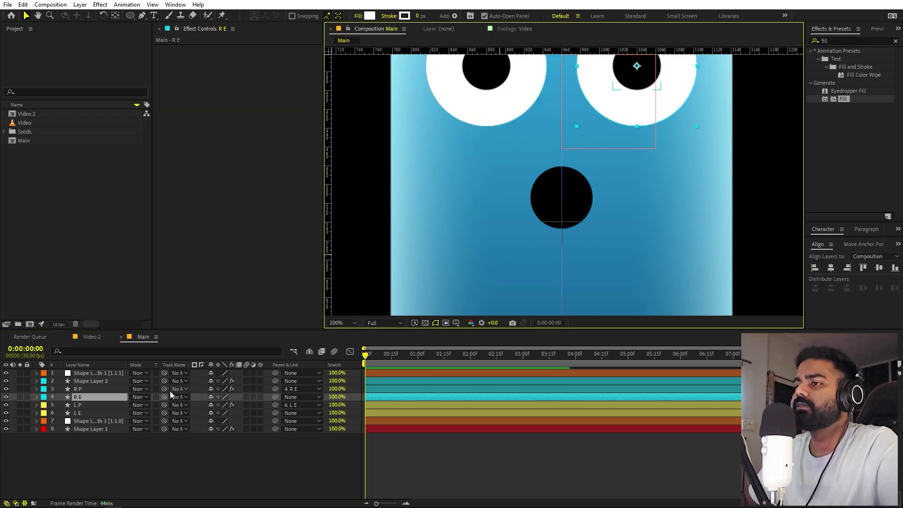
- Parent the L E, R E and mouth (Shape Layer 2) layers to the upper null, Path 1 [1.1.1]
left_click(84, 412)
left_click(84, 397, "ctrl")
left_click(87, 382, "ctrl")
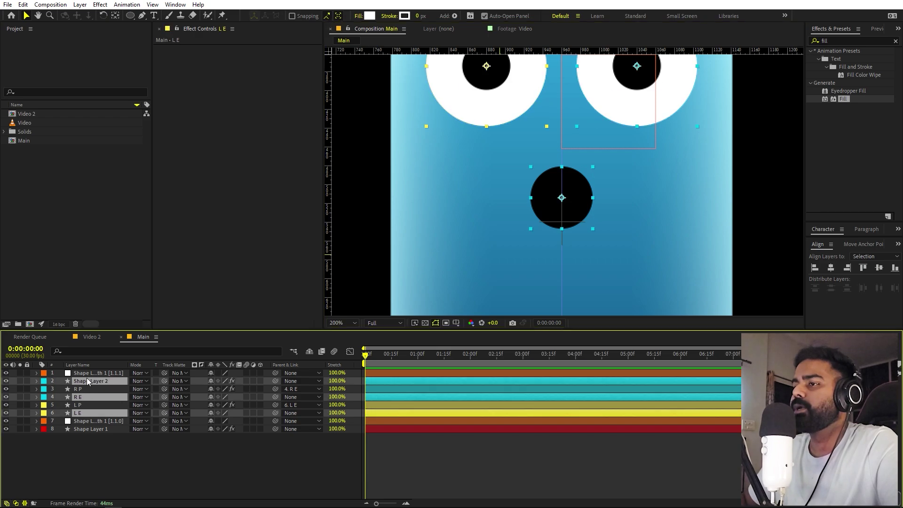
left_click_drag(276, 381, 102, 373)
- Test the rig by moving the upper null away from its place, and undo the move
scroll(559, 193, "down", 1)
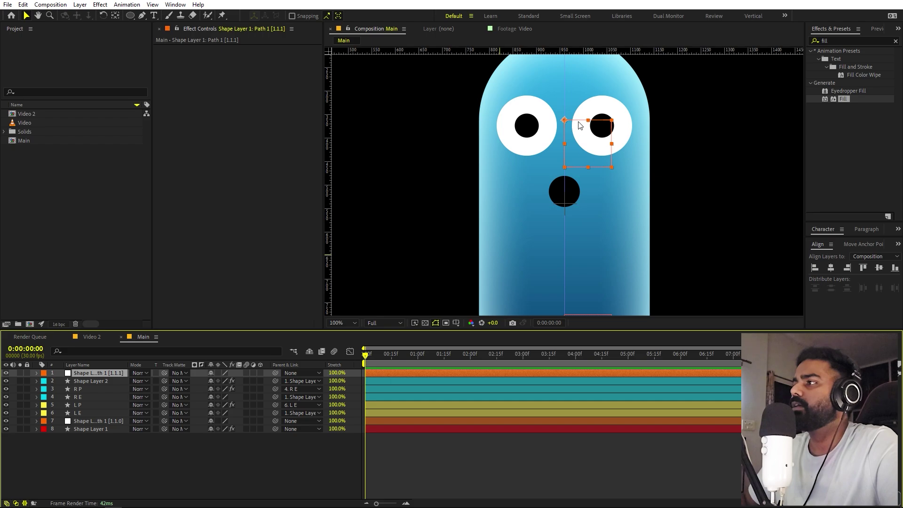
left_click_drag(579, 125, 629, 183)
scroll(479, 180, "down", 1)
key("ctrl+z")
key("ctrl+z")
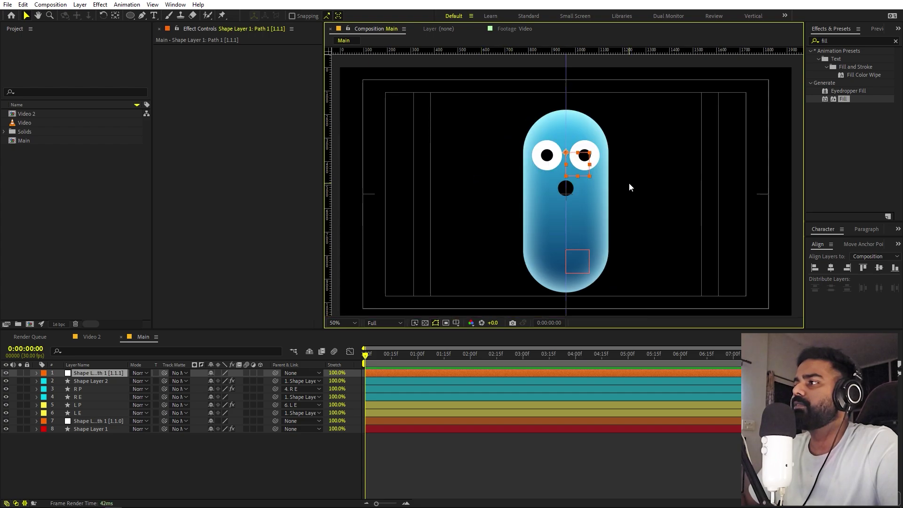
left_click(387, 438)
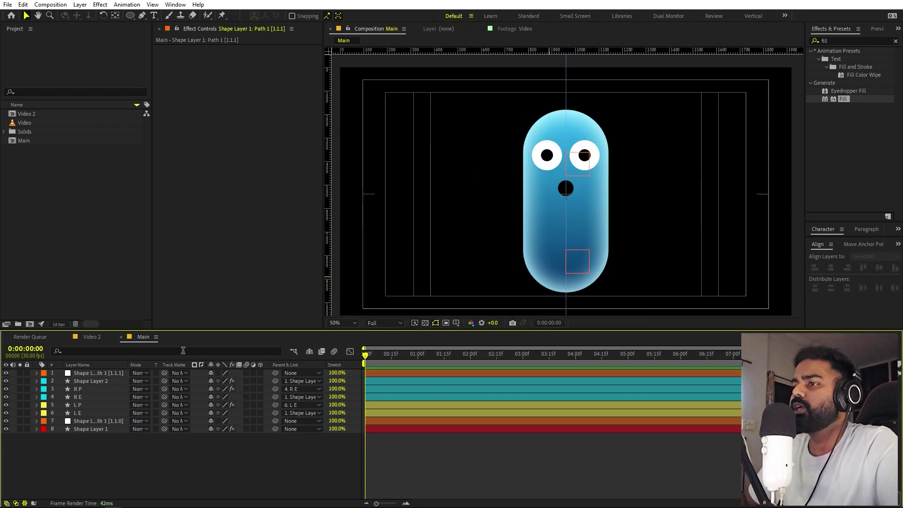
- Test moving the right pupil R P sideways beyond the white of its eye, and undo the move
left_click(105, 372)
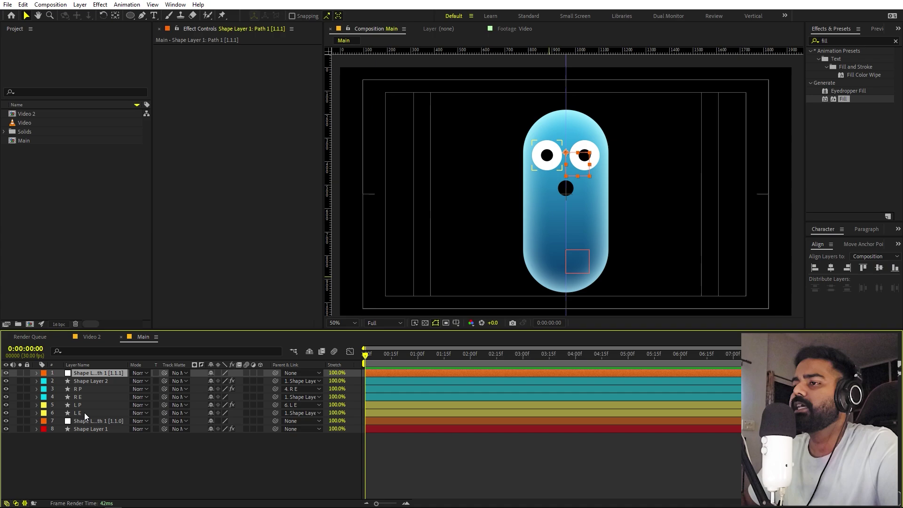
key("F2")
scroll(553, 107, "up", 4)
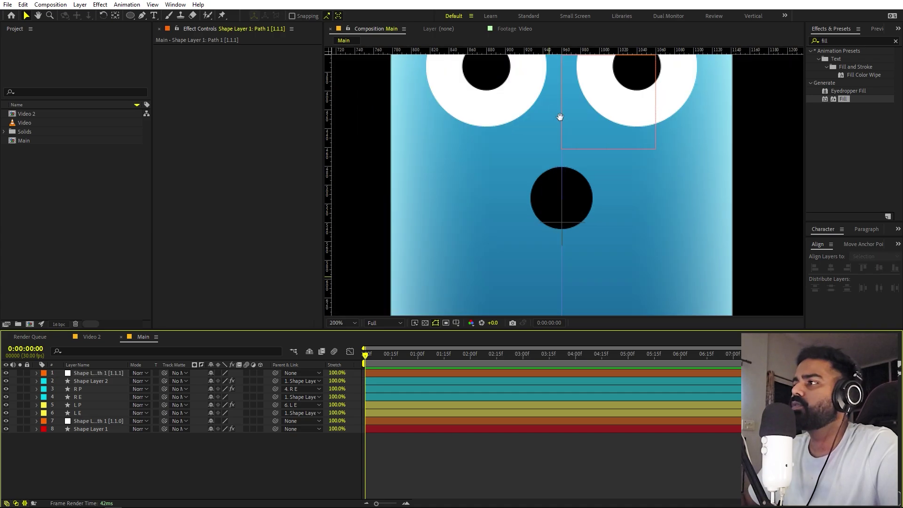
left_click_drag(560, 117, 567, 219)
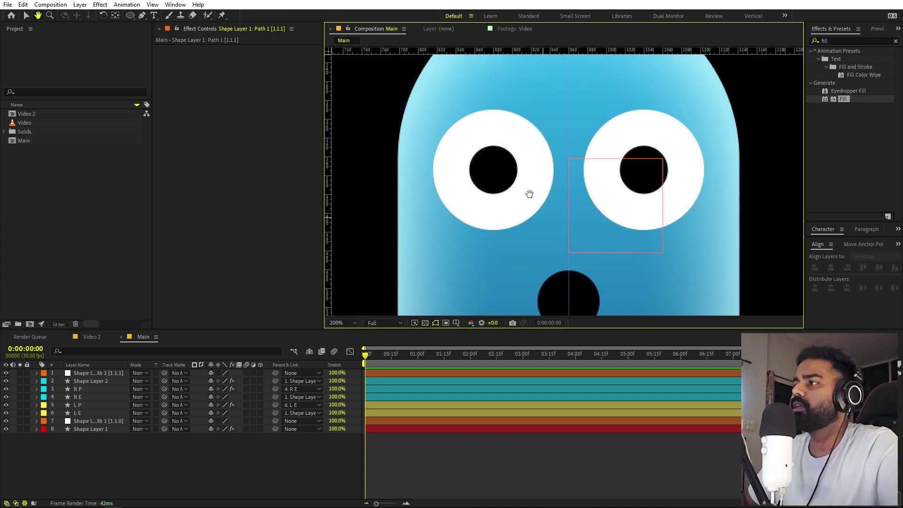
left_click(81, 388)
left_click_drag(648, 176, 723, 169)
key("ctrl+z")
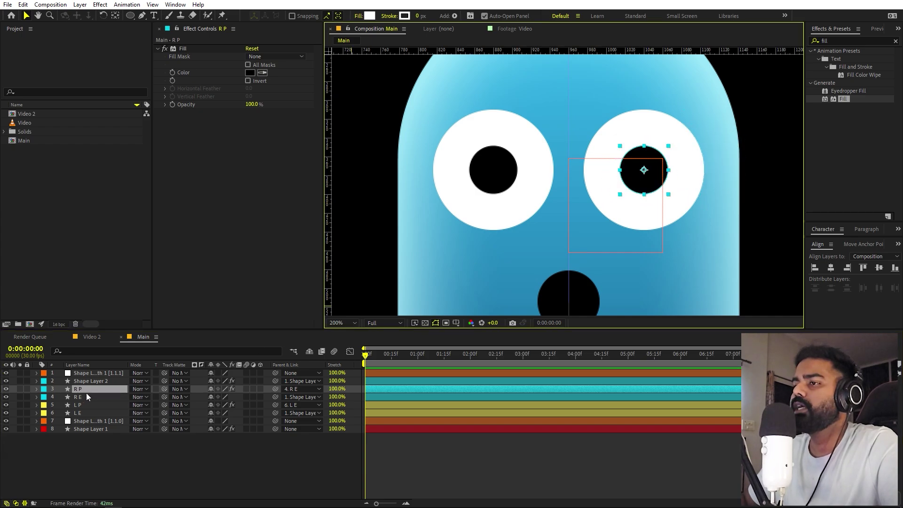
- Set R E as the track matte of the right pupil R P and turn R E's visibility back on
left_click(84, 390)
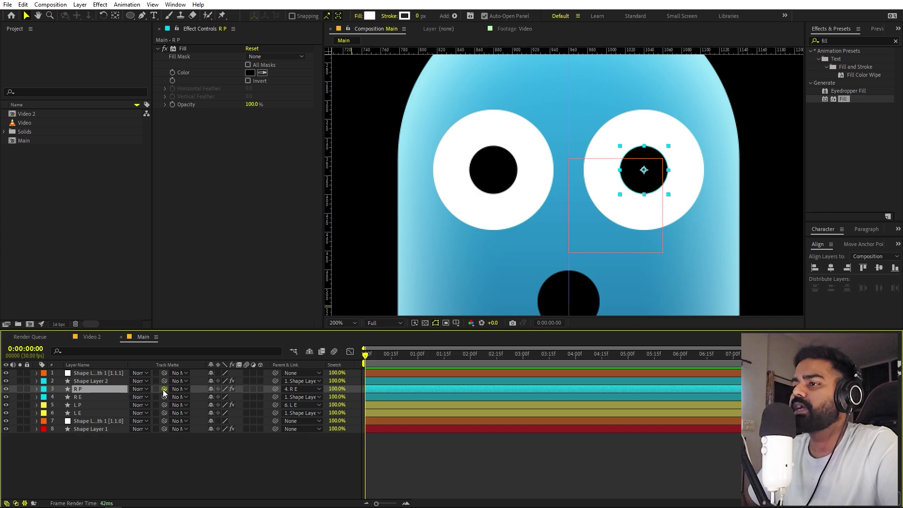
left_click_drag(163, 390, 83, 399)
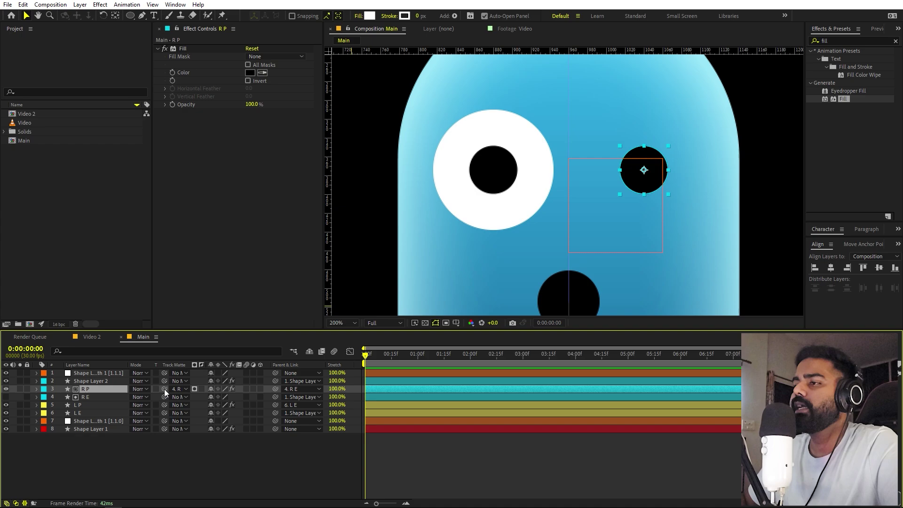
left_click_drag(77, 392, 81, 398)
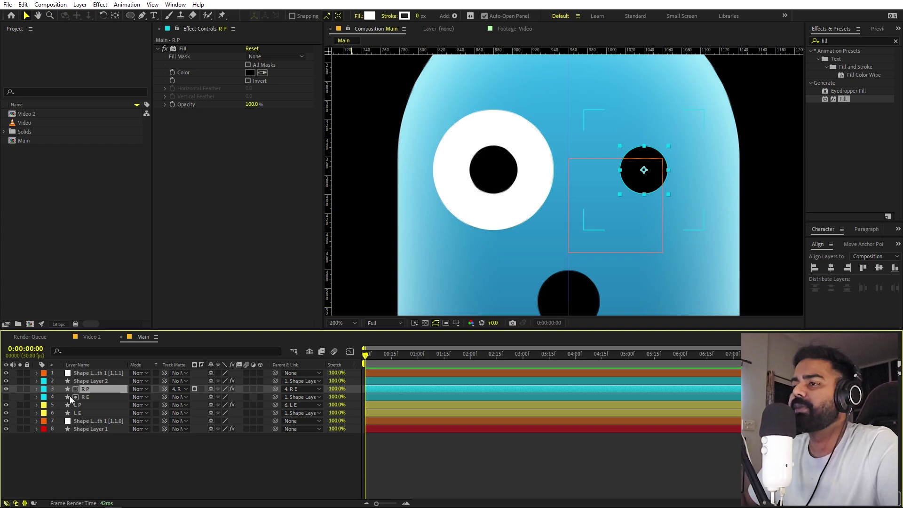
left_click_drag(120, 394, 86, 396)
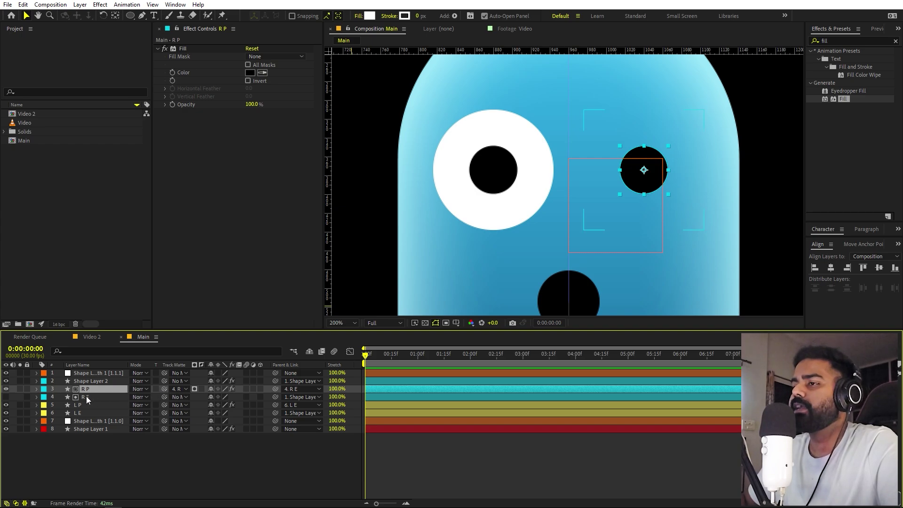
left_click(87, 397)
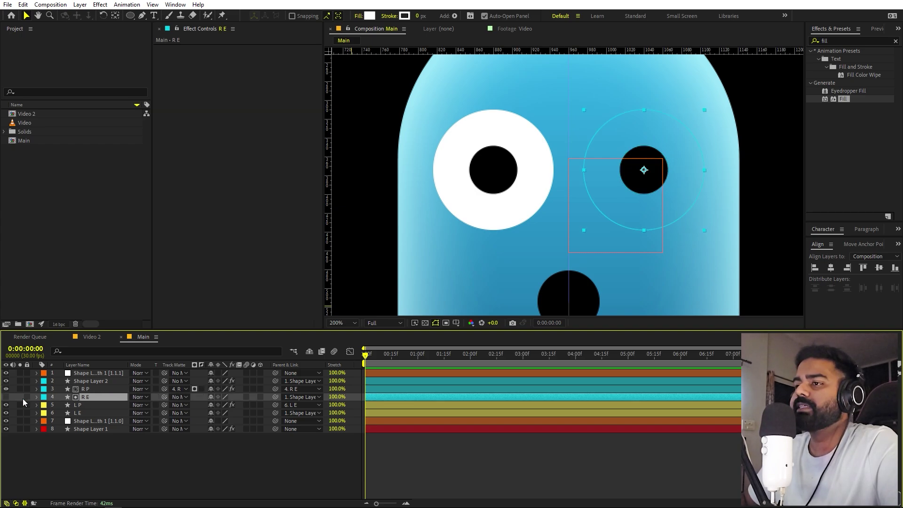
left_click(6, 397)
- Set L E as the track matte of the left pupil L P and turn L E's visibility back on
left_click(80, 405)
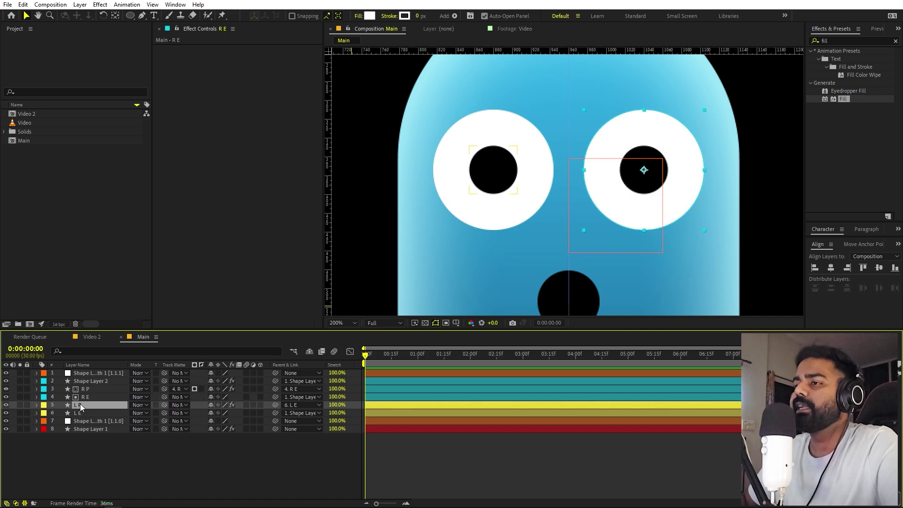
left_click_drag(164, 405, 89, 413)
left_click(6, 412)
left_click(92, 434)
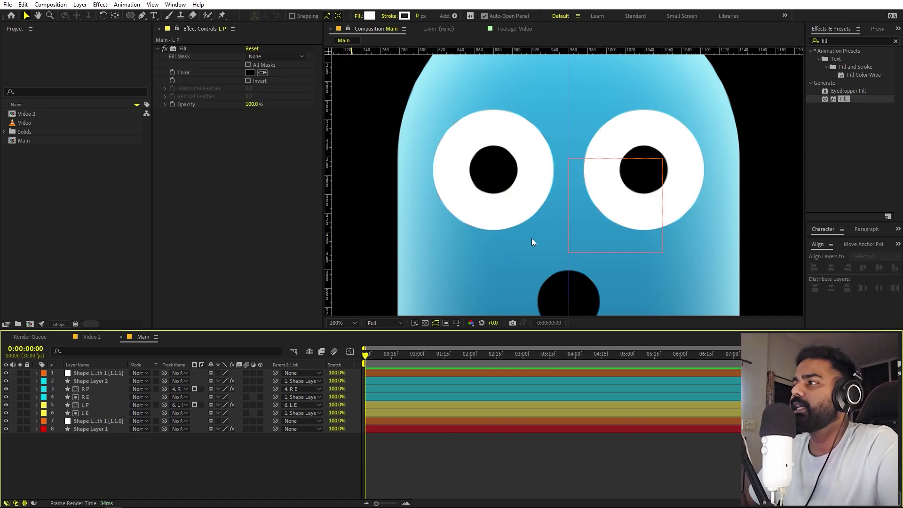
- Test the matte by moving the left pupil L P outside its eye, and return it to the eye's center
left_click(488, 166)
left_click_drag(489, 166, 347, 168)
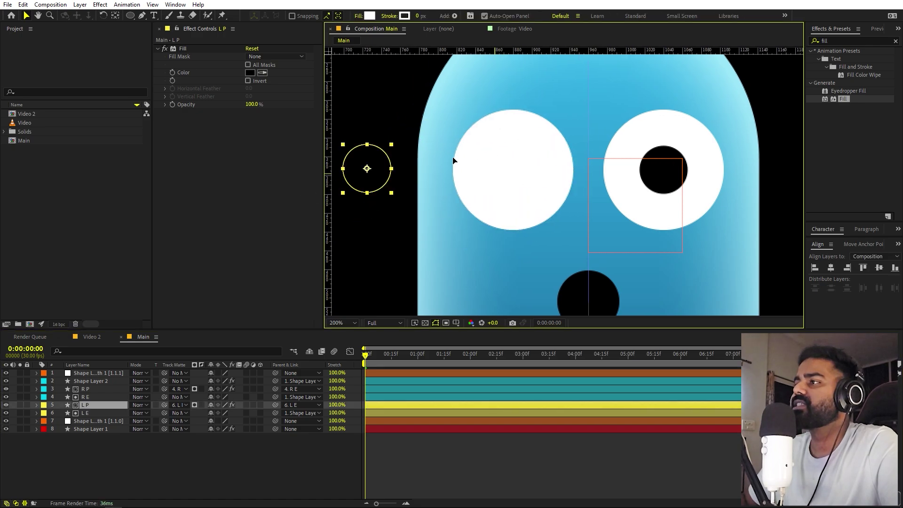
left_click_drag(453, 160, 515, 176)
- Add a Position keyframe to the upper null, Path 1 [1.1.1], and move the keyframe to 01:00f
left_click(391, 373)
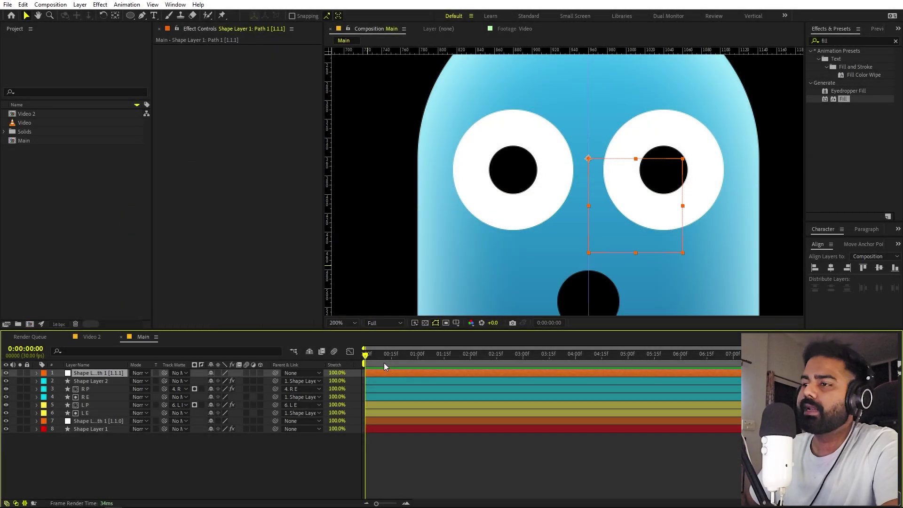
key("alt+shift+p")
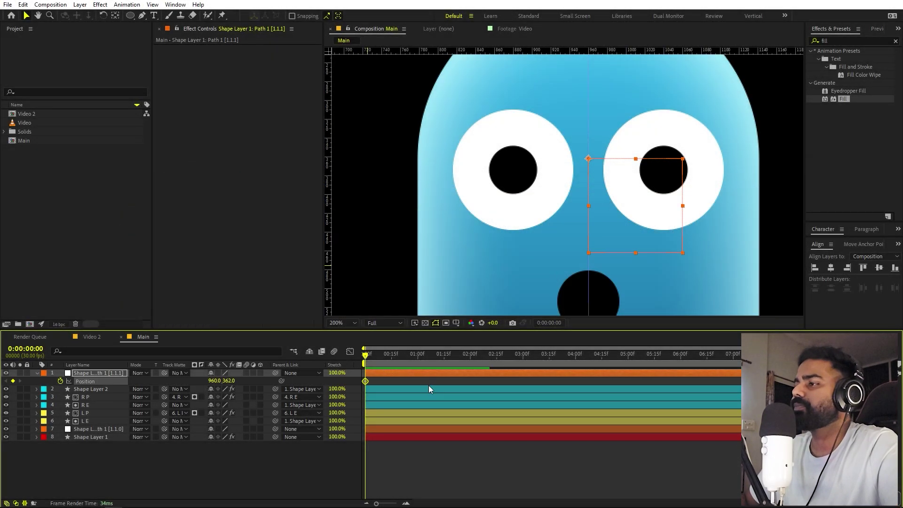
left_click_drag(366, 382, 420, 383)
- Remove the vertical center guide from the composition and hide the rulers
scroll(546, 256, "down", 2)
scroll(582, 185, "down", 2)
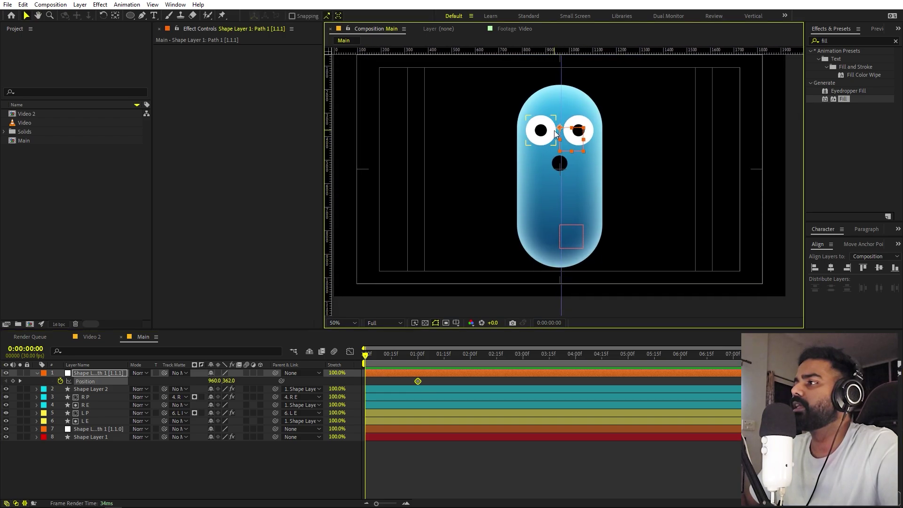
left_click_drag(561, 124, 329, 99)
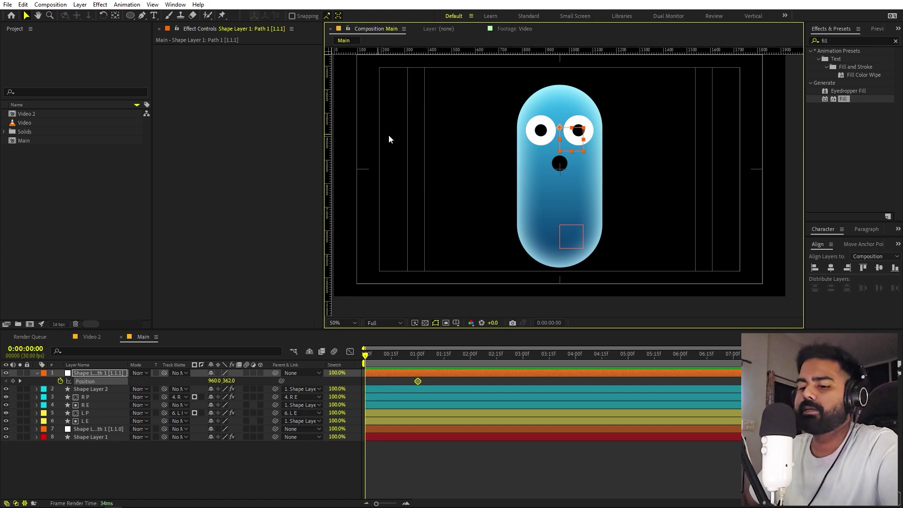
key("ctrl+r")
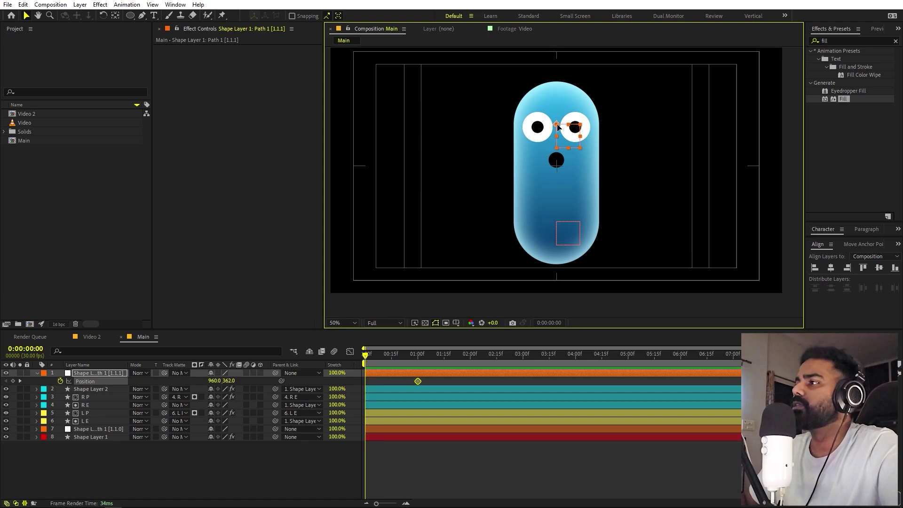
- At the first frame, move the upper null straight down to Position 960, 652 to squash the pill
left_click_drag(558, 128, 558, 196)
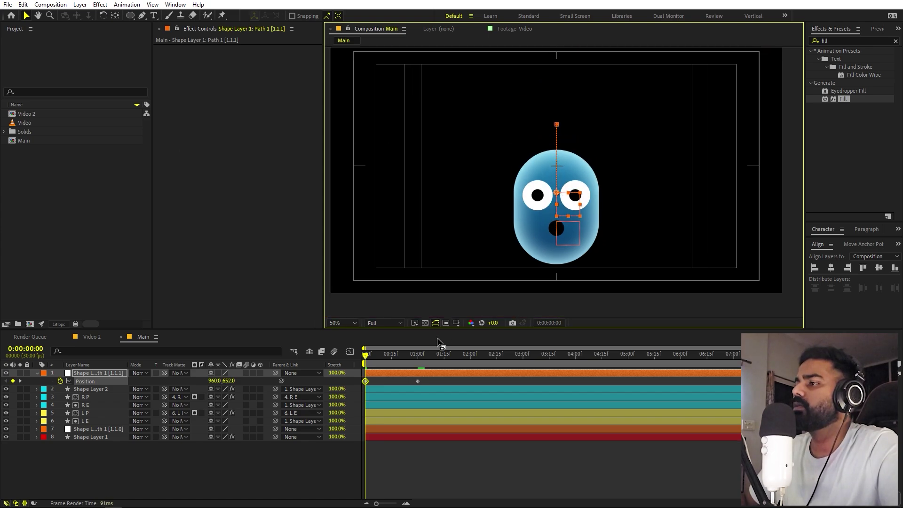
- Apply Easy Ease to the upper null's two Position keyframes, move the second one to 00:17, and preview the rise
left_click_drag(417, 382, 349, 379)
key("F9")
key("space")
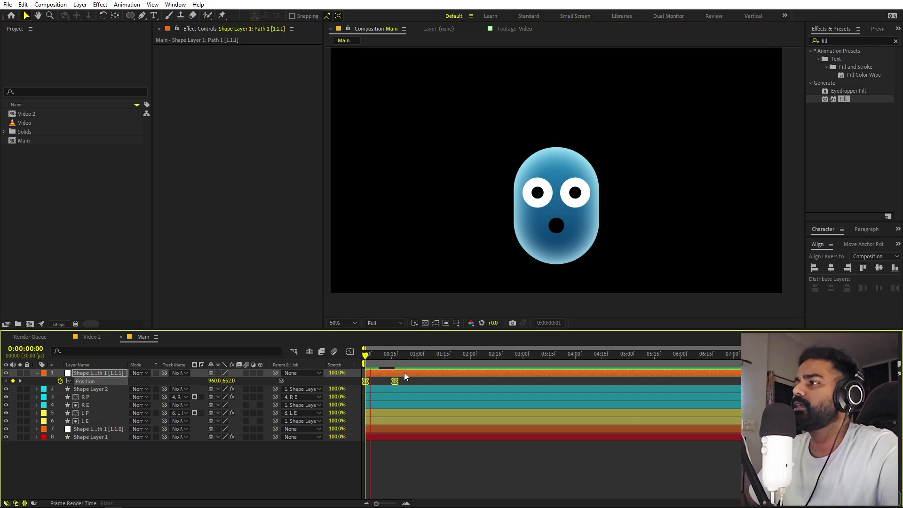
left_click(397, 357)
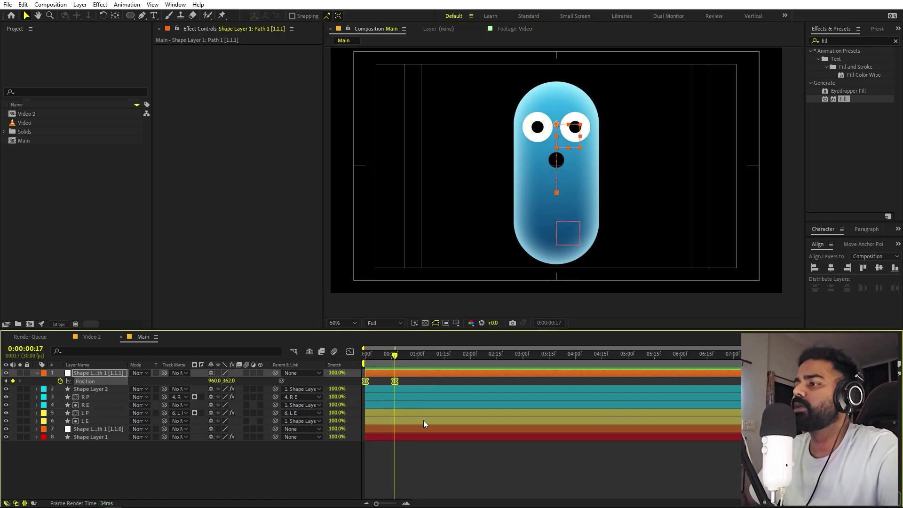
- Copy the upper null's raised Position keyframe to about 01:05, and at 01:18 shift the null sideways to Position 832, 362
key("F2")
left_click_drag(419, 359, 387, 383)
key("ctrl+c")
key("ctrl+v")
left_click_drag(430, 356, 449, 359)
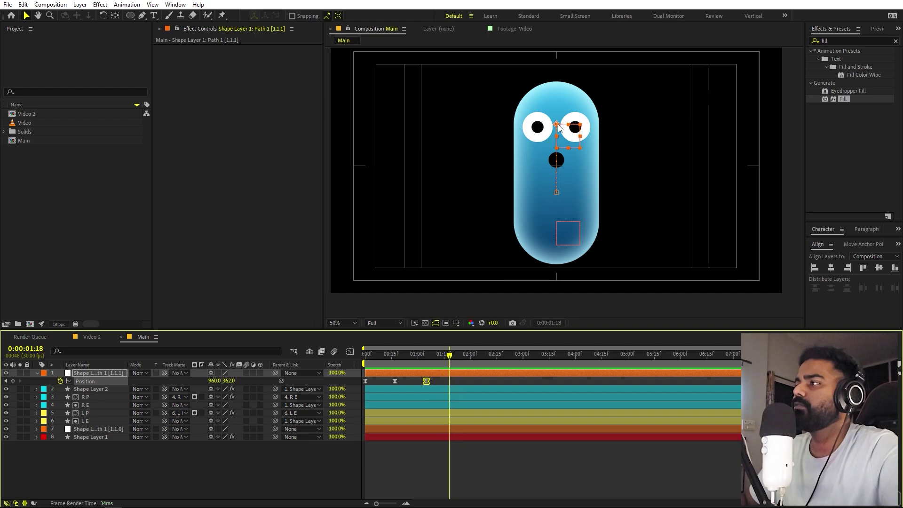
left_click_drag(569, 136, 539, 137)
- Copy the left-leaning Position keyframe to about 02:00, and at 02:14 move the upper null across to Position 1104, 354
left_click(470, 356)
left_click_drag(461, 378, 432, 387)
key("ctrl+c")
key("ctrl+v")
left_click_drag(470, 357, 496, 360)
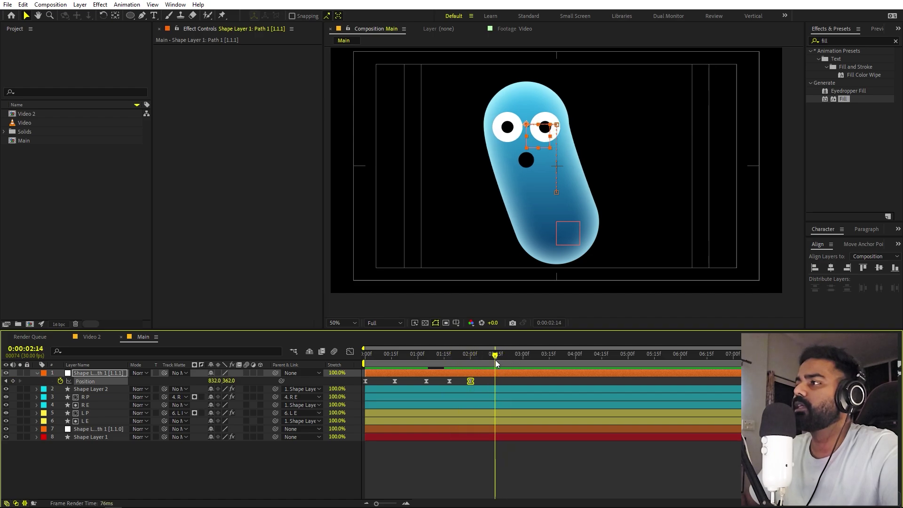
left_click_drag(528, 126, 594, 126)
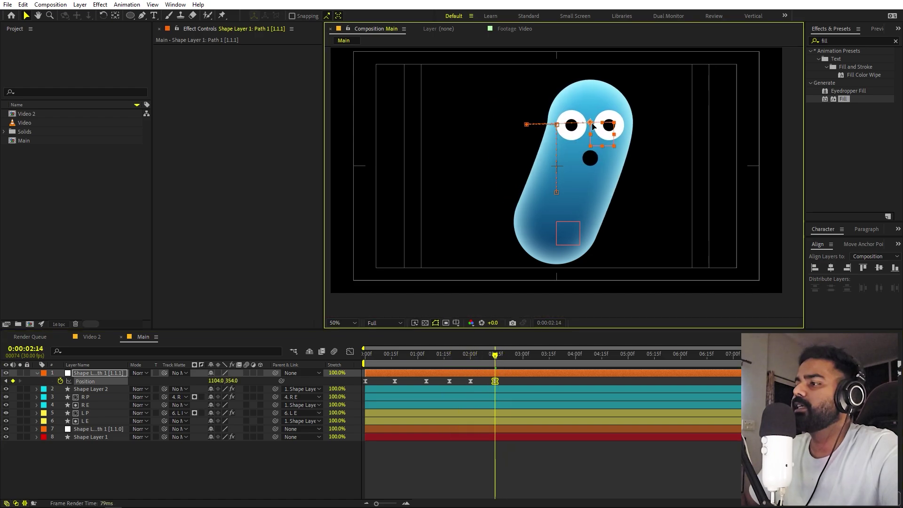
- Copy the right-leaning keyframe to about 02:28, and return the upper null to Position 960, 354 with a keyframe at about 03:12
left_click(494, 369)
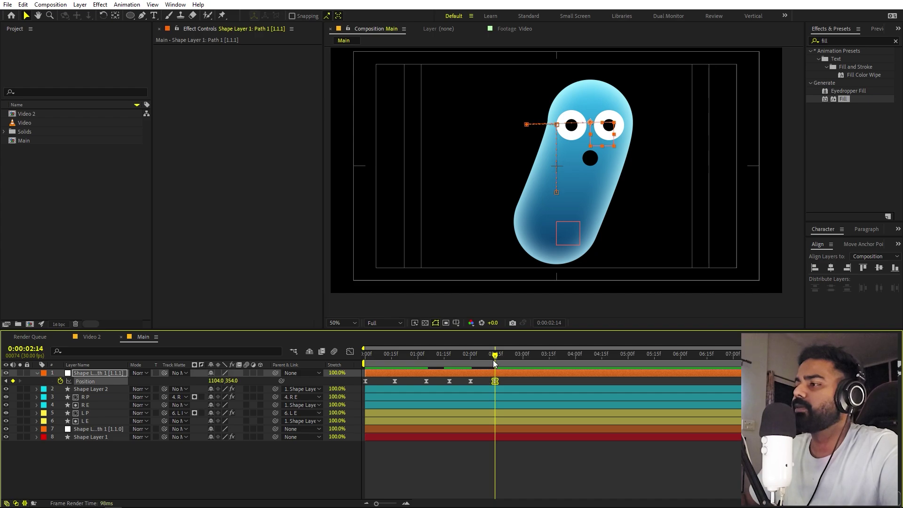
left_click_drag(495, 360, 559, 361)
left_click_drag(592, 125, 558, 124)
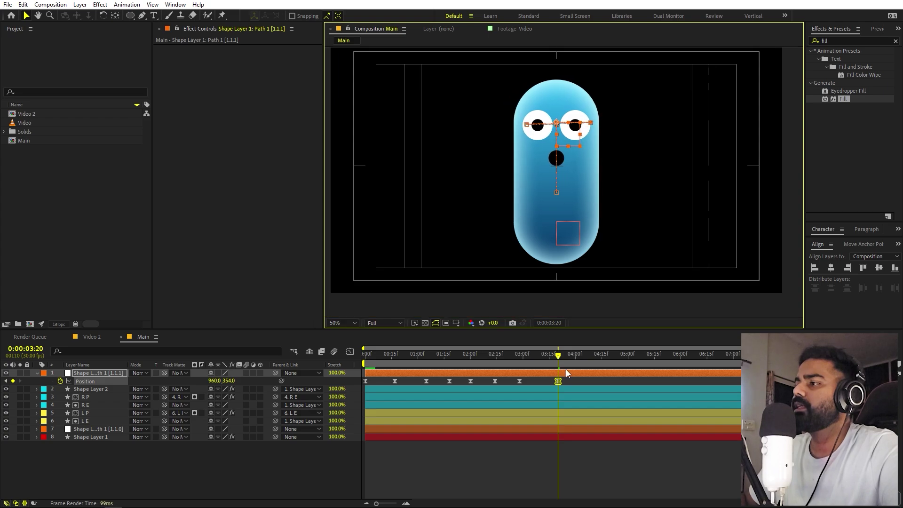
left_click_drag(559, 381, 344, 386)
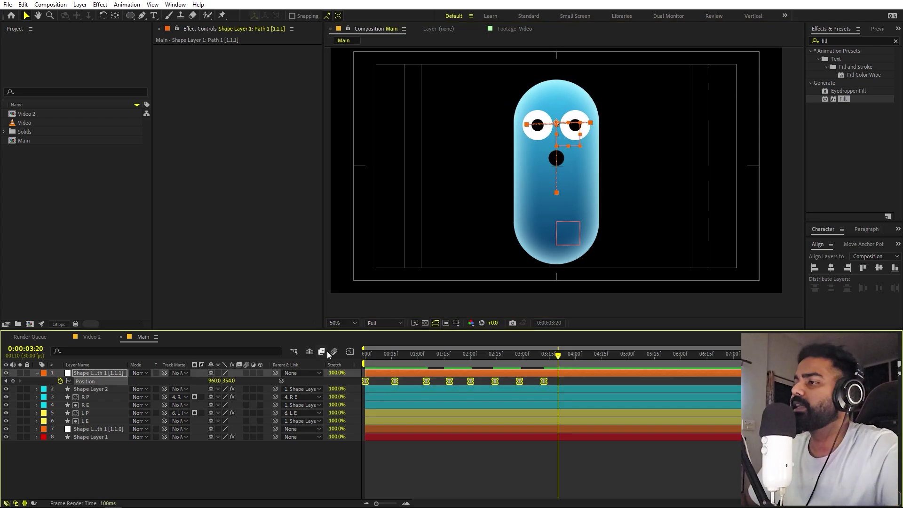
- Lengthen the ease handles of all the null's Position keyframes in the speed graph for sharp midpoint peaks, and preview the animation
left_click(350, 353)
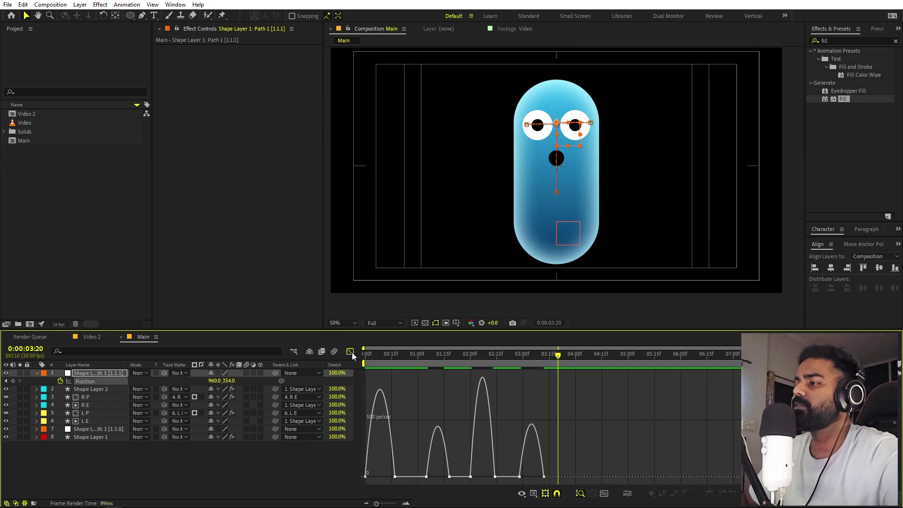
left_click(524, 494)
left_click(574, 398)
left_click_drag(549, 456, 360, 490)
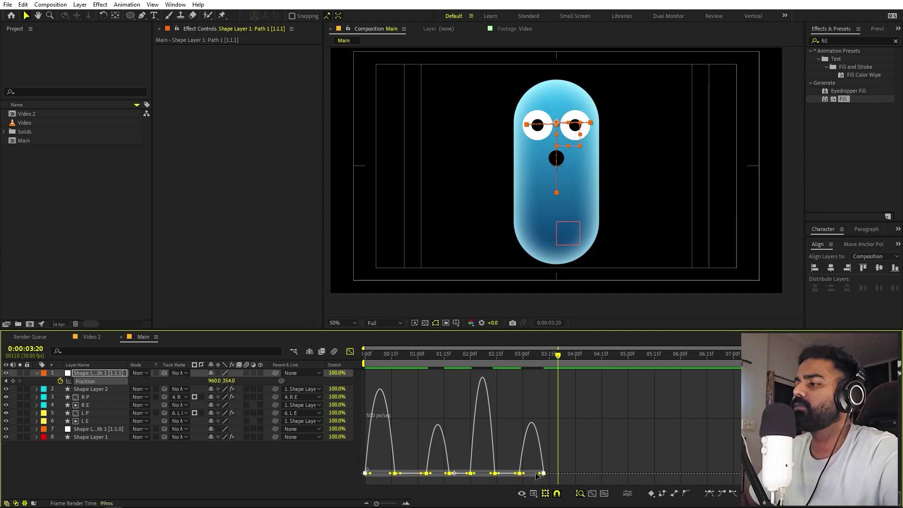
key("F9")
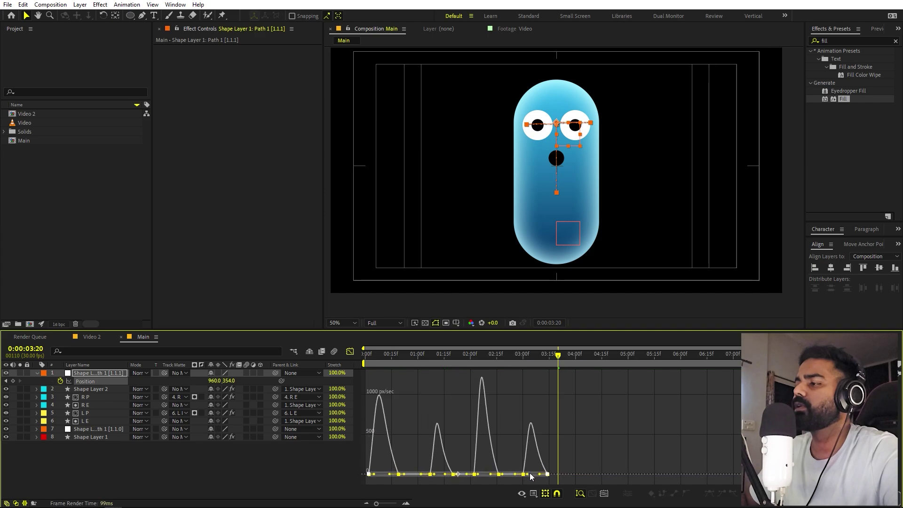
left_click_drag(531, 474, 527, 475)
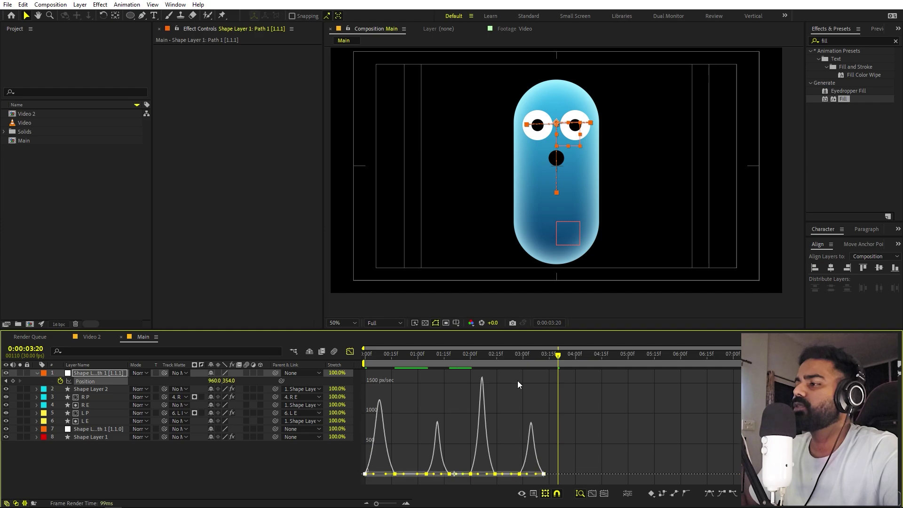
left_click(534, 356)
key("space")
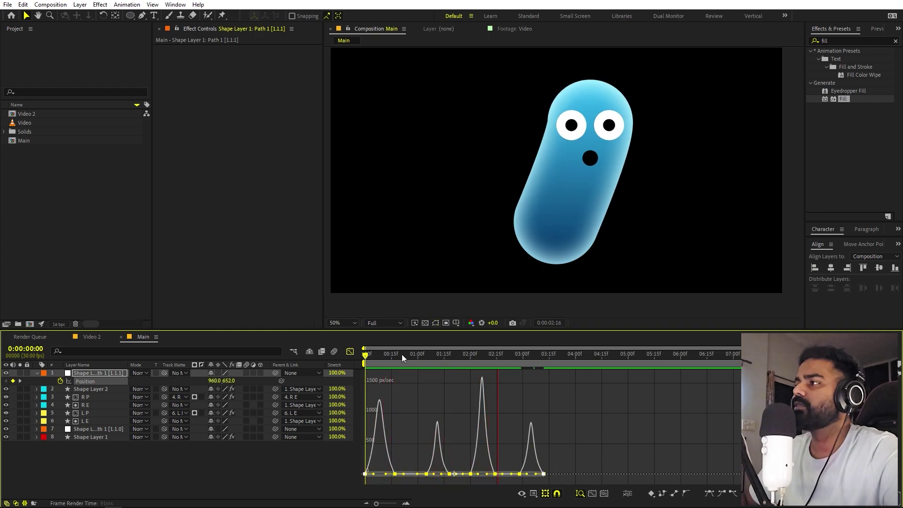
key("space")
left_click(350, 352)
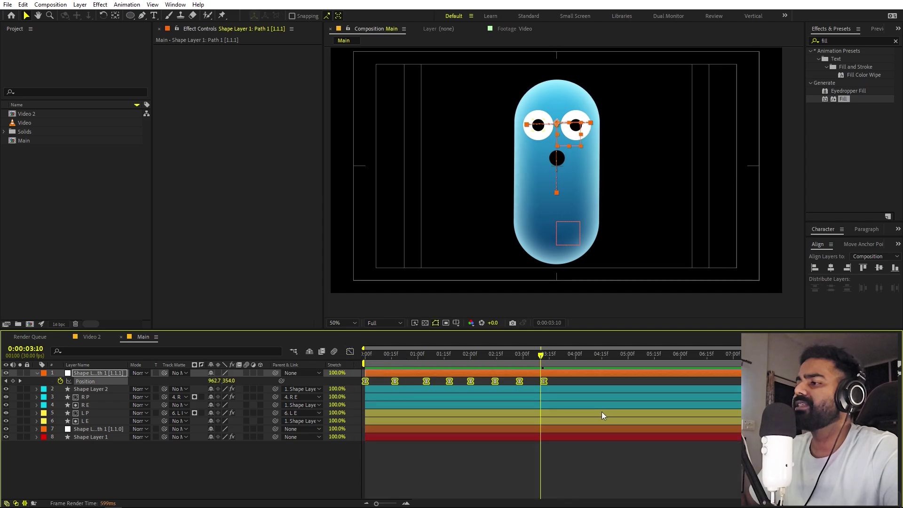
- At 00:17, unlink the Scale proportions of eye layers R E and L E and add a Scale keyframe to both
left_click_drag(536, 359, 395, 371)
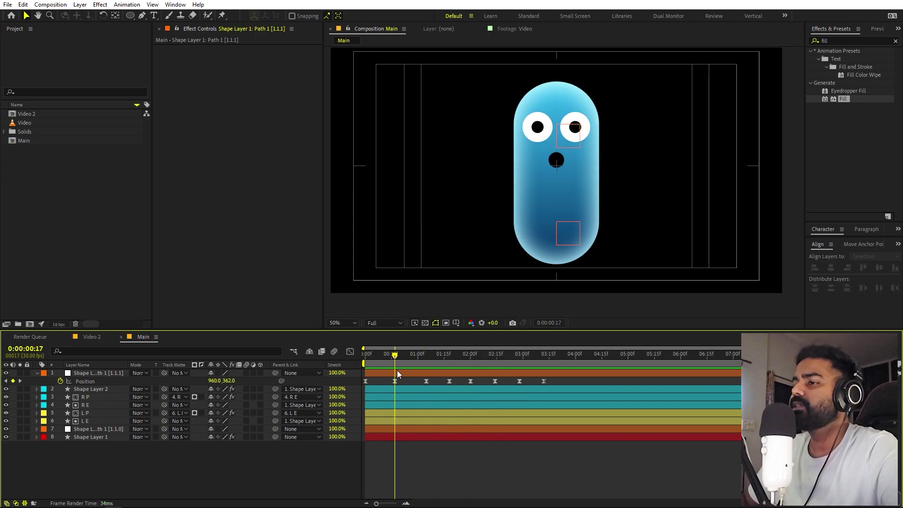
left_click(89, 403)
left_click(85, 421, "ctrl")
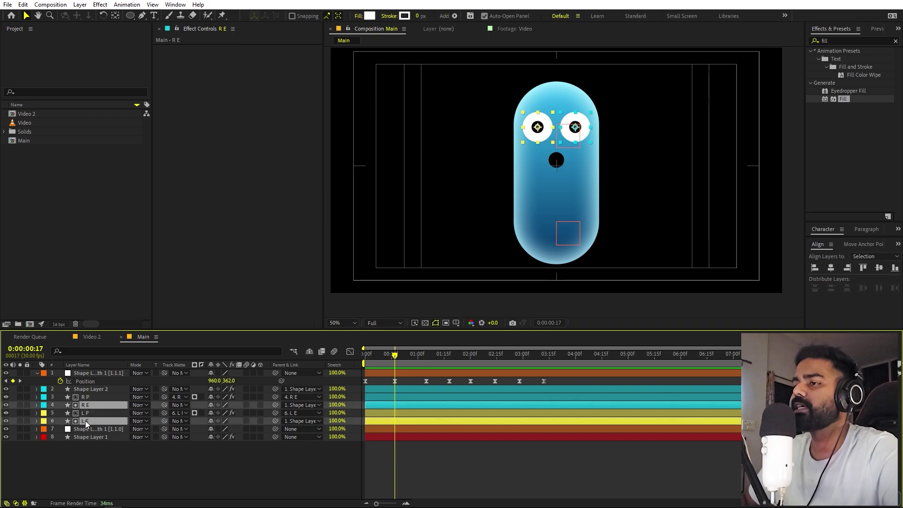
key("s")
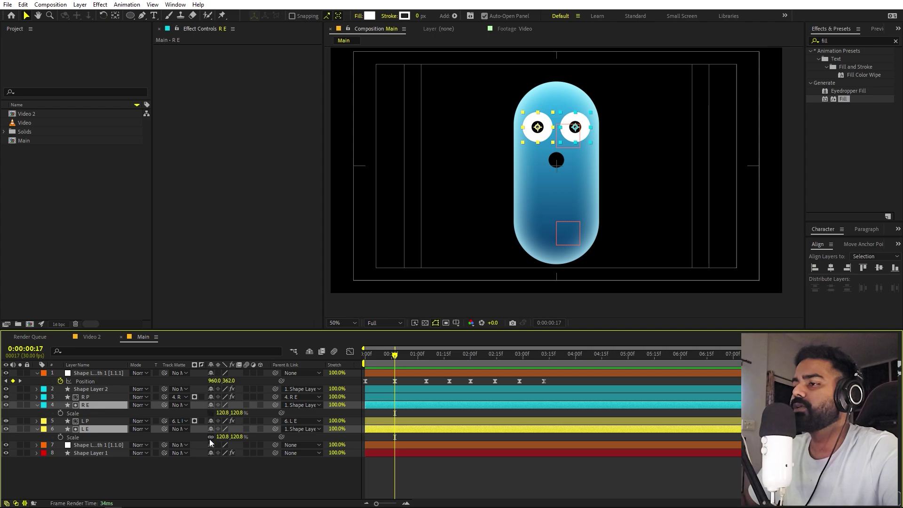
left_click(61, 412)
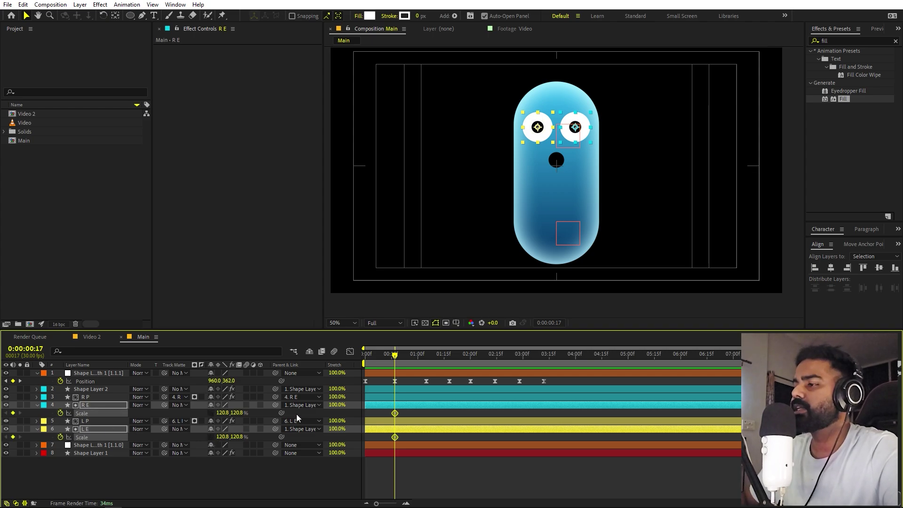
- At 00:20, set the vertical Scale of both eye layers to 0% to close the eyes
left_click_drag(376, 504, 398, 504)
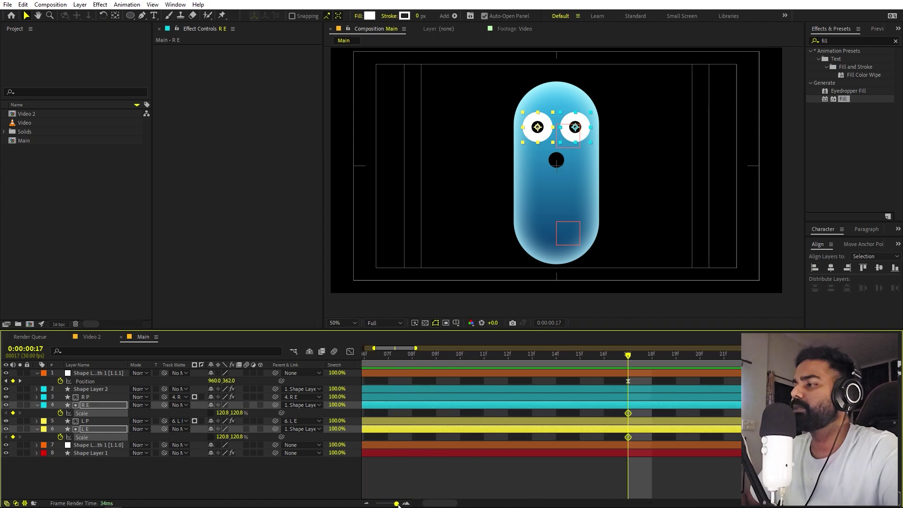
left_click(676, 356)
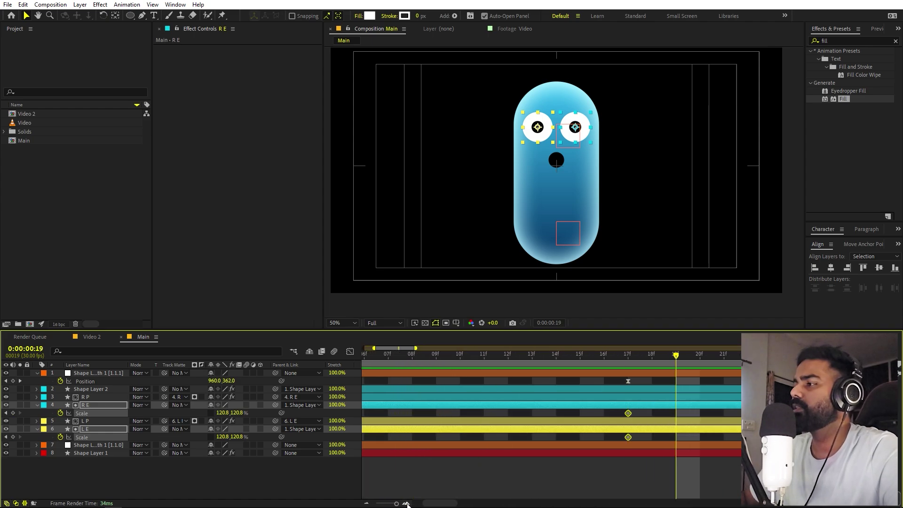
left_click_drag(650, 360, 700, 366)
left_click(236, 413)
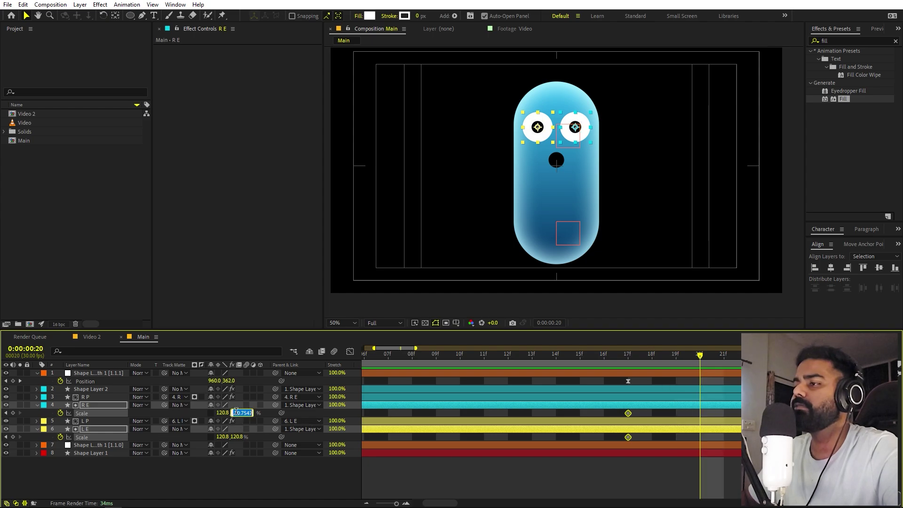
type("0")
key("Return")
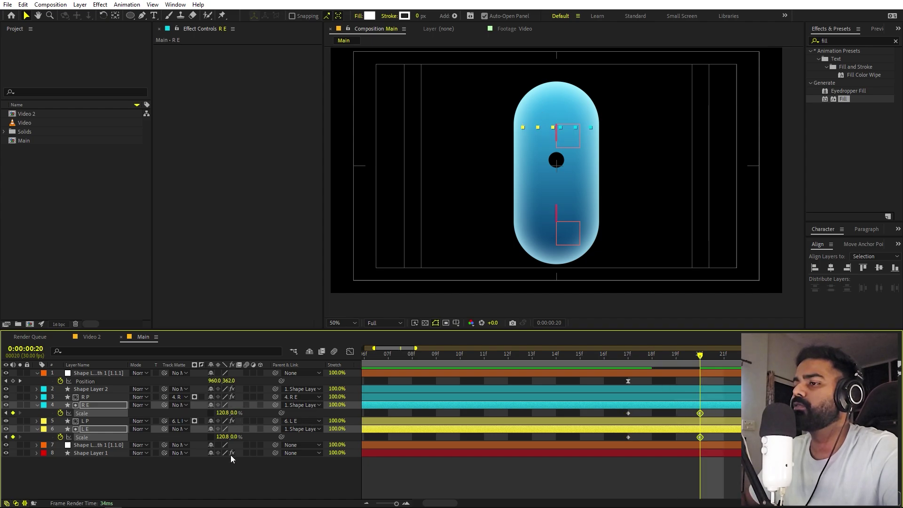
- Copy the open-eye Scale keyframe from 00:17 to 00:23 on both R E and L E
left_click_drag(717, 359, 794, 354)
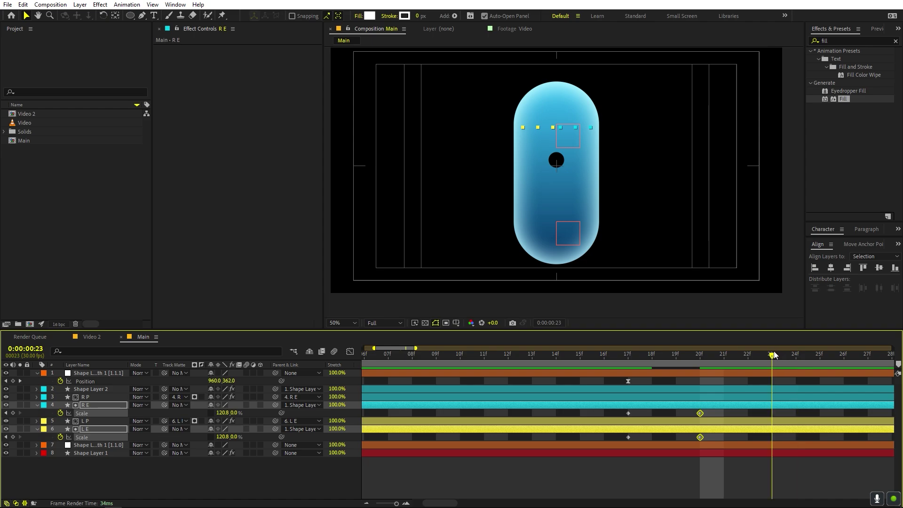
left_click(628, 414)
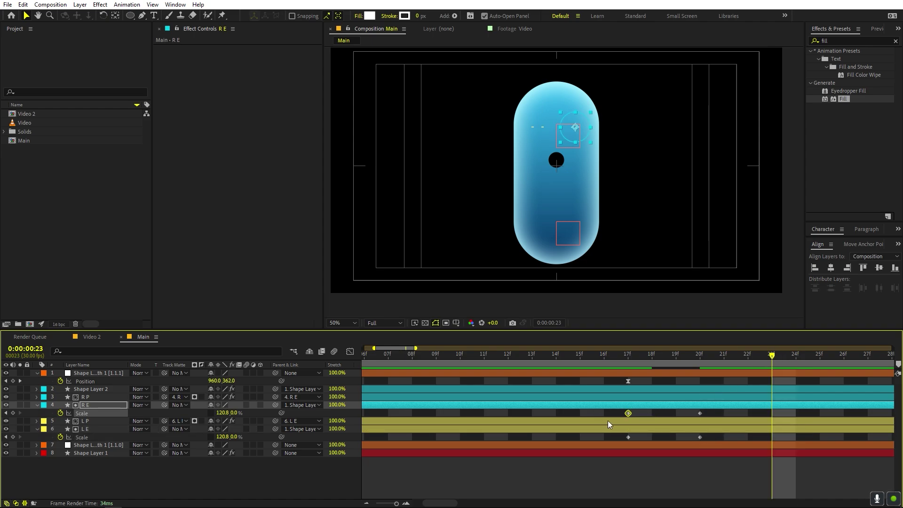
key("ctrl+c")
key("ctrl+v")
left_click_drag(642, 437, 612, 441)
key("ctrl+v")
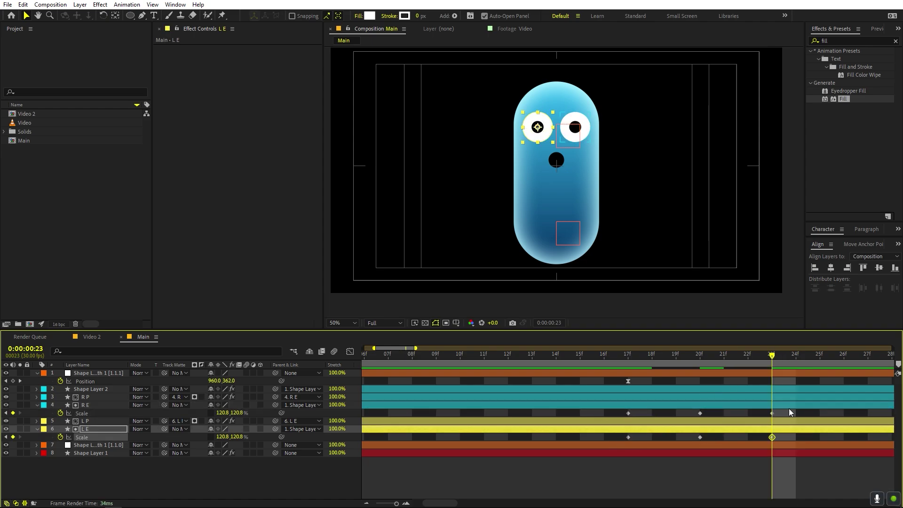
- Apply Easy Ease to all the eyes' Scale keyframes and lengthen their ease handles in the speed graph for a snappier blink
left_click_drag(787, 410, 604, 451)
key("F9")
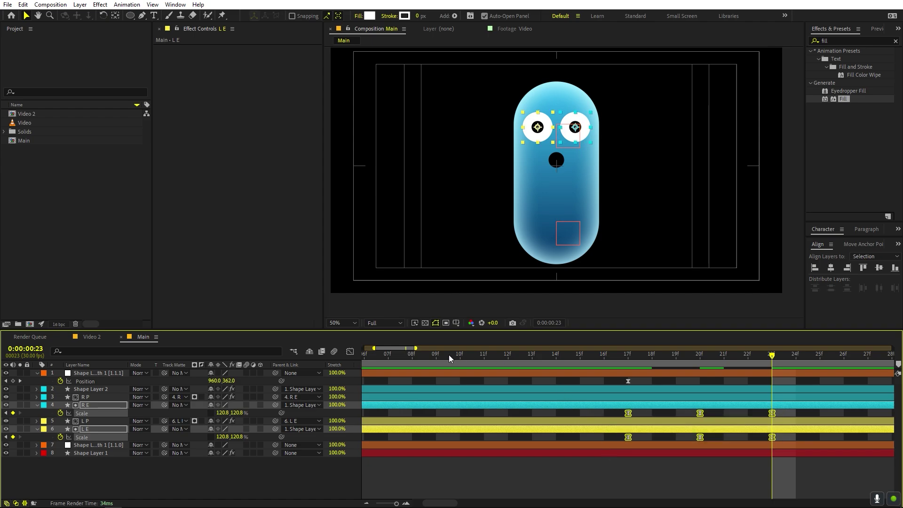
left_click(350, 351)
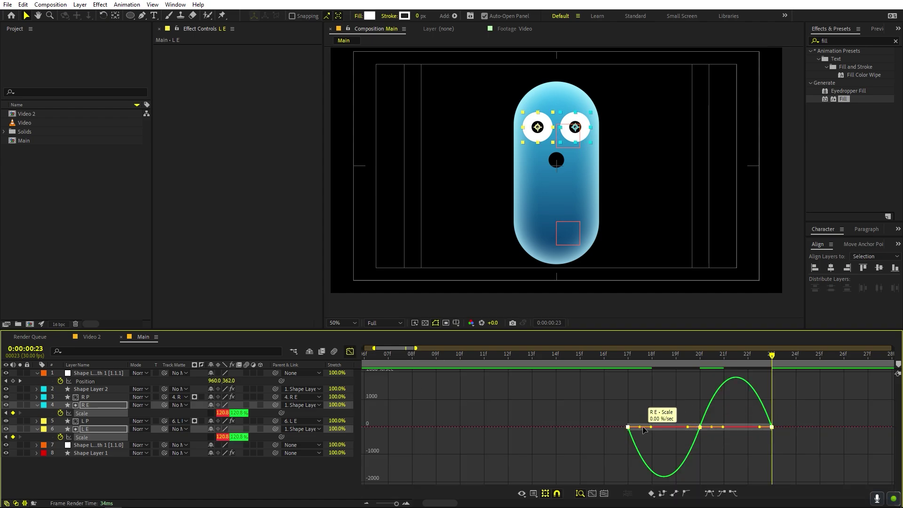
left_click_drag(641, 429, 659, 427)
left_click(770, 427)
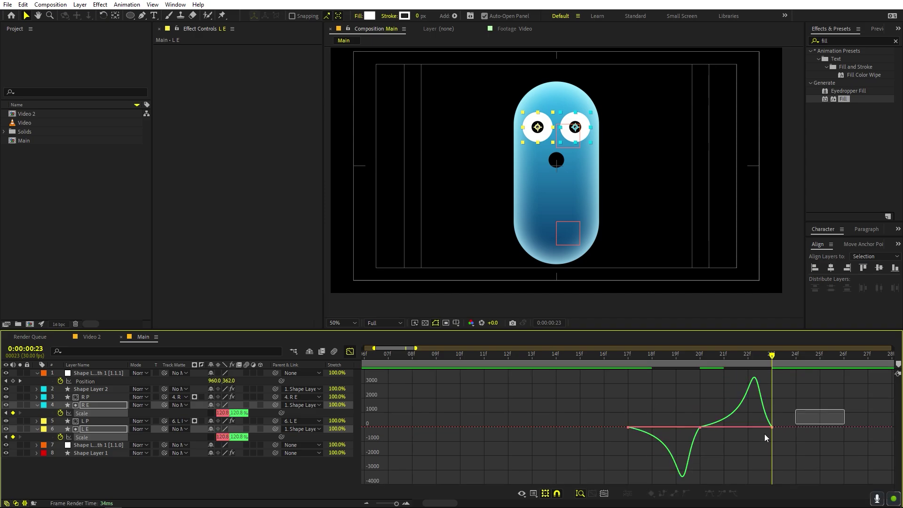
left_click_drag(760, 427, 747, 428)
- Preview the blink from just before its first Scale keyframe, and close the graph view
left_click(628, 358)
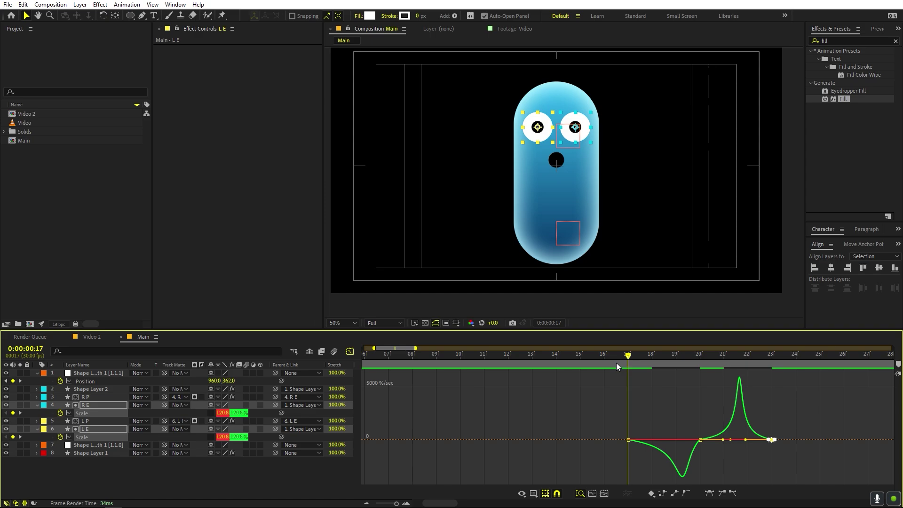
key("space")
left_click(581, 357)
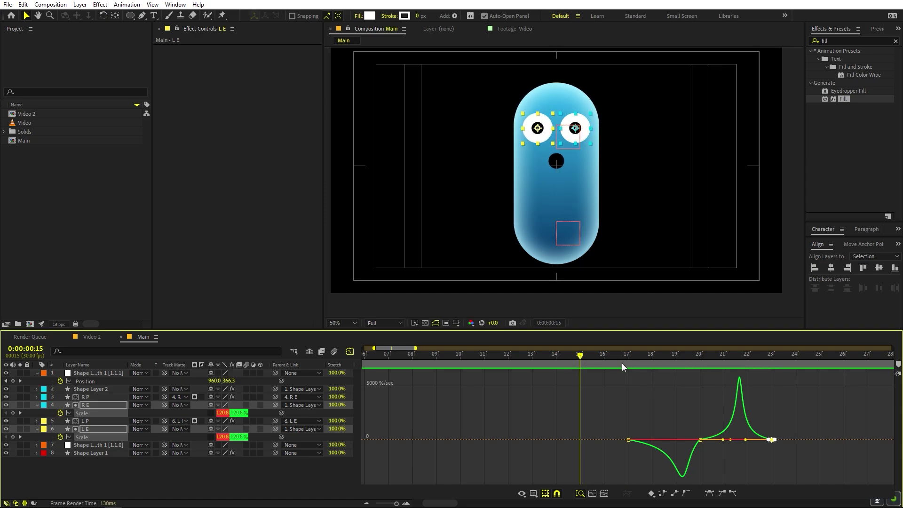
key("space")
key("space")
key("space")
left_click(350, 352)
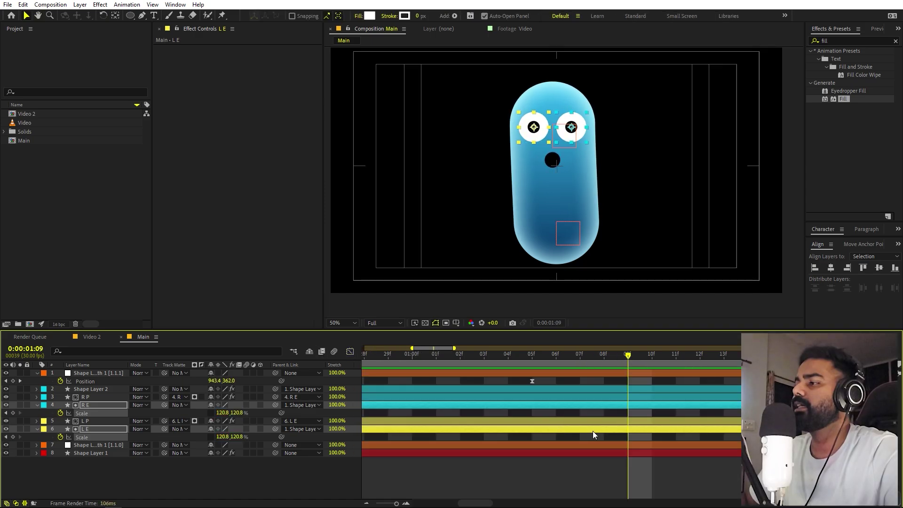
- Move both eyes' blink Scale keyframes to start at 00:10, and preview the blink during the rise
scroll(448, 436, "up", 1)
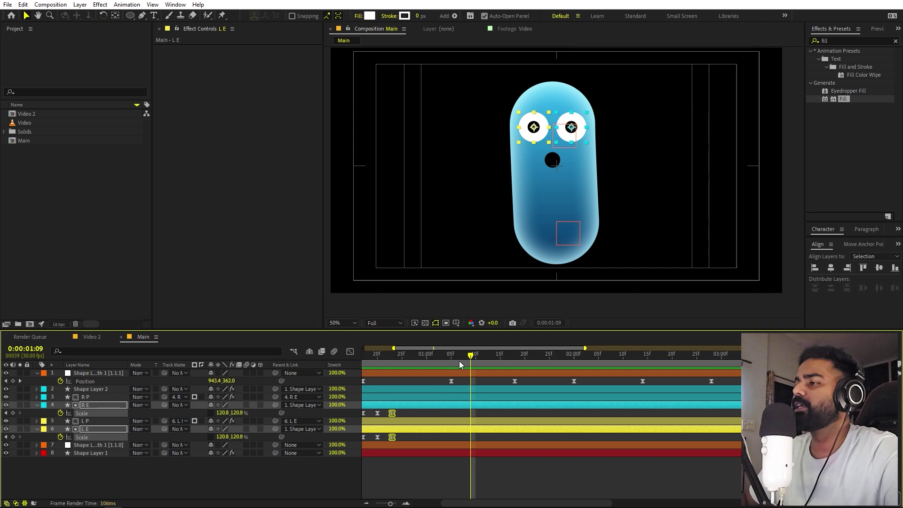
left_click_drag(459, 361, 361, 361)
left_click_drag(493, 414, 410, 436)
key("space")
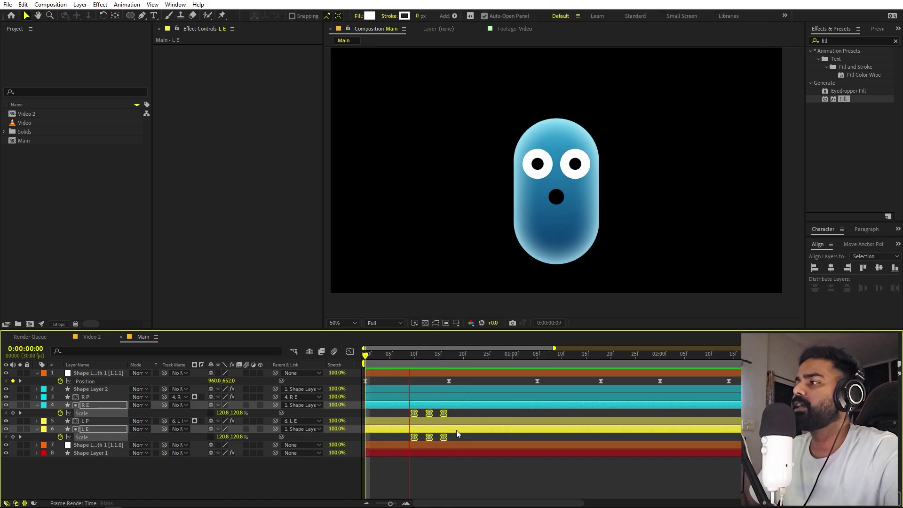
key("space")
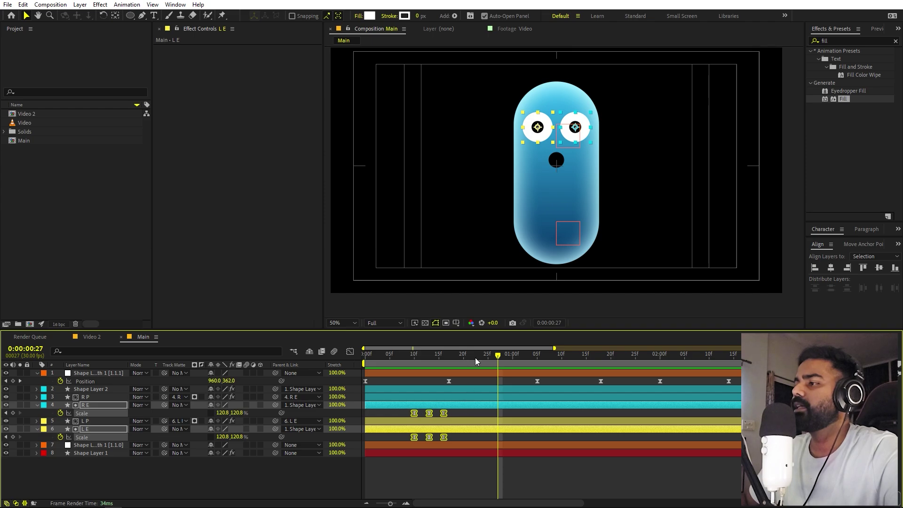
- Repeat the blink on both R E and L E with copied Scale keyframes starting at 01:01, and preview it
left_click_drag(475, 357, 519, 364)
left_click_drag(469, 412, 390, 413)
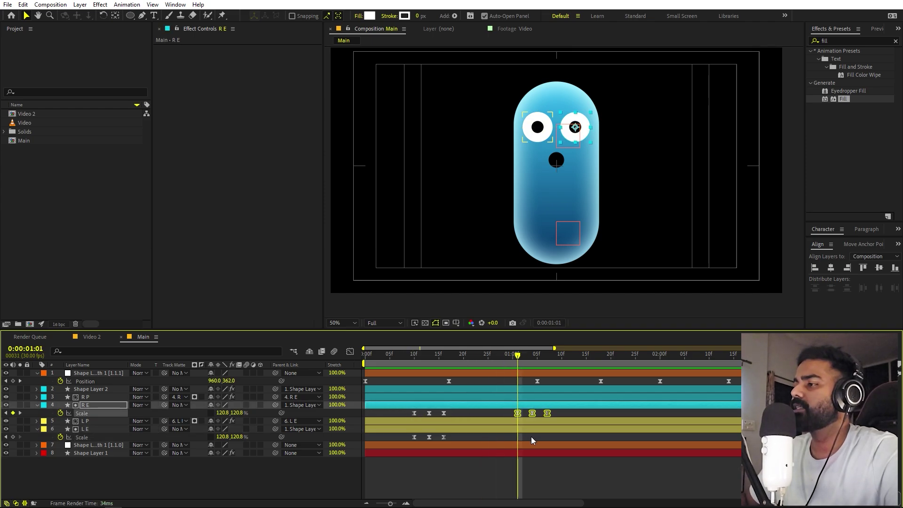
left_click_drag(468, 438, 391, 441)
key("ctrl+v")
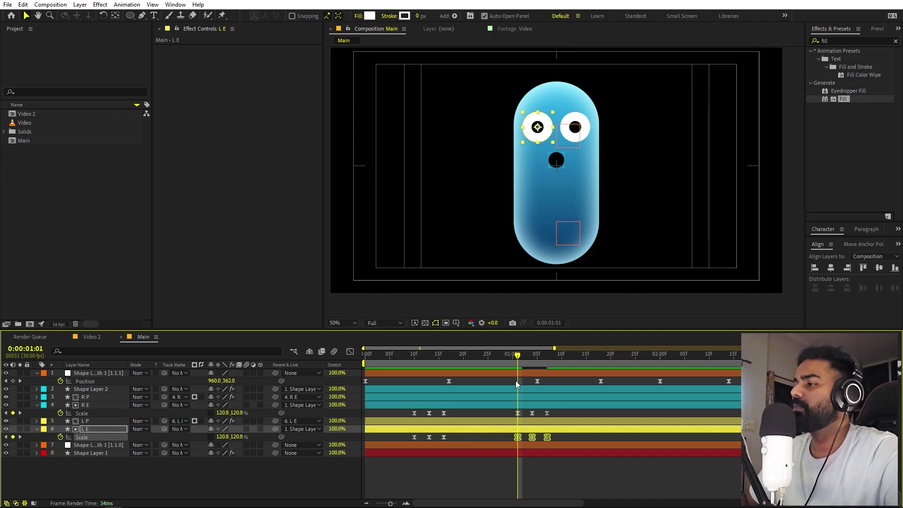
left_click(396, 356)
key("space")
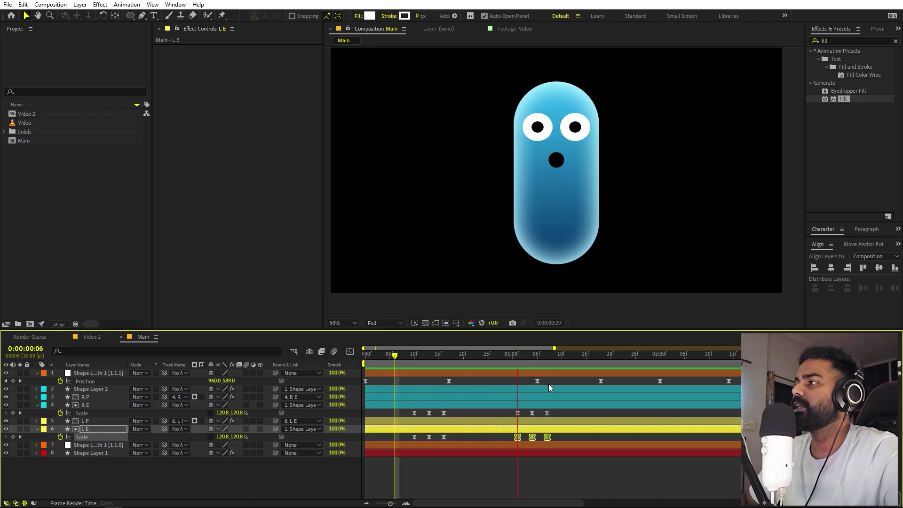
key("space")
- Paste a third set of blink Scale keyframes on R E and L E, and move both sets to start at 02:00
left_click(564, 382)
left_click_drag(567, 412, 490, 418)
key("ctrl+c")
key("ctrl+v")
left_click_drag(567, 440, 484, 439)
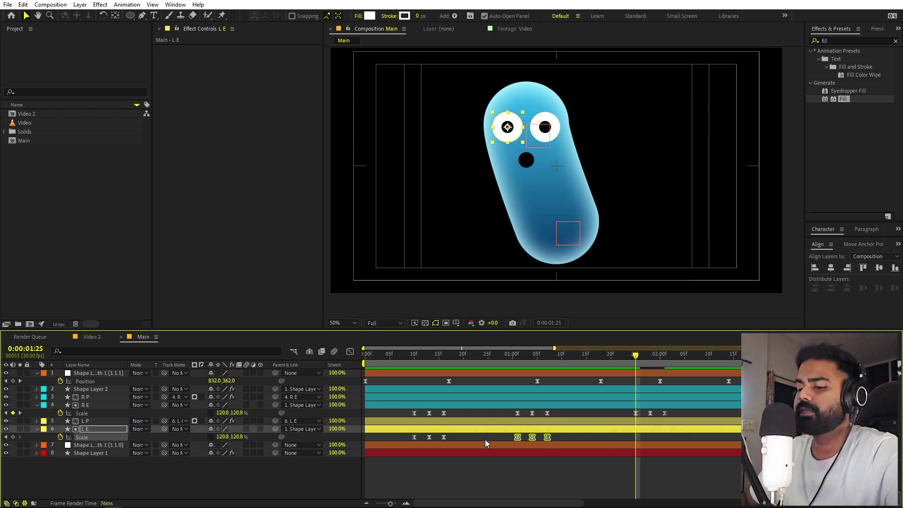
key("ctrl+c")
key("ctrl+v")
left_click_drag(685, 411, 659, 434)
left_click(592, 383)
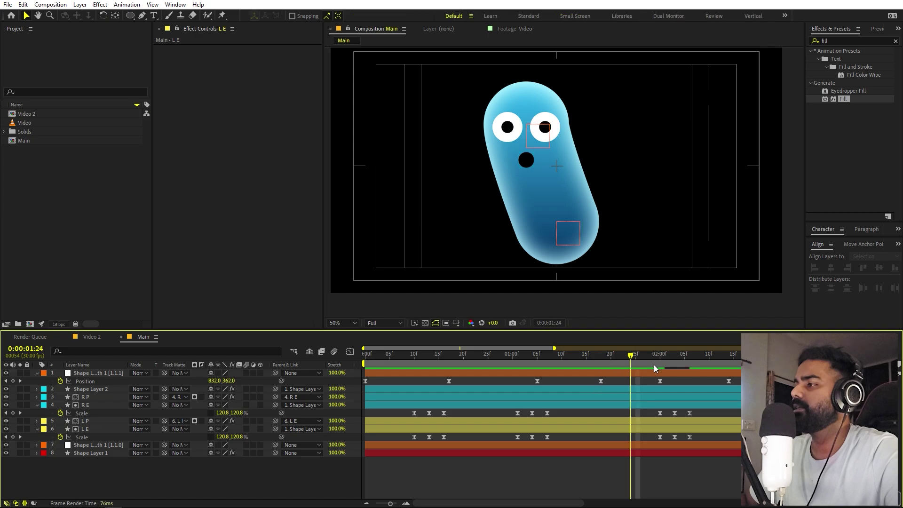
- Preview the three blinks from the beginning of the composition
left_click(700, 368)
key("Home")
key("space")
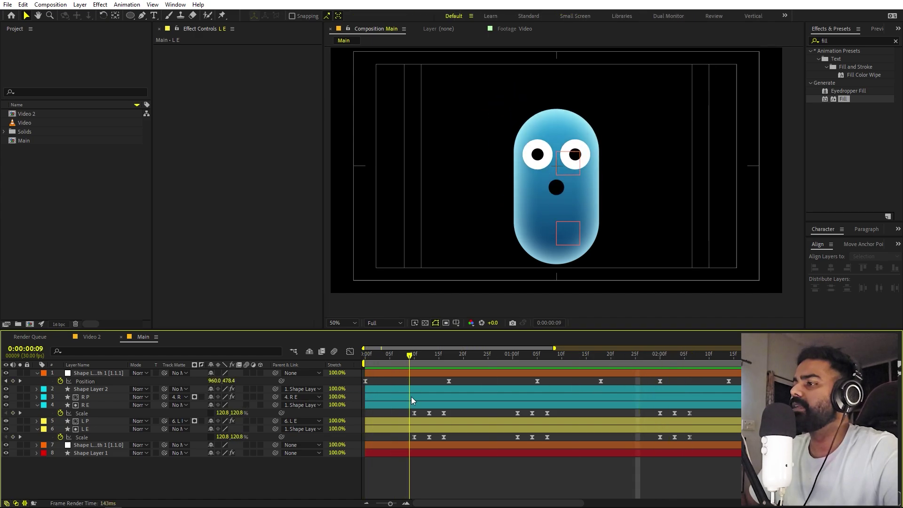
key("space")
- Add starting Position keyframes to both eye layers, R E and L E, and place them at 00:17
left_click(93, 428)
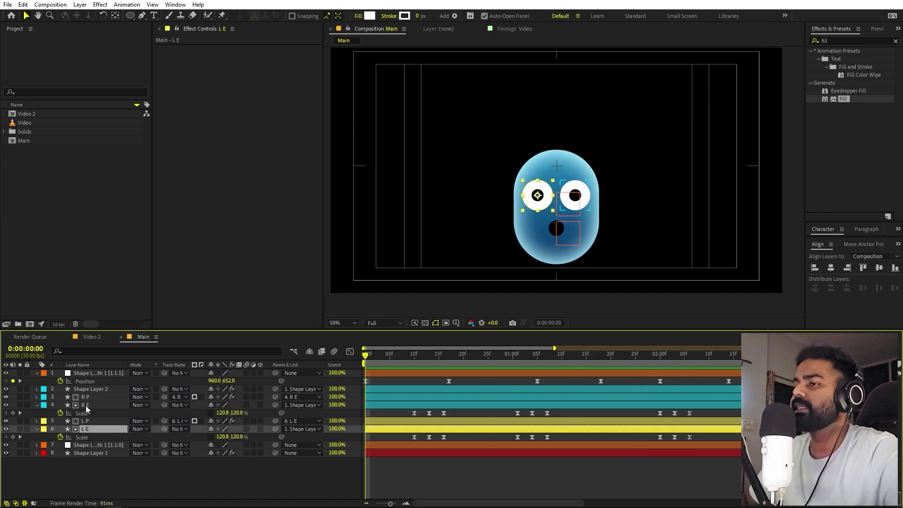
left_click(85, 405, "ctrl")
key("p")
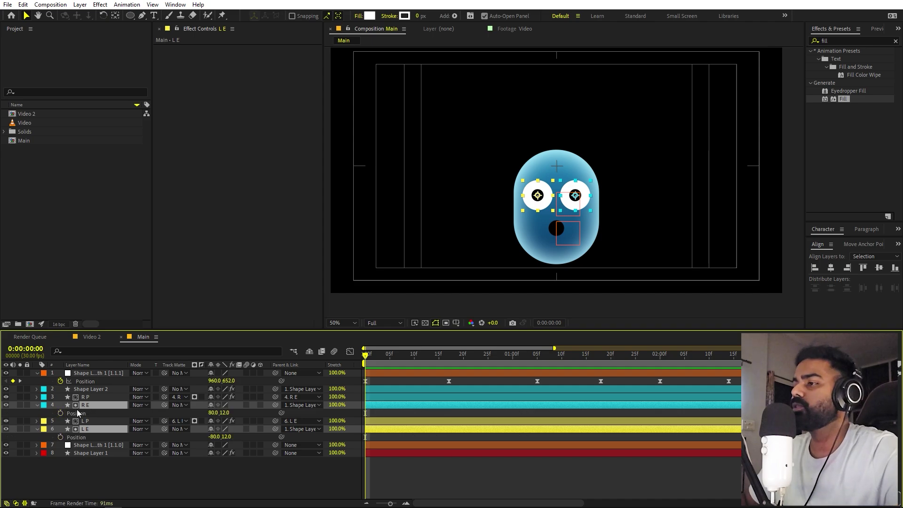
left_click(61, 414)
left_click_drag(402, 363, 450, 363)
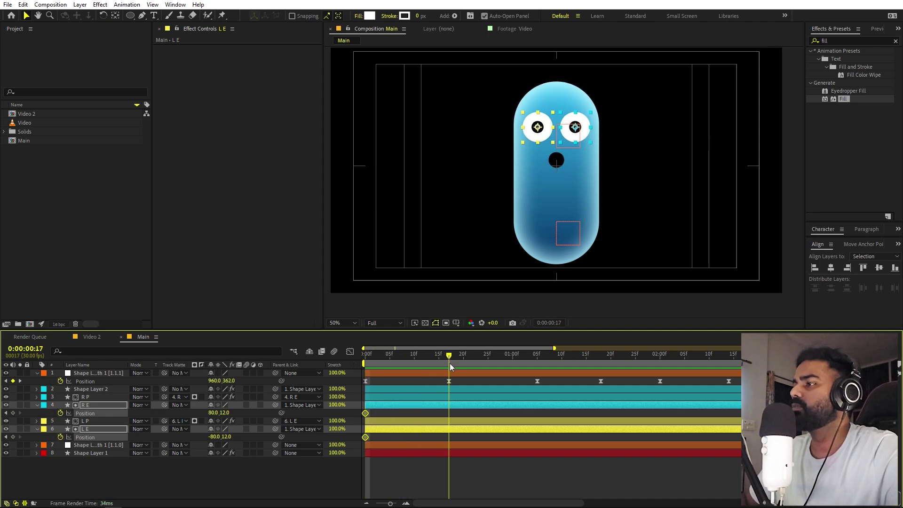
left_click_drag(365, 414, 389, 414)
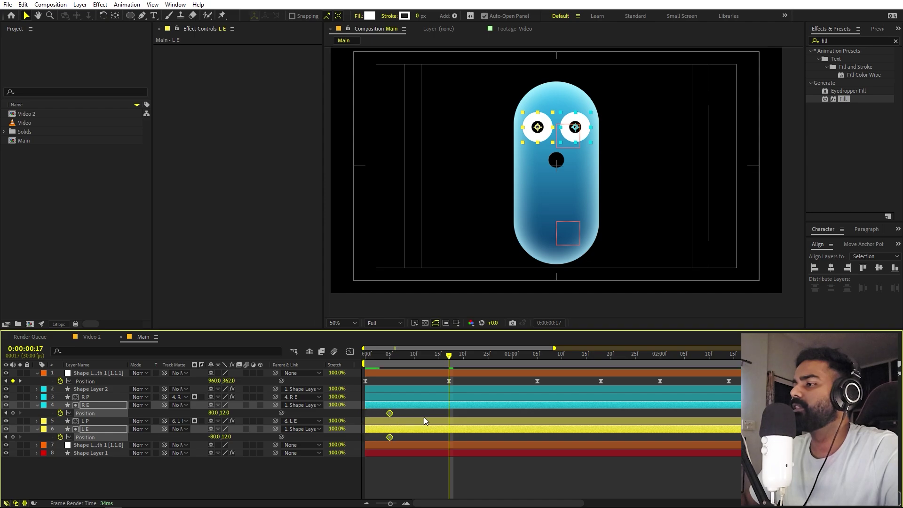
- At 01:18, shift both eyes left with the lean, to Position 47, 12 for R E and -113, 12 for L E
left_click_drag(456, 359, 601, 371)
scroll(533, 148, "down", 1)
left_click_drag(532, 148, 522, 198)
scroll(536, 194, "up", 1)
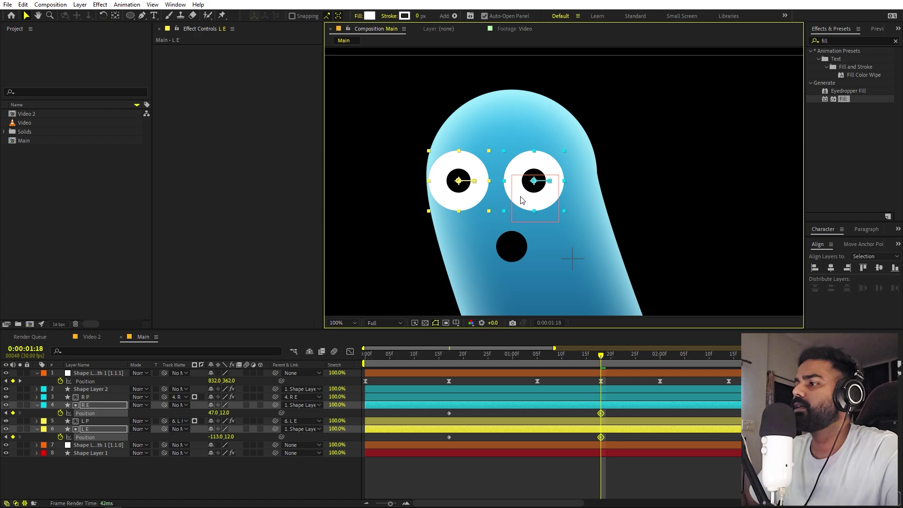
- Keyframe the Position of pupils R P and L P at 00:17, and shift both left to -84.5, -56 at 01:18
left_click(87, 398)
left_click(90, 419, "ctrl")
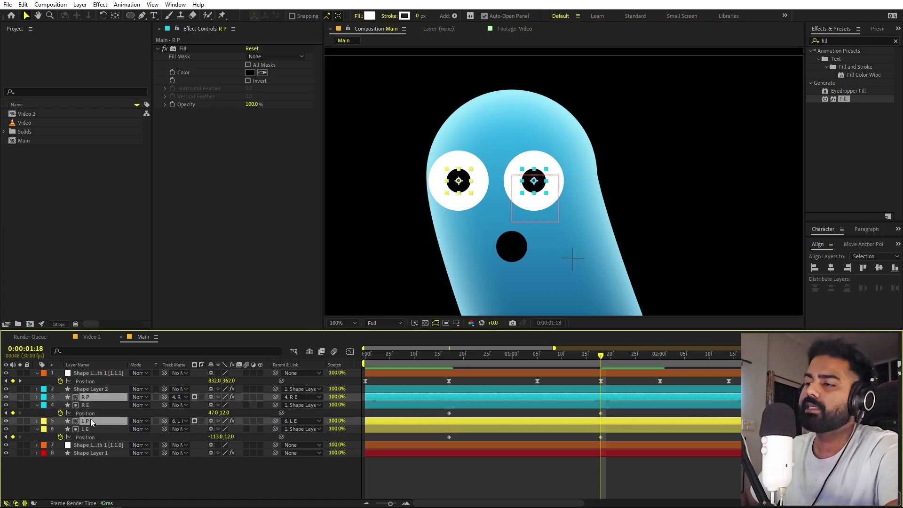
key("p")
left_click(63, 405)
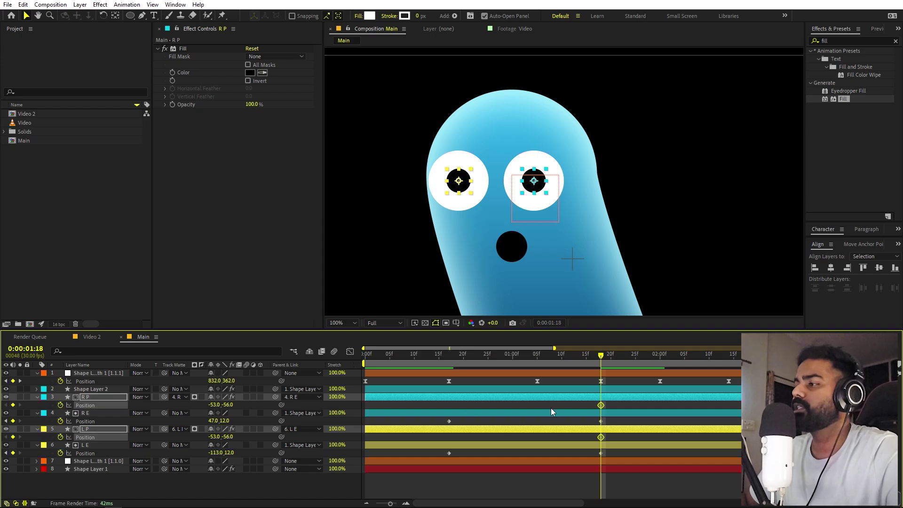
left_click_drag(601, 406, 444, 420)
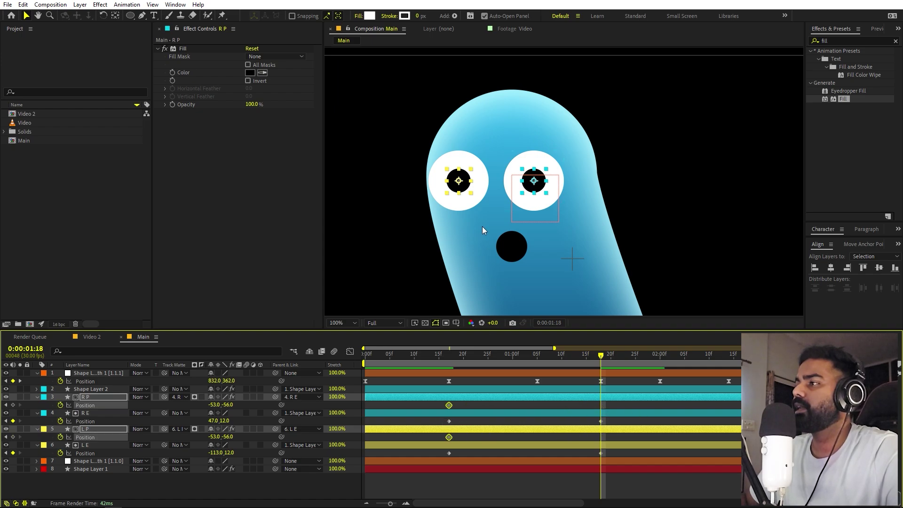
left_click_drag(464, 189, 446, 190)
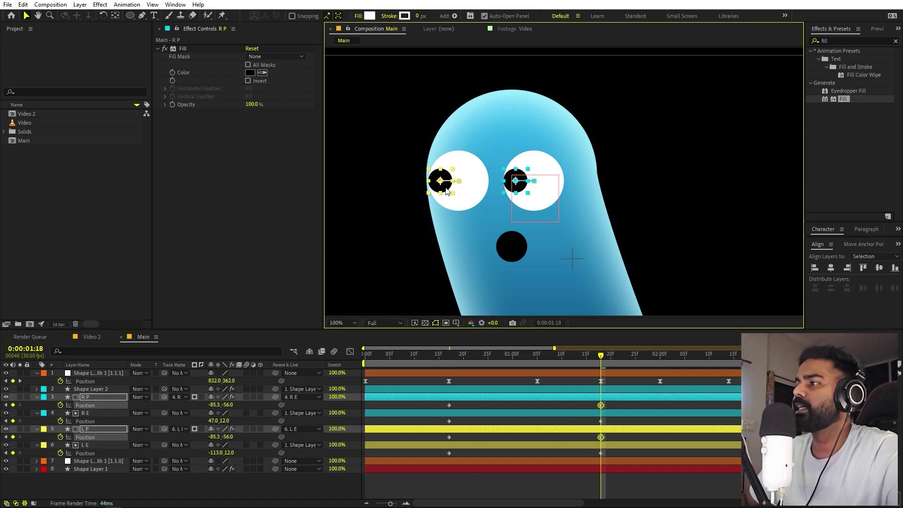
left_click_drag(429, 361, 600, 374)
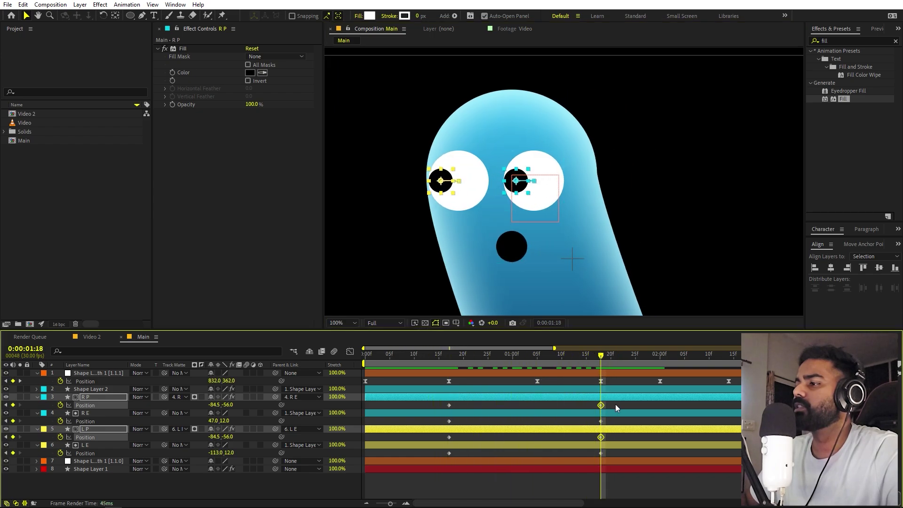
- Apply Easy Ease to all eye and pupil Position keyframes, lengthen their ease handles in the speed graph, and preview the motion
left_click_drag(616, 406, 434, 459)
key("F9")
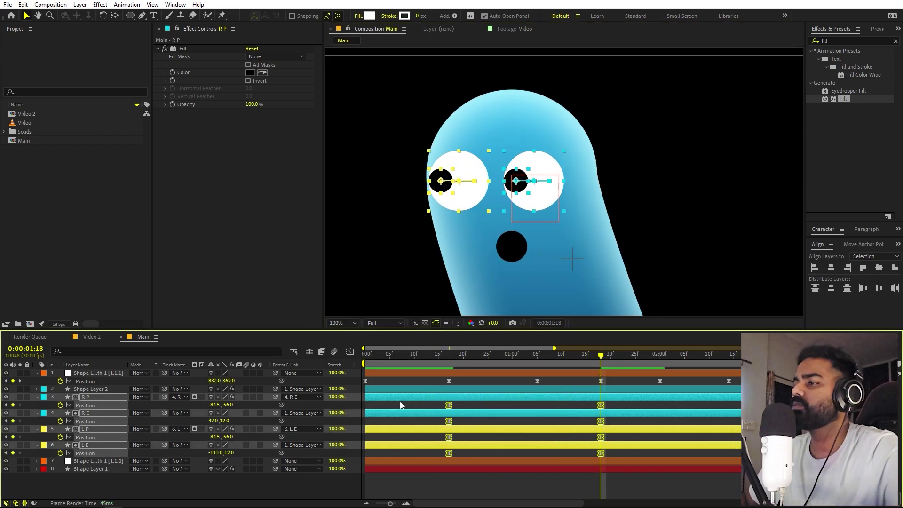
left_click(350, 351)
left_click_drag(676, 417, 498, 473)
left_click_drag(664, 459, 546, 476)
left_click(413, 357)
key("space")
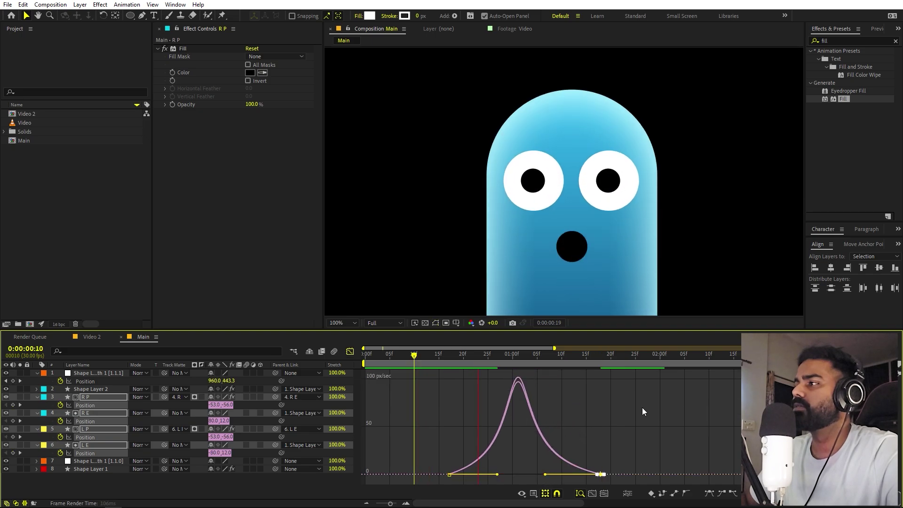
left_click(349, 352)
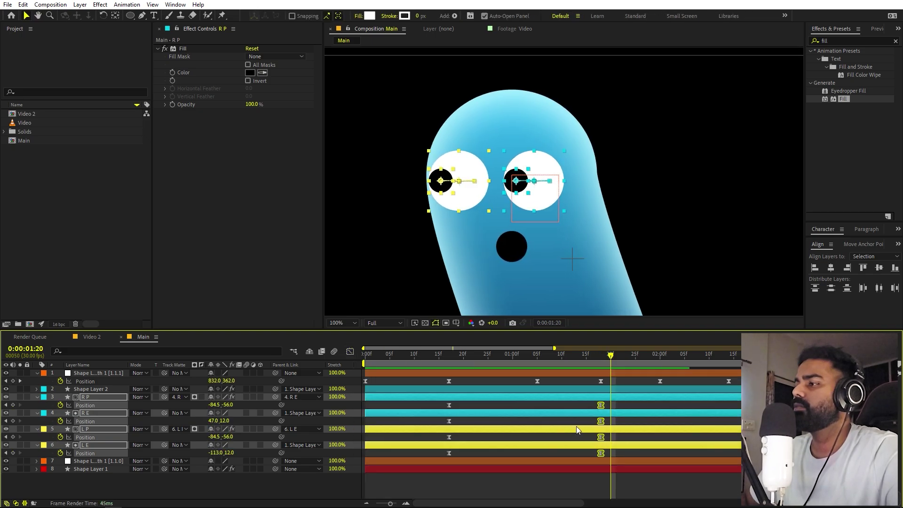
- Move the first Position keyframes of both eyes and pupils to 01:00, preview the glance, and clear the selection
left_click_drag(470, 404, 523, 453)
key("space")
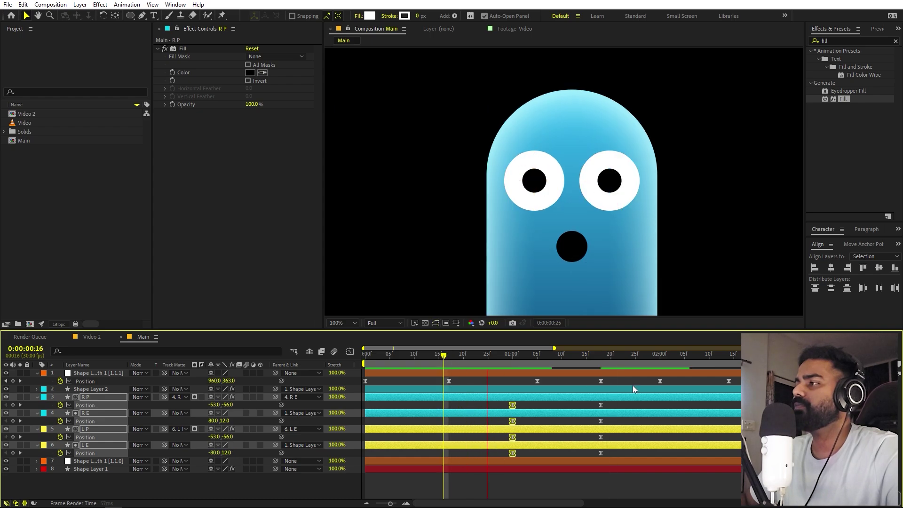
key("semicolon")
key("shift+slash")
key("space")
key("F2")
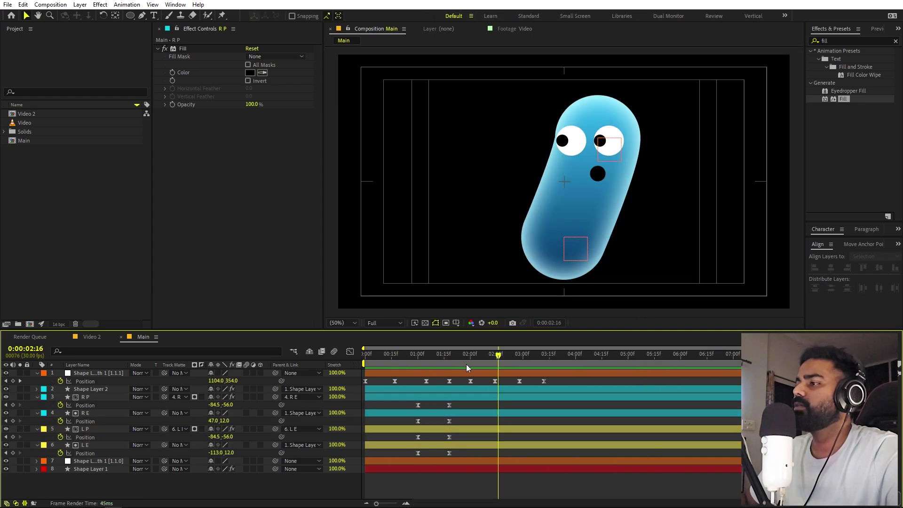
- Copy the 01:18 Position keyframes of R P, R E, L P and L E to 02:00 to hold the left glance
left_click(460, 362)
left_click_drag(459, 363, 471, 362)
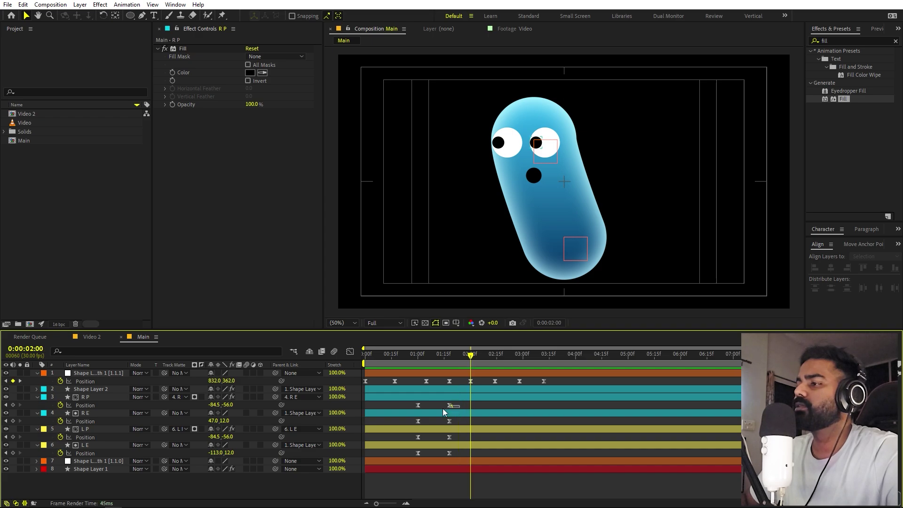
left_click_drag(444, 408, 444, 423)
key("ctrl+c")
key("ctrl+v")
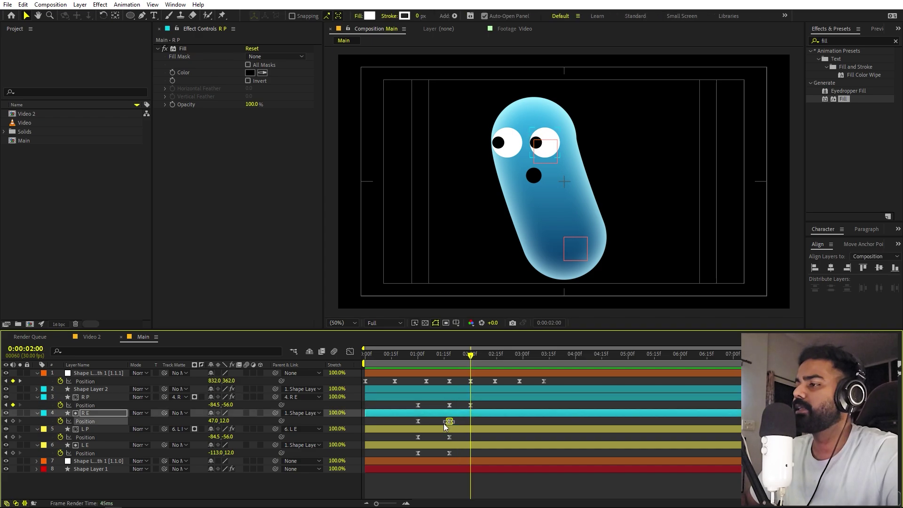
left_click(447, 437)
key("ctrl+v")
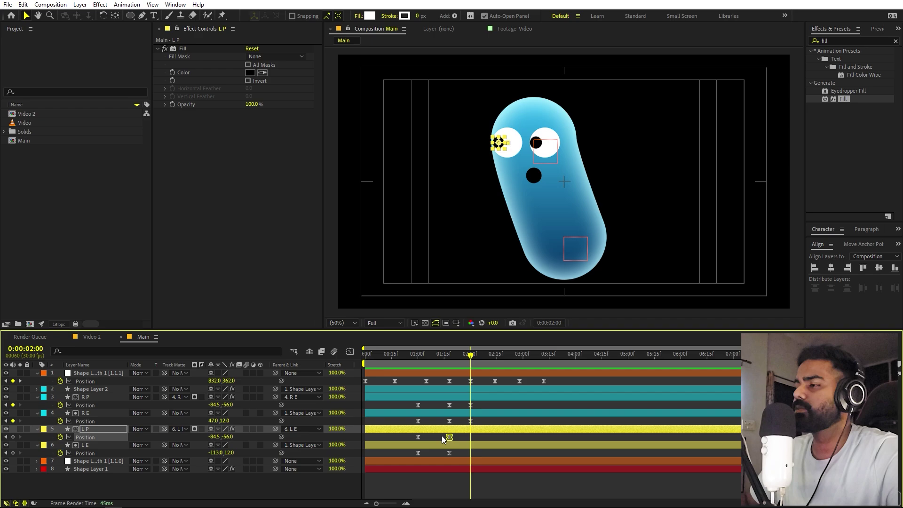
left_click(453, 452)
- At 02:14, shift both eyes right with the lean, to Position 111, 12 for R E and -49, 12 for L E
left_click_drag(474, 361, 500, 366)
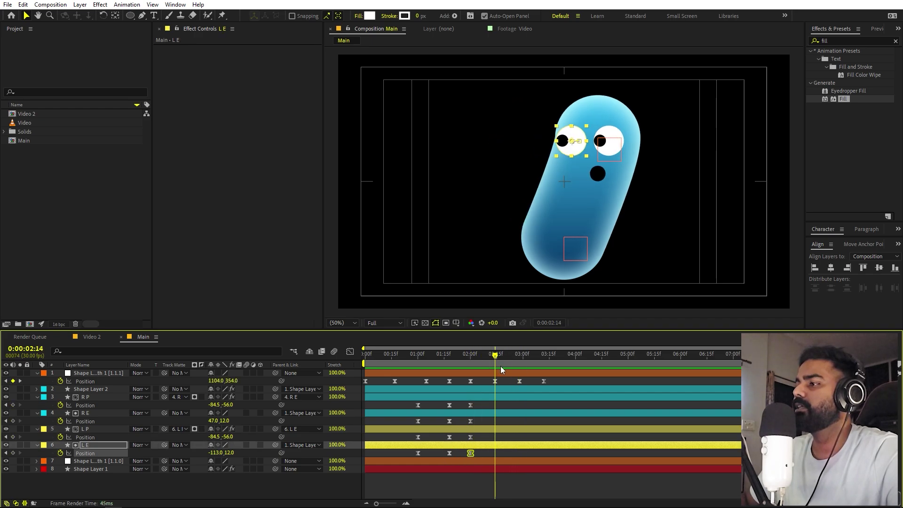
left_click(91, 446)
left_click(95, 413, "ctrl")
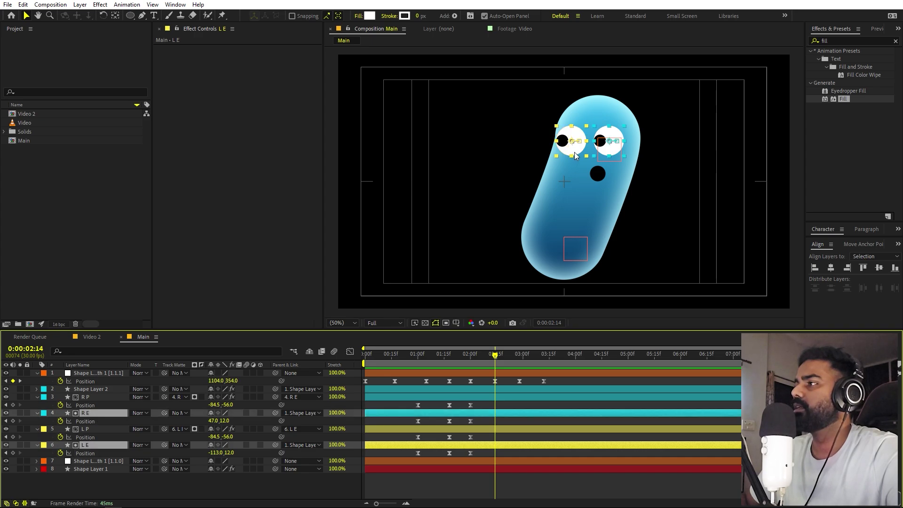
left_click_drag(575, 155, 590, 157)
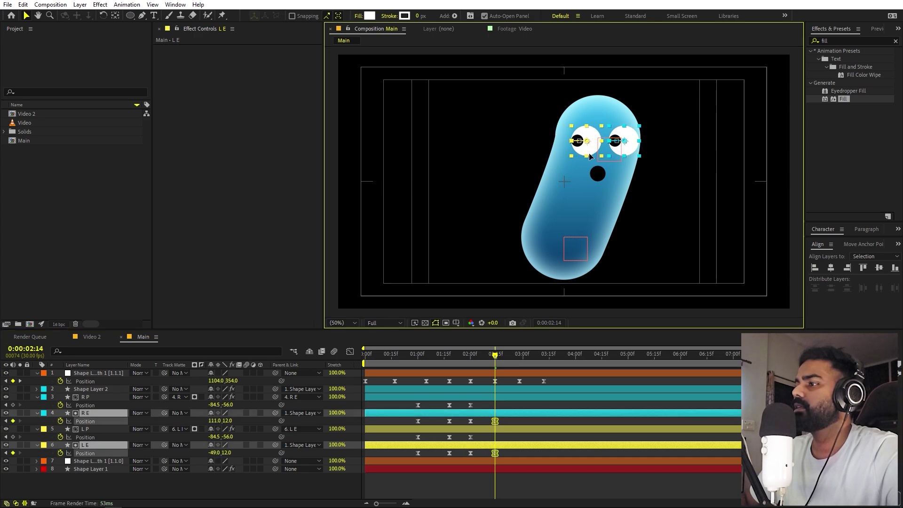
- At 02:14, move both pupils up and right inside the eyes to Position -23.2, -82.5, and preview the glance
left_click(499, 397)
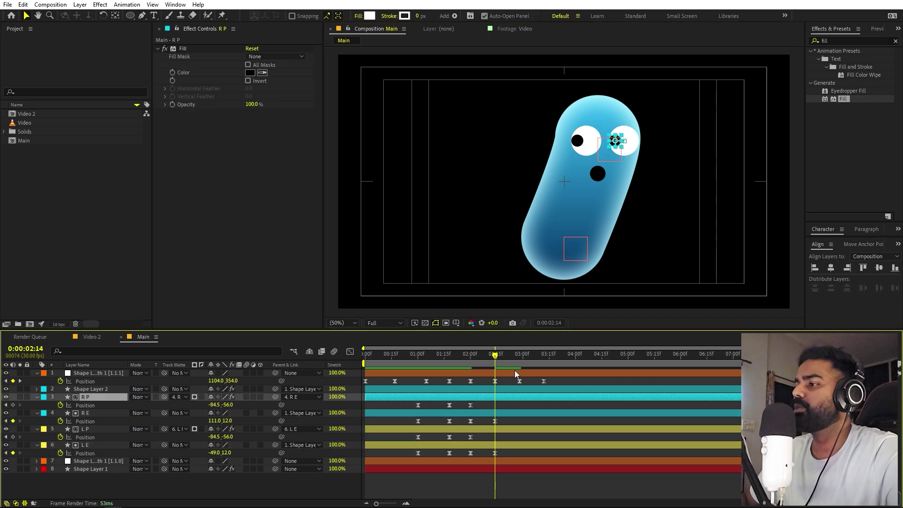
left_click(508, 429, "ctrl")
left_click(579, 144)
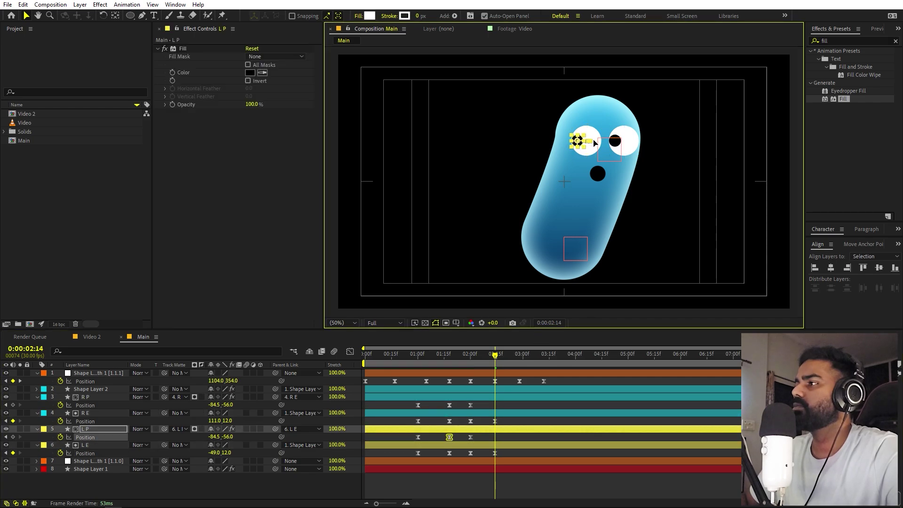
key("ctrl+z")
scroll(612, 153, "up", 1)
left_click_drag(611, 153, 502, 214)
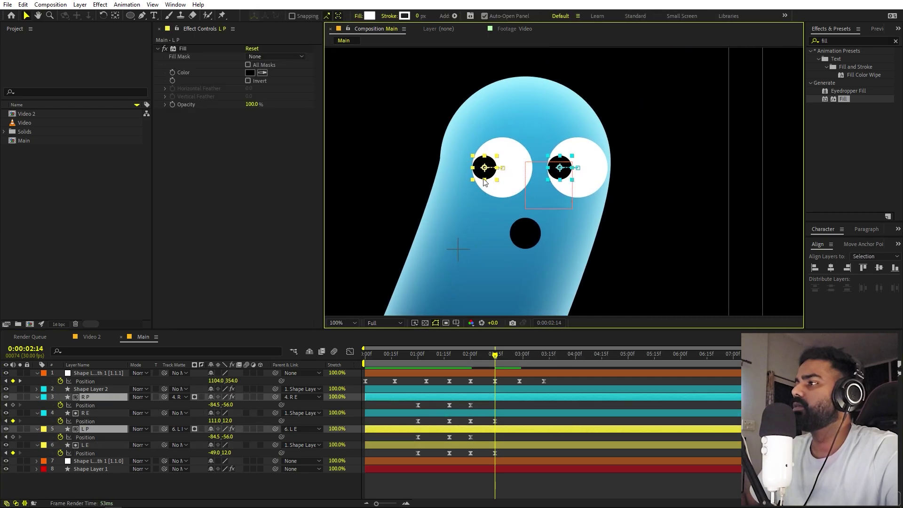
left_click_drag(485, 177, 519, 163)
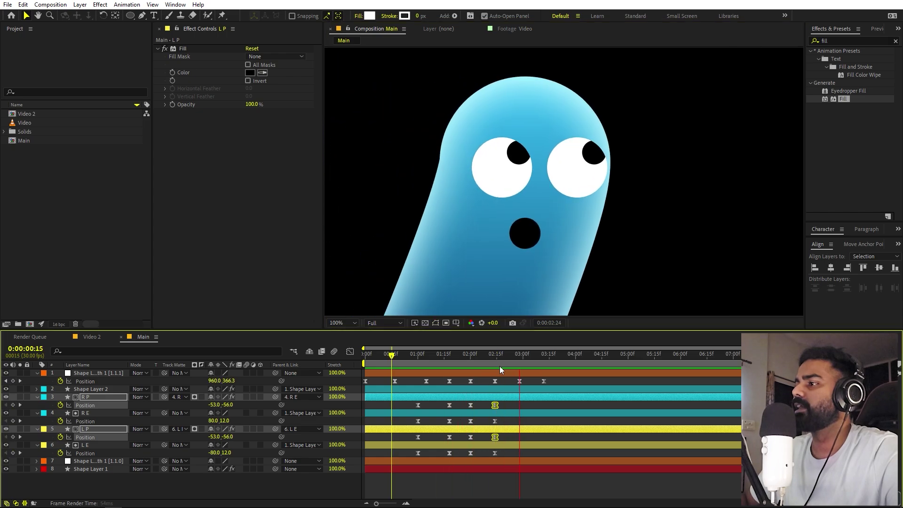
key("space")
- Hold the right glance at 02:28, and copy the 01:00 Position keyframes of R P, R E, L P and L E to 03:12
left_click_drag(493, 358, 510, 359)
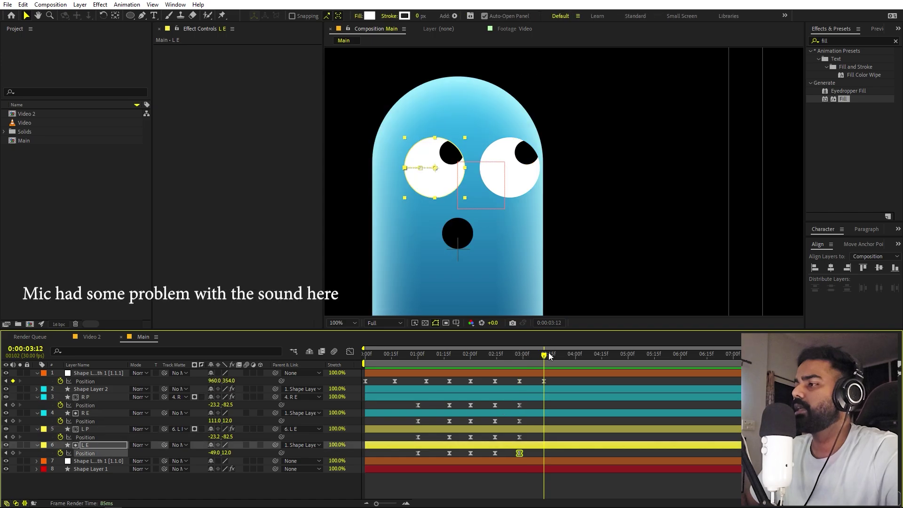
left_click_drag(427, 405, 405, 407)
key("ctrl+c")
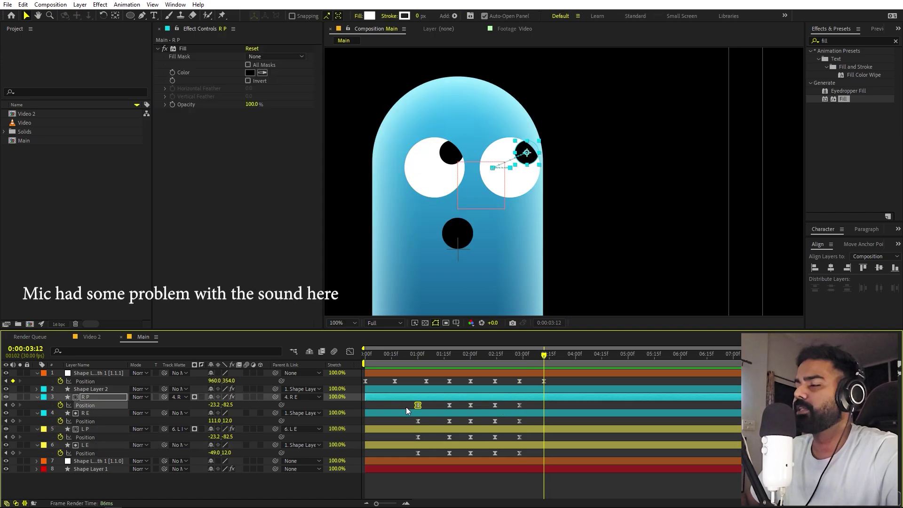
key("ctrl+v")
left_click(408, 421)
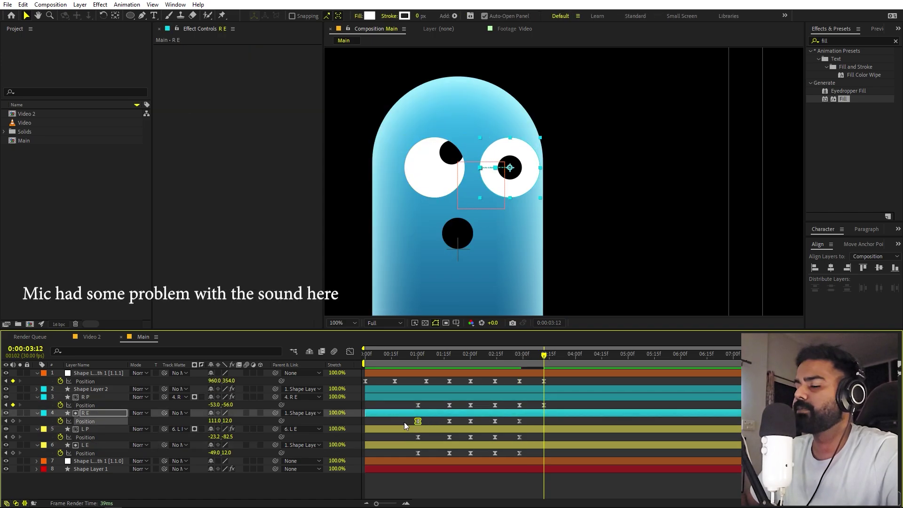
key("ctrl+v")
left_click(412, 438)
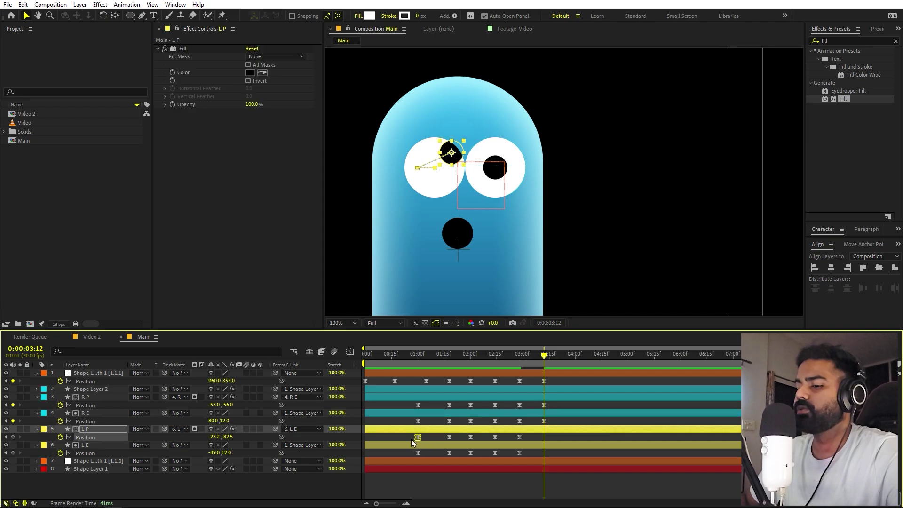
key("ctrl+v")
left_click_drag(426, 451, 410, 452)
key("ctrl+c")
key("ctrl+v")
- At 01:00, start Position and Scale keyframes on the Shape Layer 2 mouth and set its Scale to 39%
left_click(395, 354)
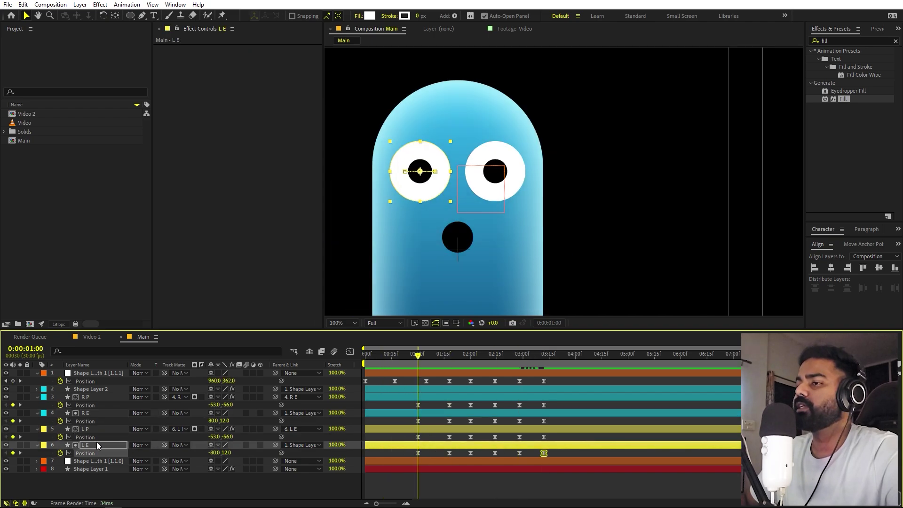
left_click(105, 389)
key("s")
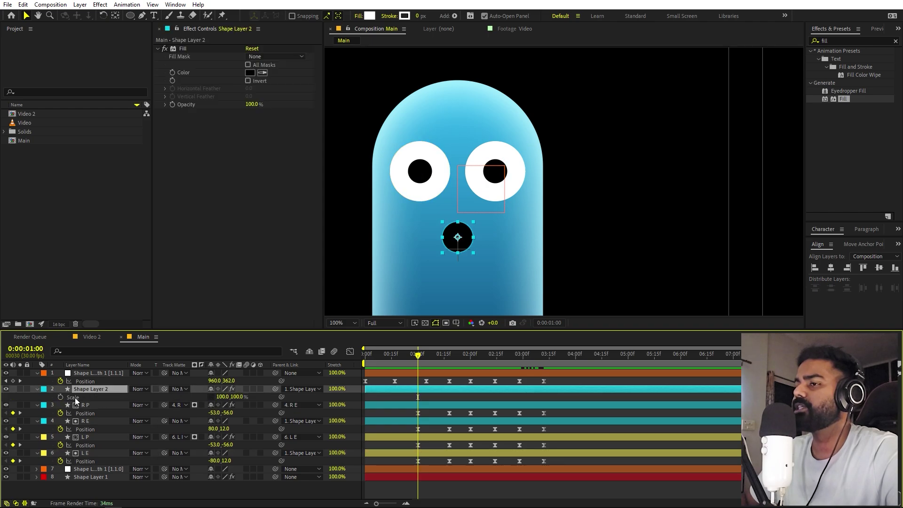
left_click(61, 397)
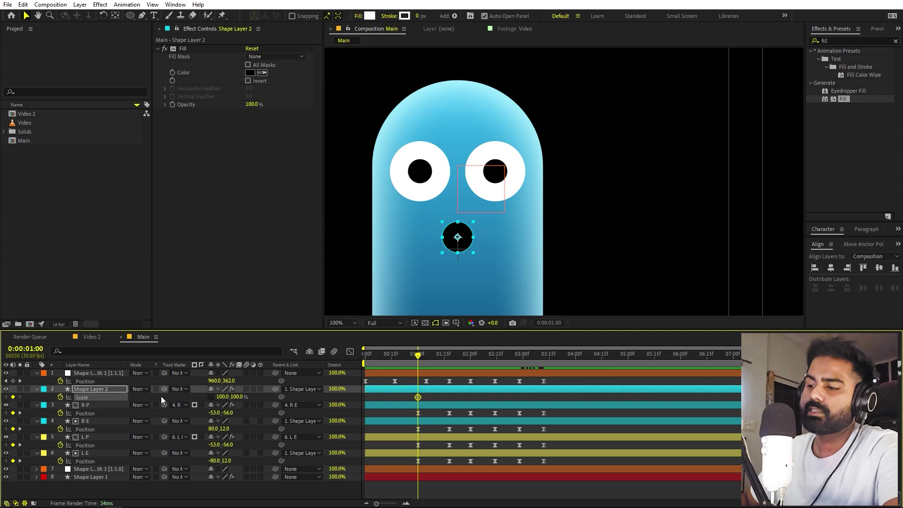
key("ctrl+z")
left_click(61, 397)
key("s")
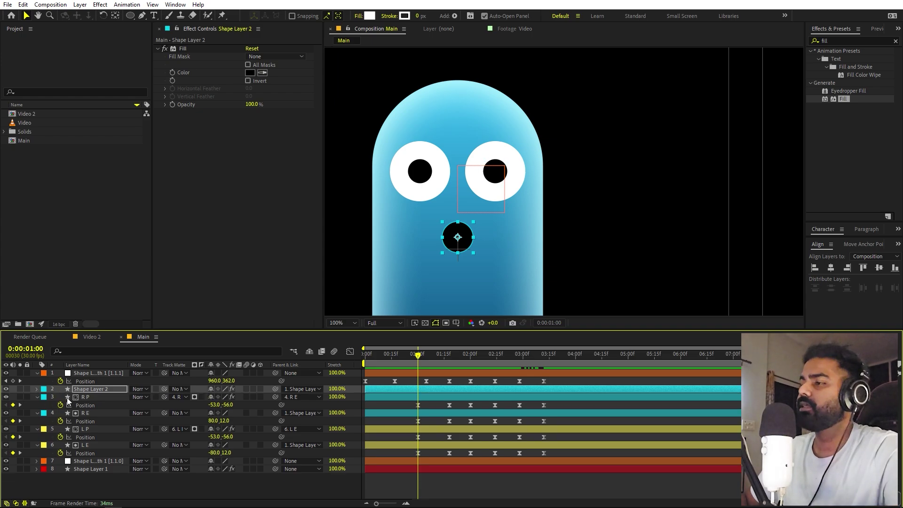
key("u")
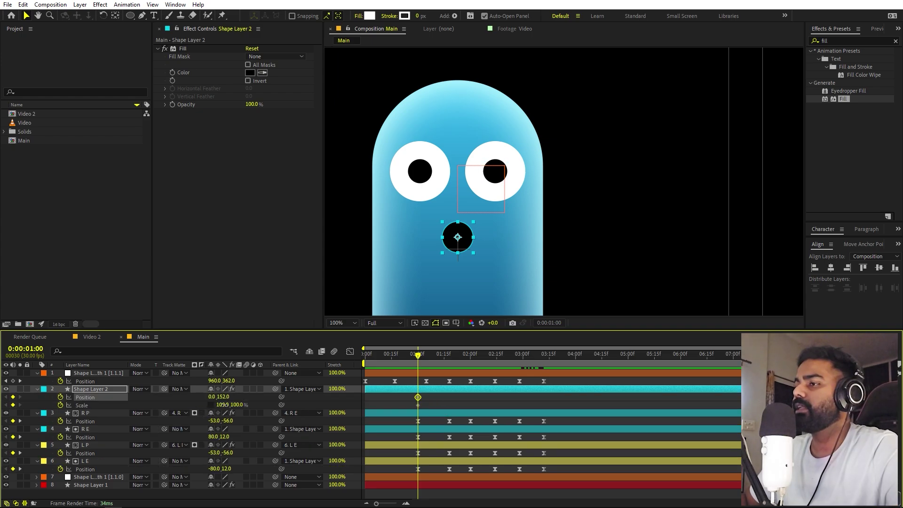
type("39")
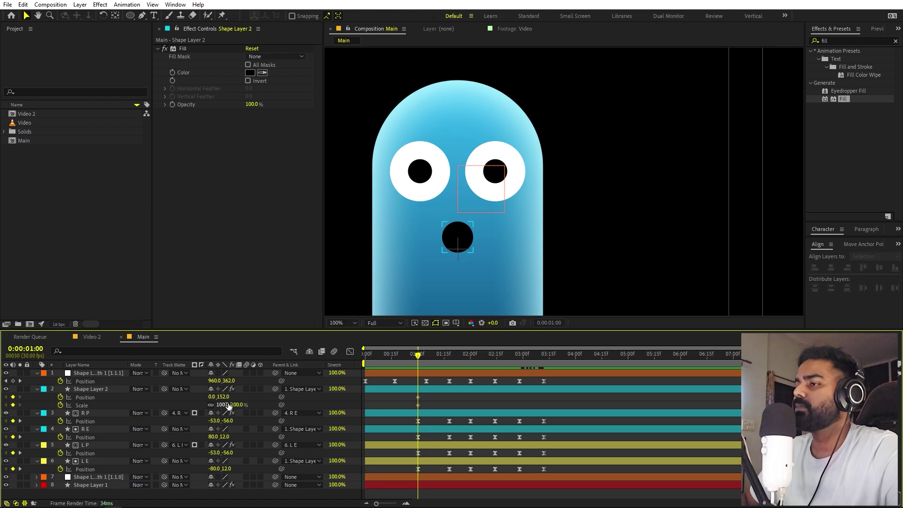
key("Return")
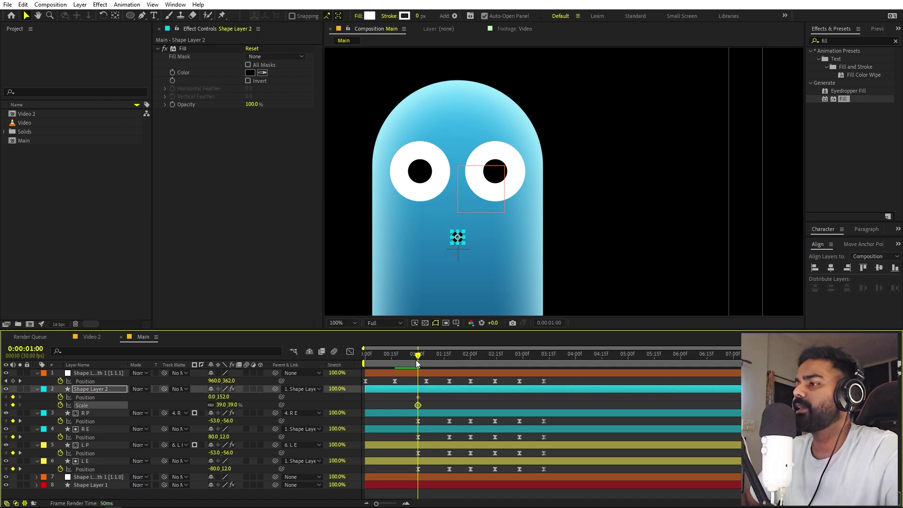
- At 01:18, set the mouth to Scale 151% and Position -59, 147, and copy both keyframes to 02:00
left_click_drag(416, 360, 456, 363)
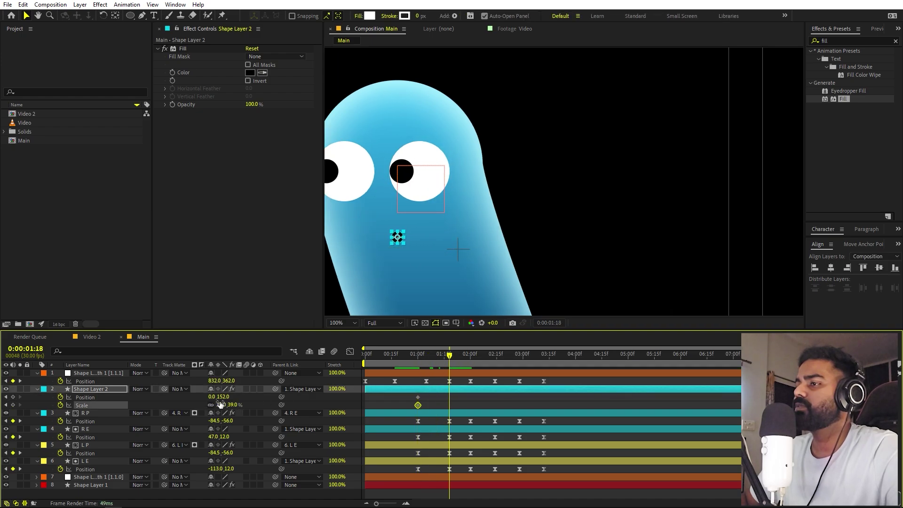
left_click_drag(230, 406, 366, 243)
left_click(470, 359)
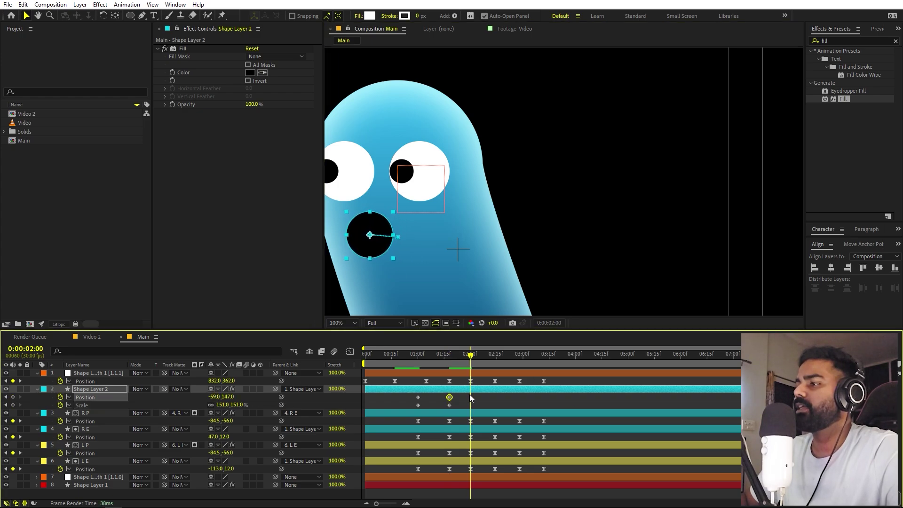
left_click_drag(471, 398, 446, 407)
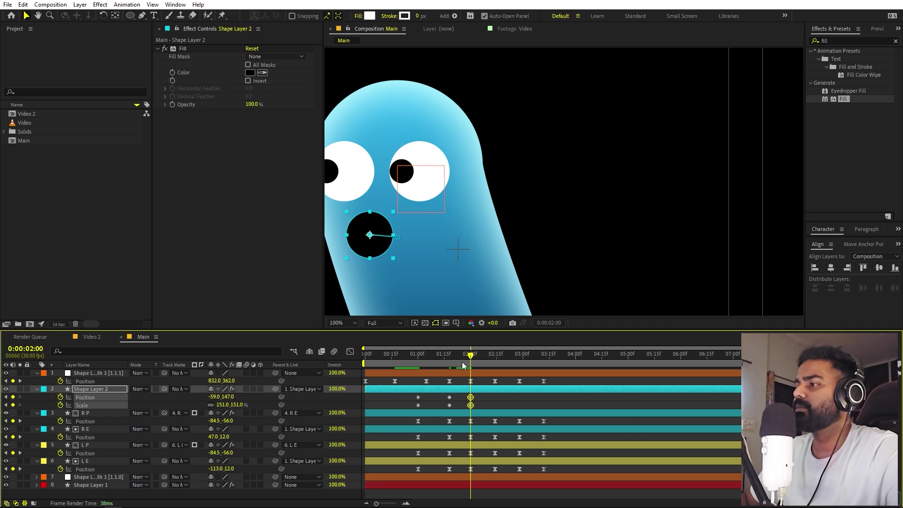
- At 02:14, set the mouth to Position 72, 132 and Scale 66.8%, and copy both keyframes to 02:28
left_click_drag(463, 363, 496, 357)
left_click_drag(504, 245, 565, 248)
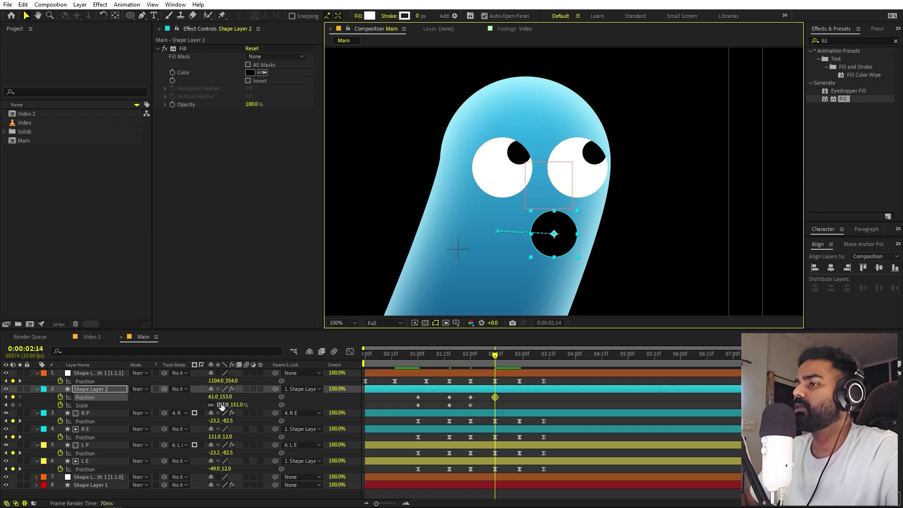
left_click_drag(222, 407, 182, 407)
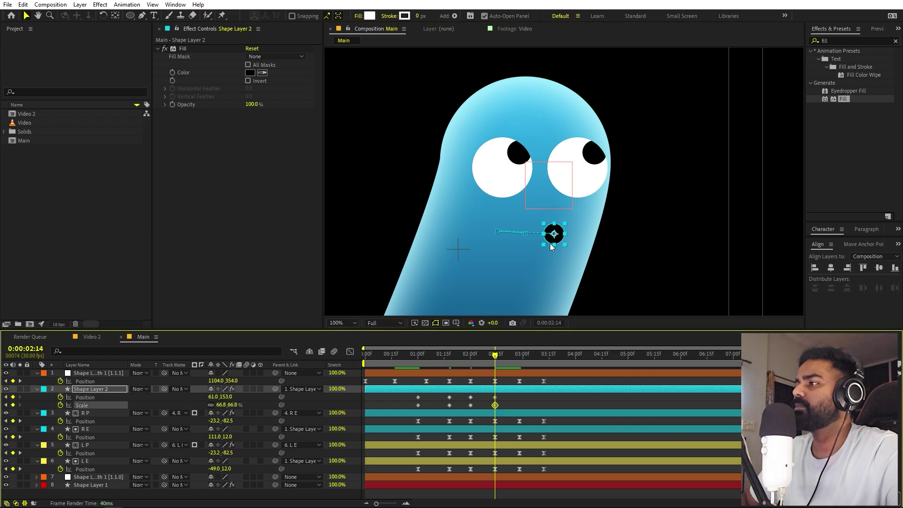
left_click_drag(552, 248, 557, 238)
key("k")
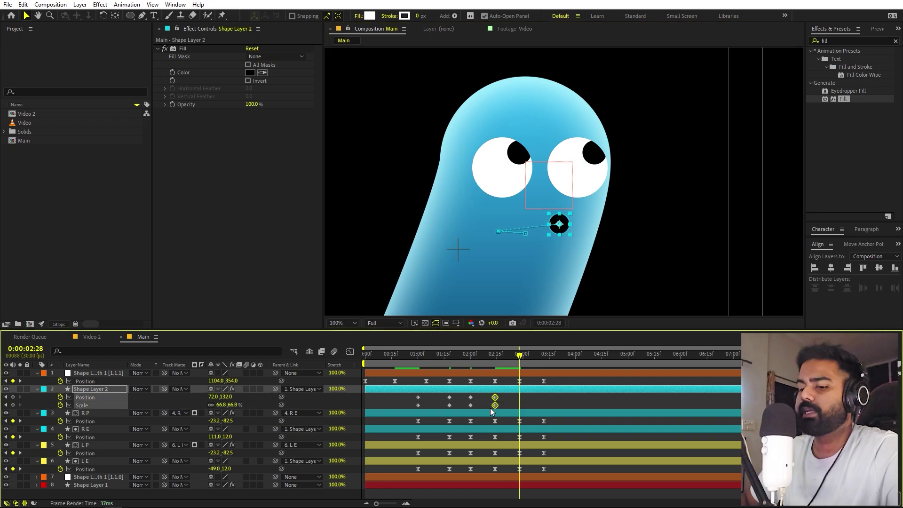
key("ctrl+c")
key("ctrl+v")
- Copy the mouth's 01:00 Position and Scale keyframes to 03:12 to return it to the centre
left_click_drag(522, 359, 544, 365)
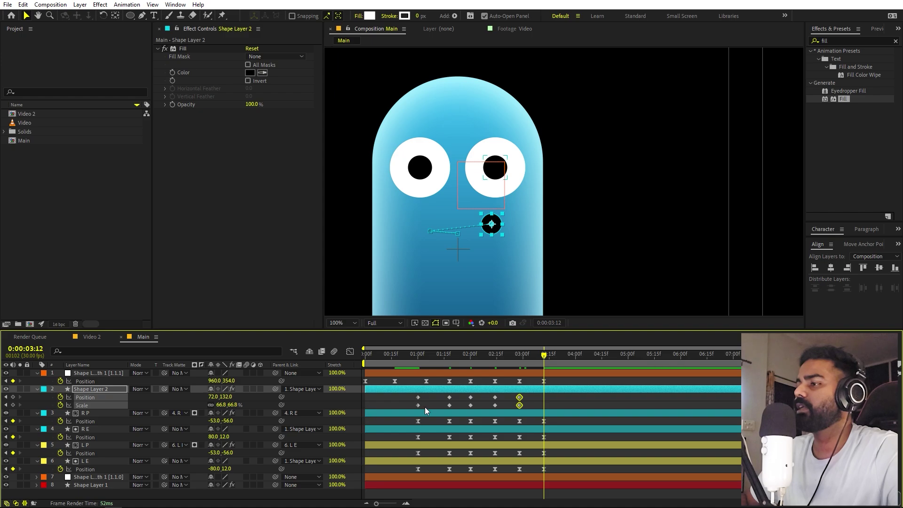
left_click_drag(426, 394, 408, 408)
key("ctrl+c")
key("ctrl+v")
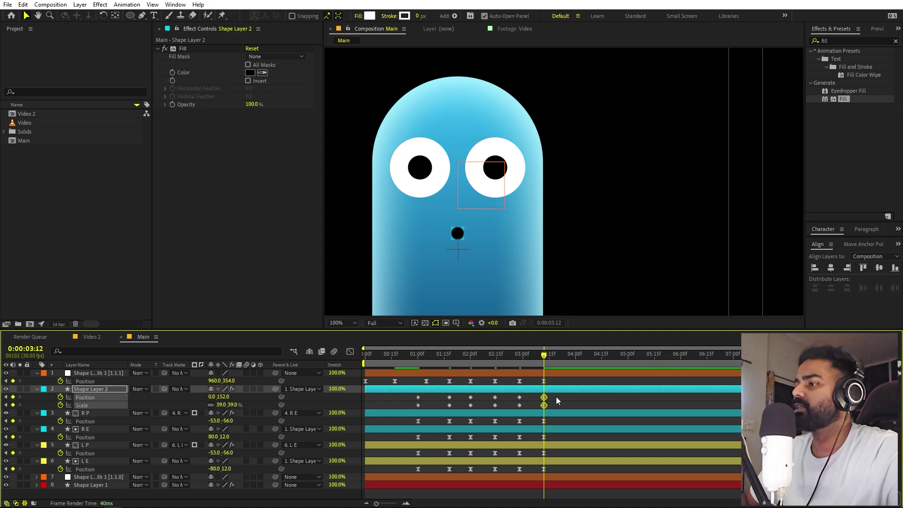
- Apply Easy Ease to all mouth keyframes, sharpen their speed curves in the Graph Editor, and preview the animation
left_click_drag(556, 397, 374, 409)
key("F9")
left_click(350, 352)
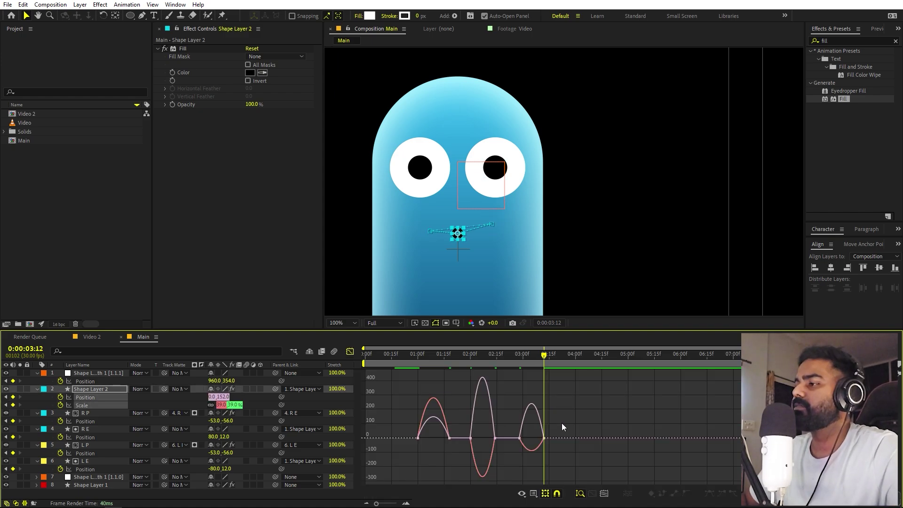
left_click_drag(668, 423, 373, 458)
left_click_drag(444, 438, 437, 438)
left_click(404, 355)
key("space")
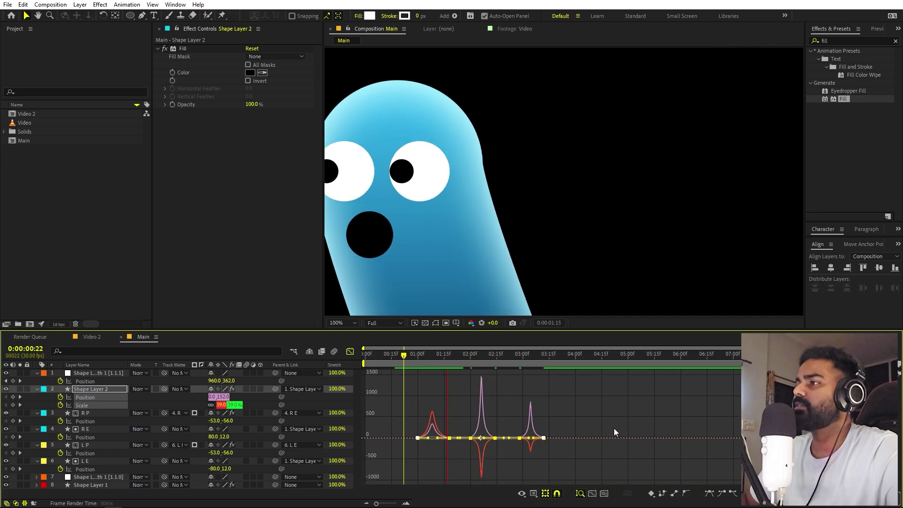
scroll(566, 184, "down", 2)
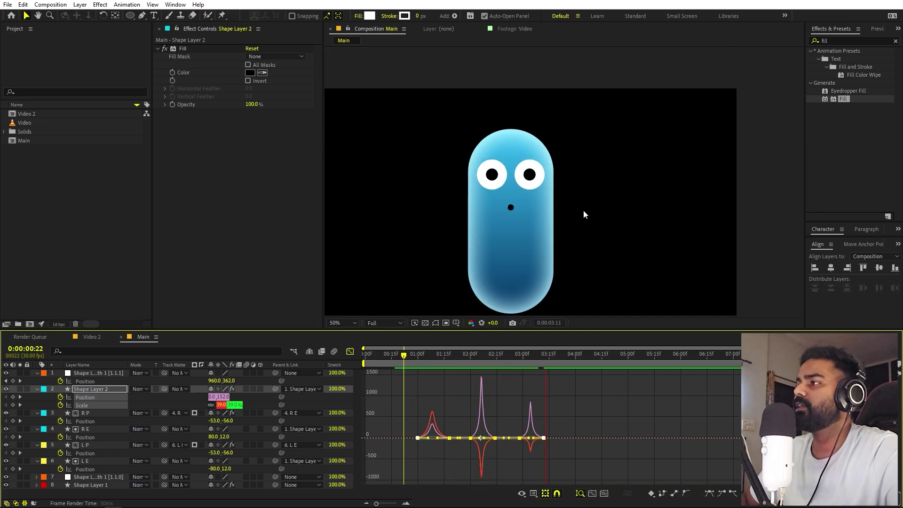
key("space")
left_click(350, 352)
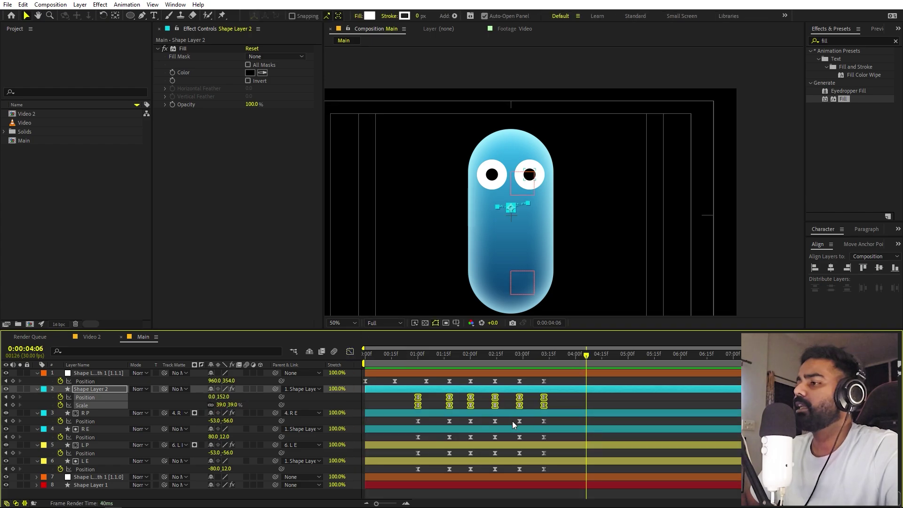
left_click_drag(408, 356, 654, 396)
left_click(654, 397)
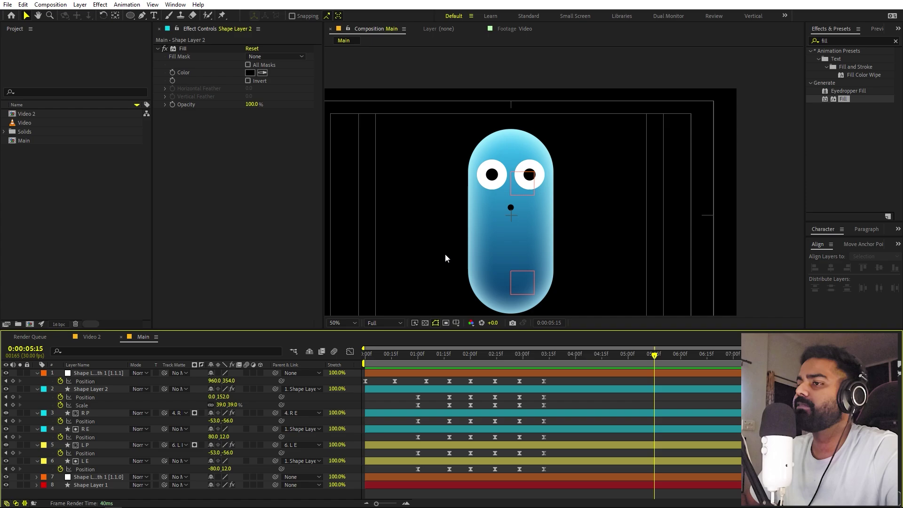
- In the Video 2 composition, open the Video layer for rotoscoping with the Roto Brush tool
left_click(89, 337)
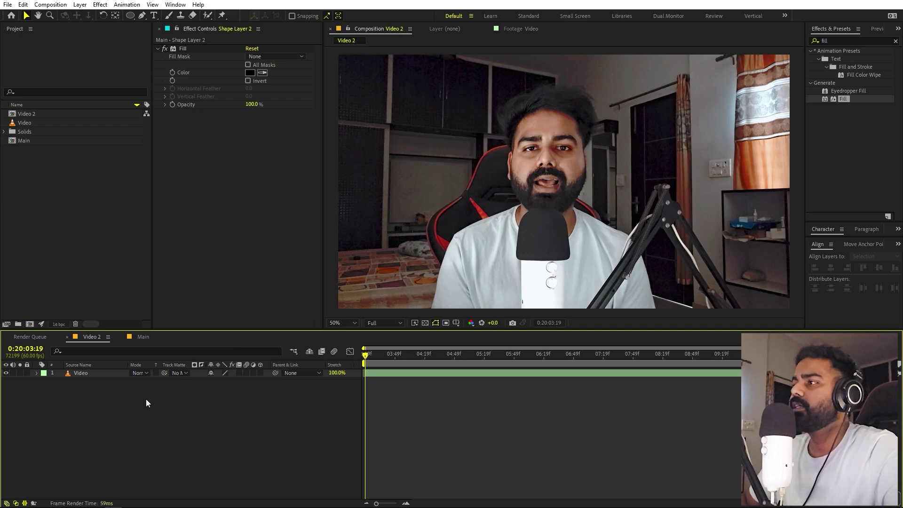
key("period")
left_click_drag(471, 233, 561, 187)
scroll(485, 222, "up", 1)
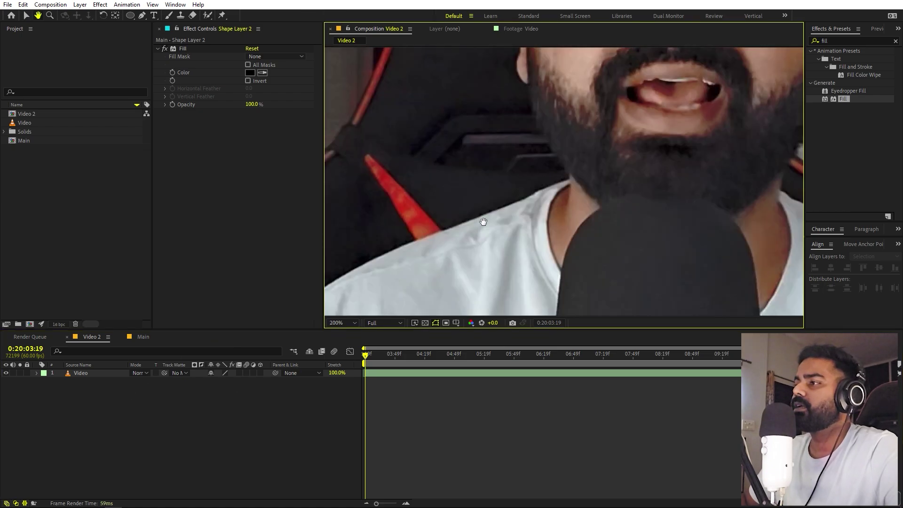
left_click_drag(484, 222, 595, 183)
scroll(553, 206, "down", 4)
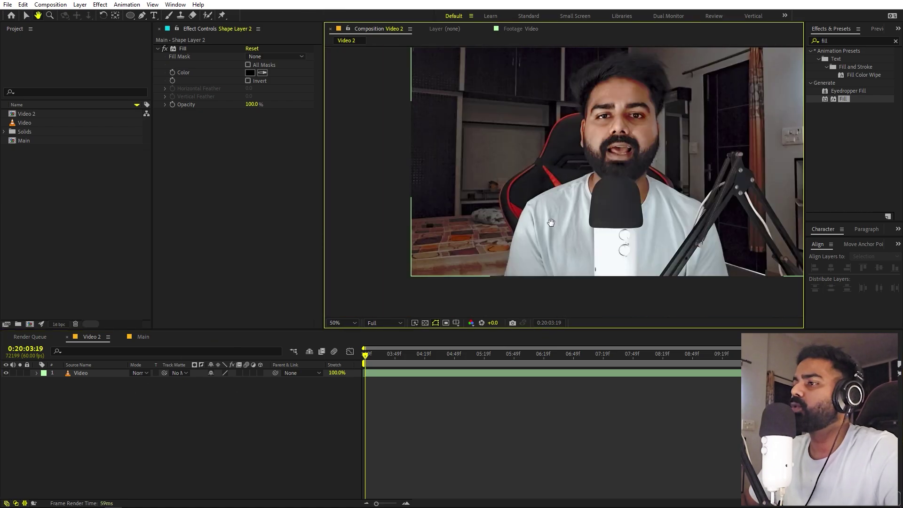
left_click(80, 401)
left_click(84, 376)
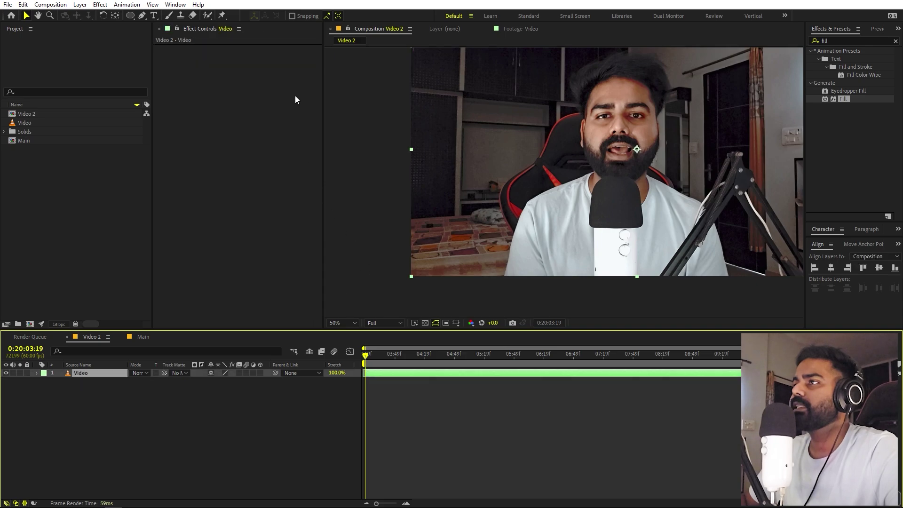
left_click(208, 15)
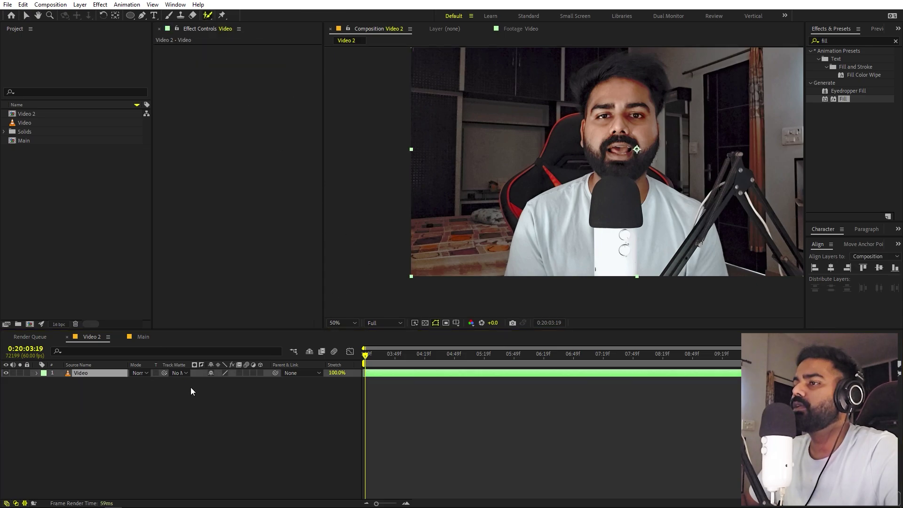
double_click(103, 374)
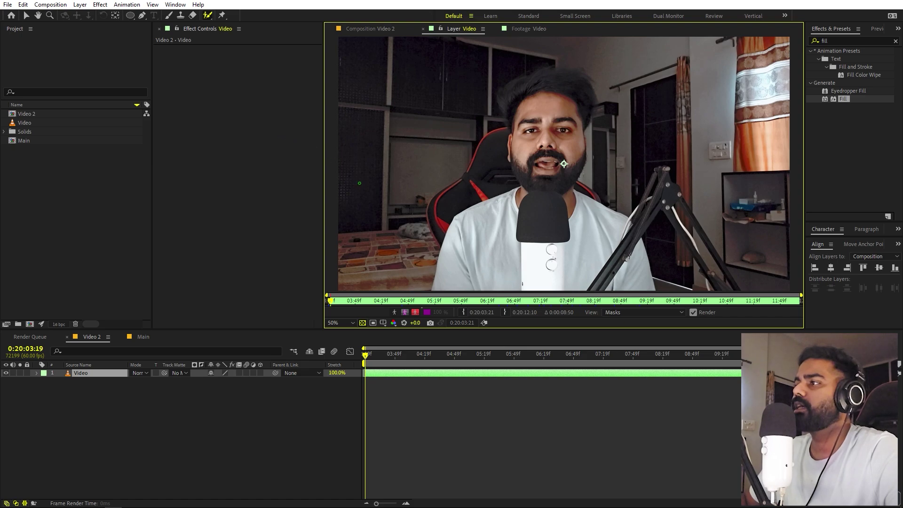
- Paint a Roto Brush selection over the shirt on the viewer's left of the microphone and set its Quality to Best
mouse_move(502, 201)
left_mouse_down()
mouse_move(484, 207)
mouse_move(468, 238)
mouse_move(651, 37)
left_mouse_up()
scroll(478, 232, "up", 2)
left_click_drag(519, 143, 611, 50)
scroll(578, 101, "down", 1)
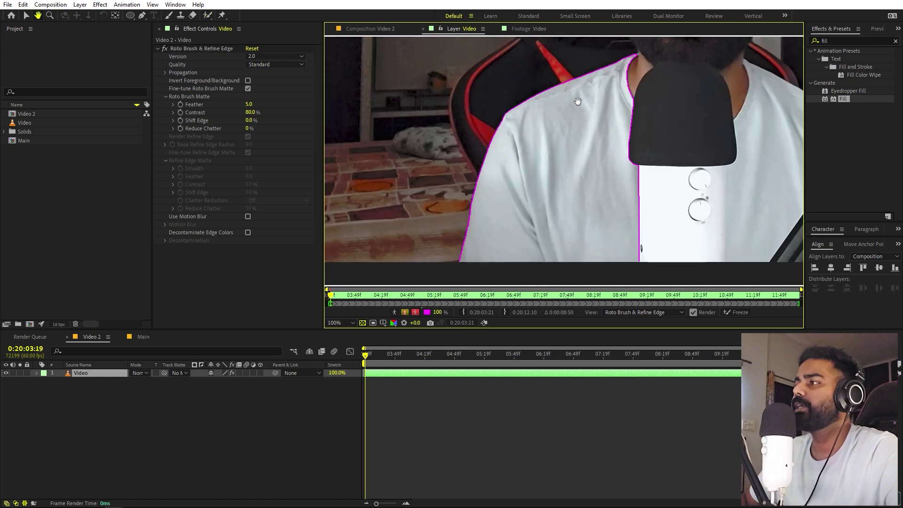
left_click(260, 65)
left_click(262, 85)
- Extend the Roto Brush selection across the rest of the shirt, including the sleeve beyond the microphone arm
scroll(602, 161, "down", 4)
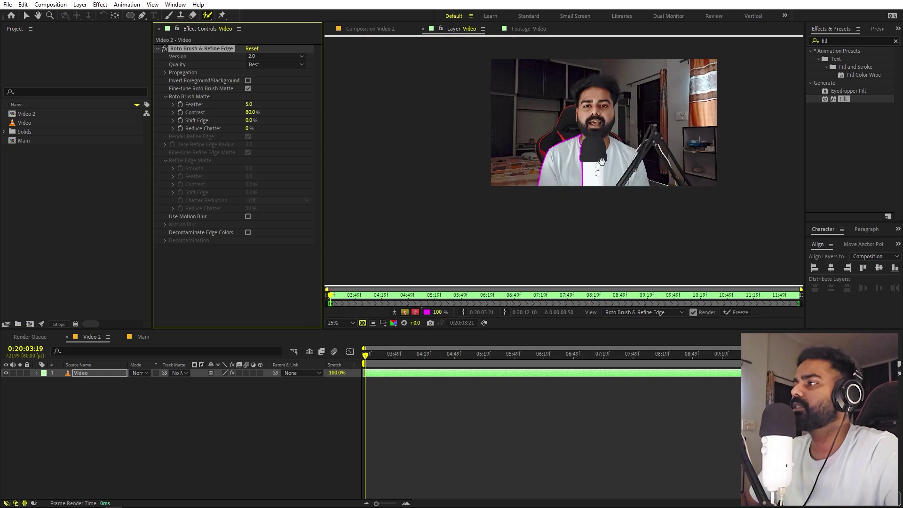
left_click_drag(602, 162, 541, 150)
scroll(543, 158, "up", 2)
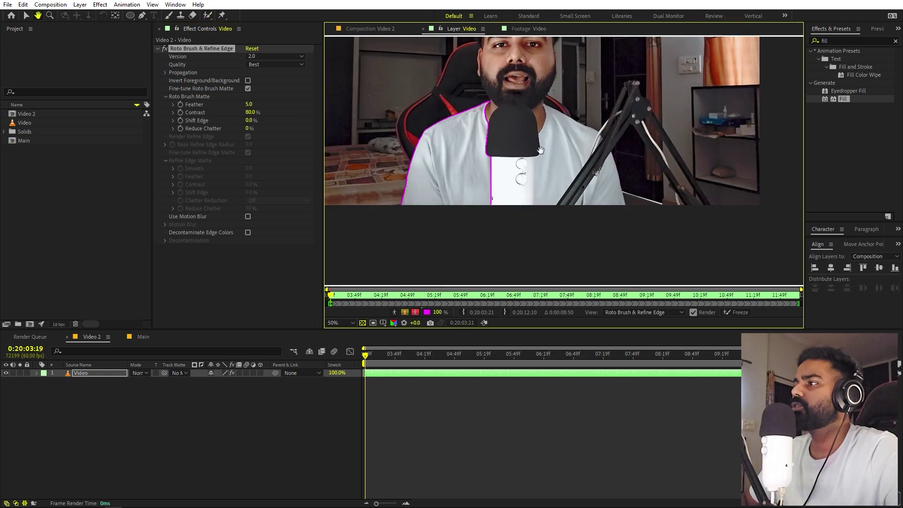
key(".")
key("alt+w")
mouse_move(406, 196)
left_mouse_down()
mouse_move(505, 203)
mouse_move(554, 182)
mouse_move(571, 140)
left_mouse_up()
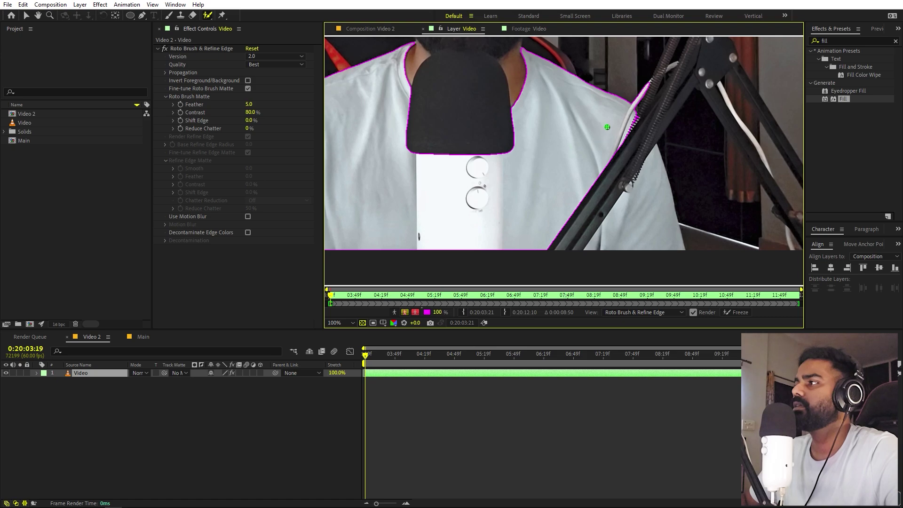
left_click_drag(631, 85, 673, 83)
left_click_drag(606, 153, 642, 242)
key("comma")
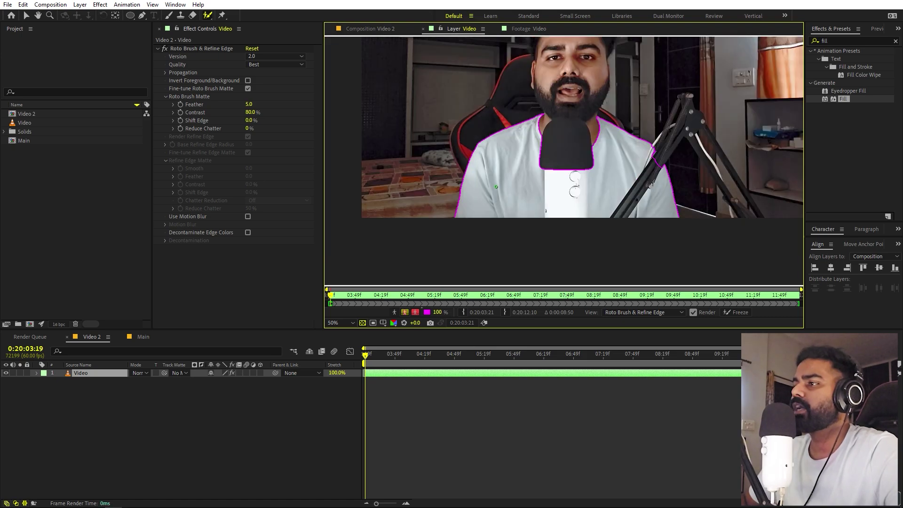
- Check the Roto Brush propagation over the clip's opening frames and freeze the shirt selection
left_click_drag(358, 296, 348, 297)
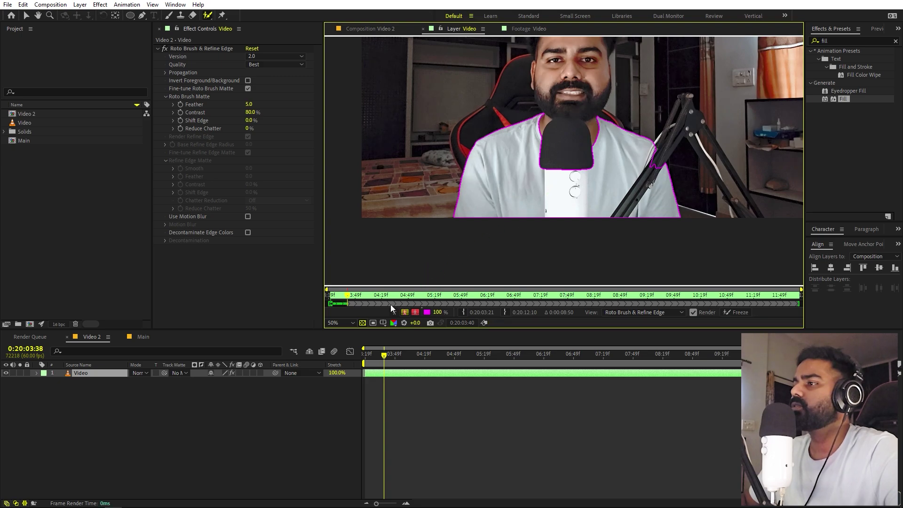
mouse_move(356, 301)
left_mouse_down()
mouse_move(701, 303)
mouse_move(786, 294)
mouse_move(283, 303)
left_mouse_up()
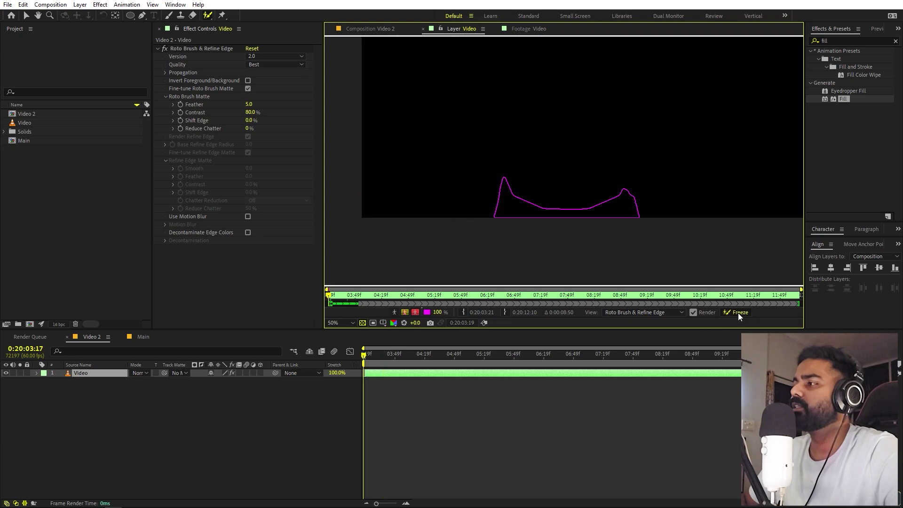
left_click(738, 312)
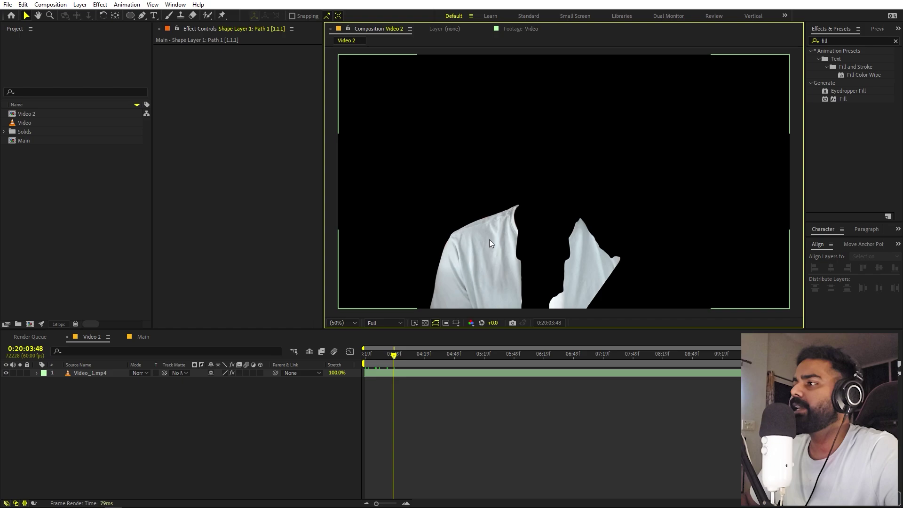
- Duplicate the Video_1.mp4 layer in Video 2 and delete the Roto Brush & Refine Edge effect from the lower copy
key("Home")
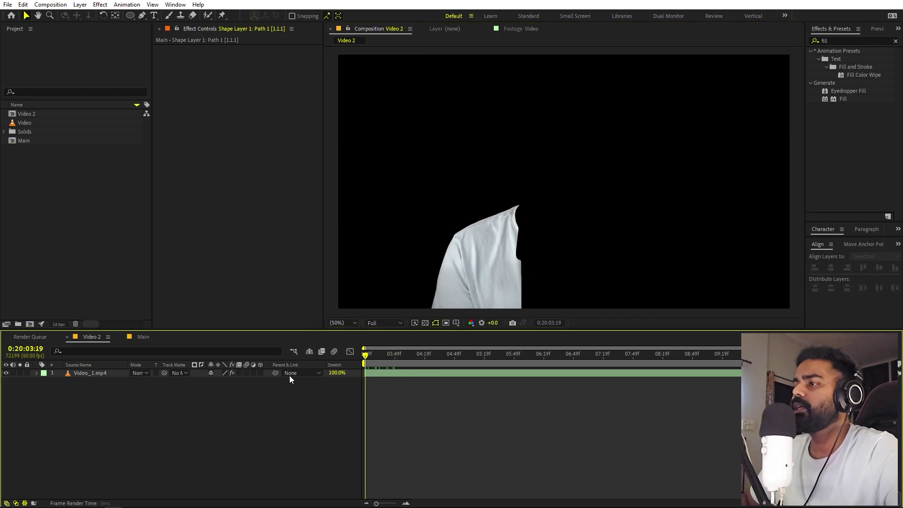
left_click(90, 374)
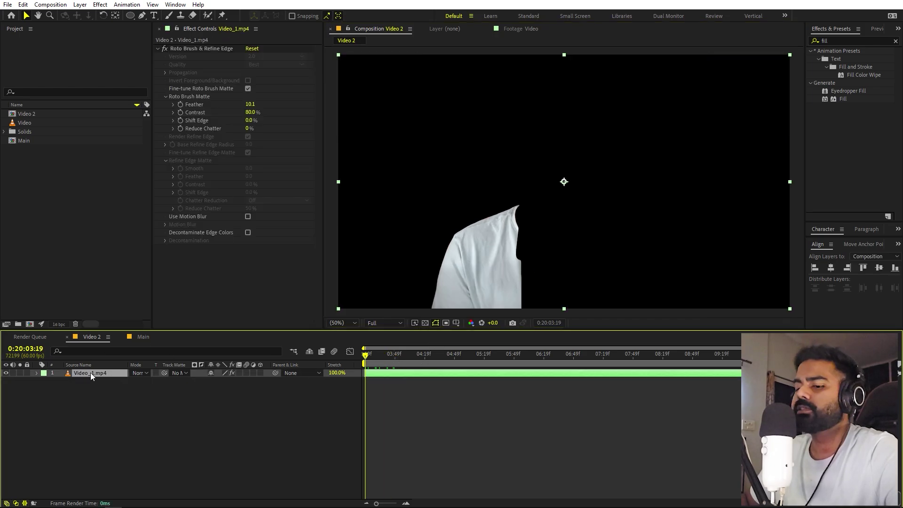
key("ctrl+d")
left_click(92, 379)
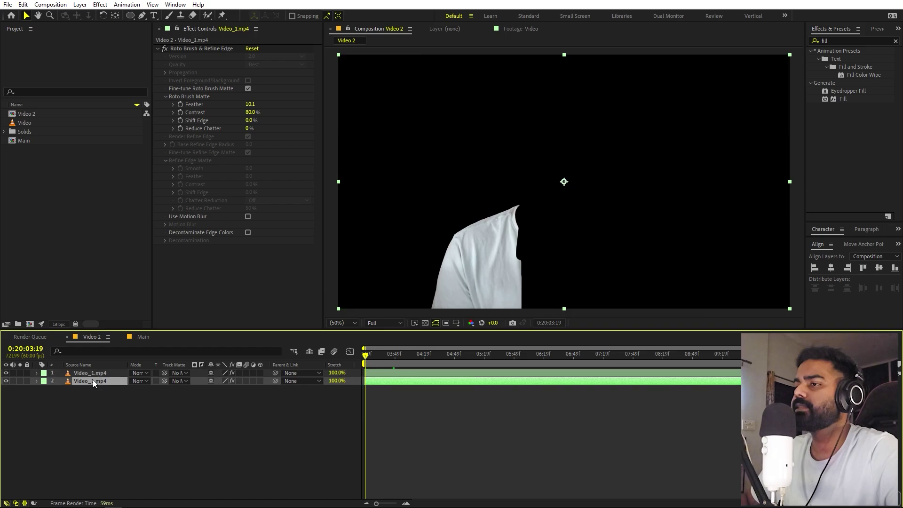
left_click(199, 48)
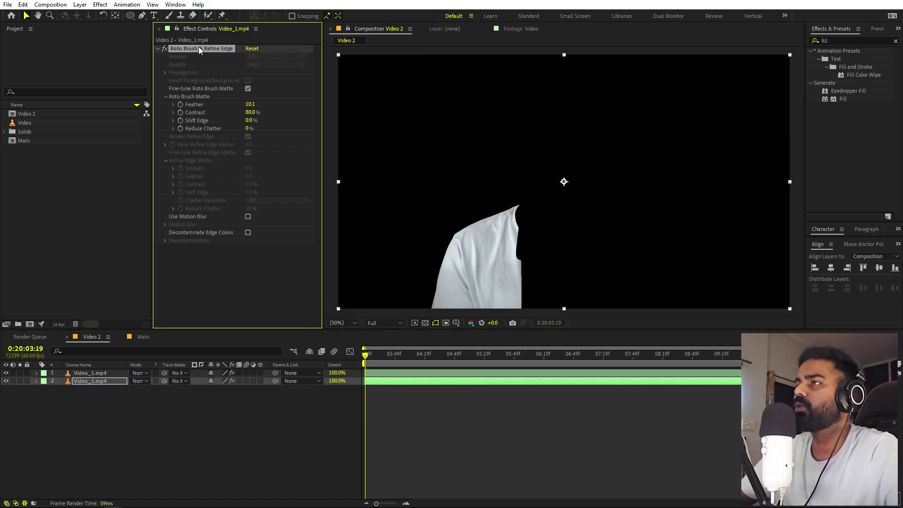
key("Delete")
- Set the Roto Brush Matte Feather of the upper Video_1.mp4 layer to 10
left_click(104, 374)
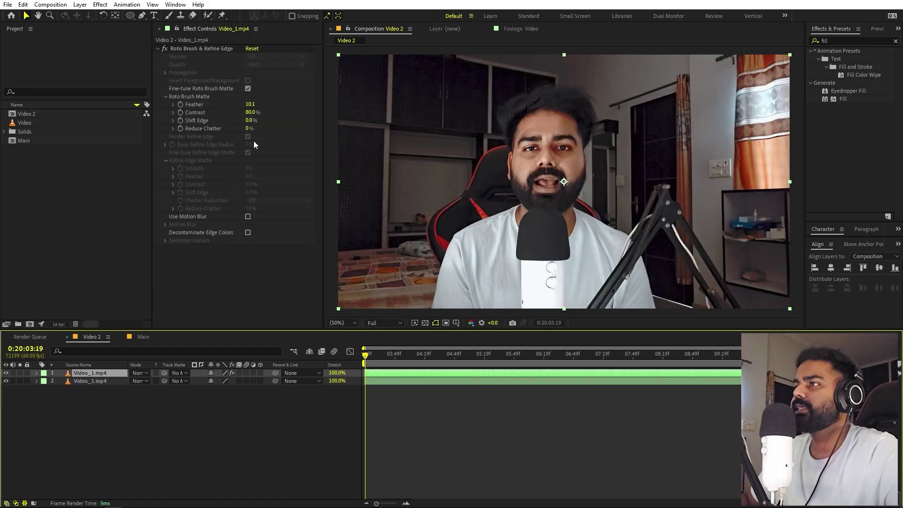
left_click(248, 105)
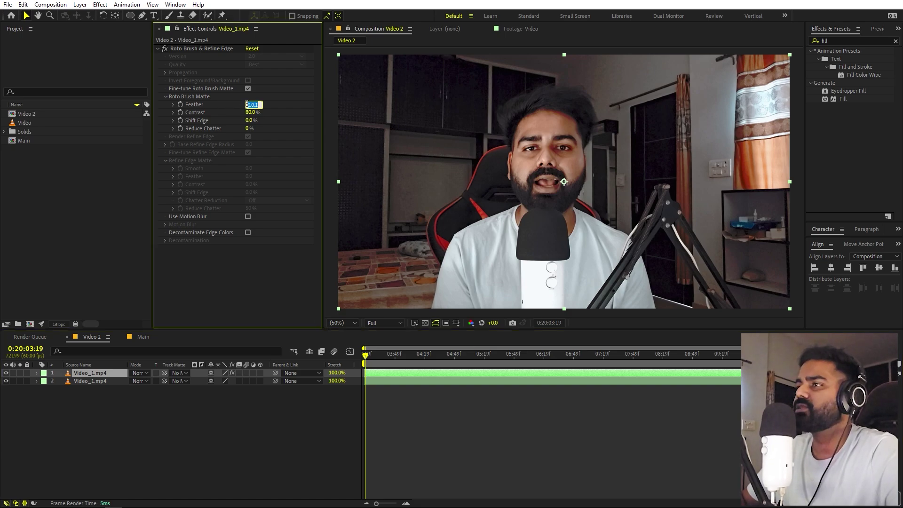
type("10")
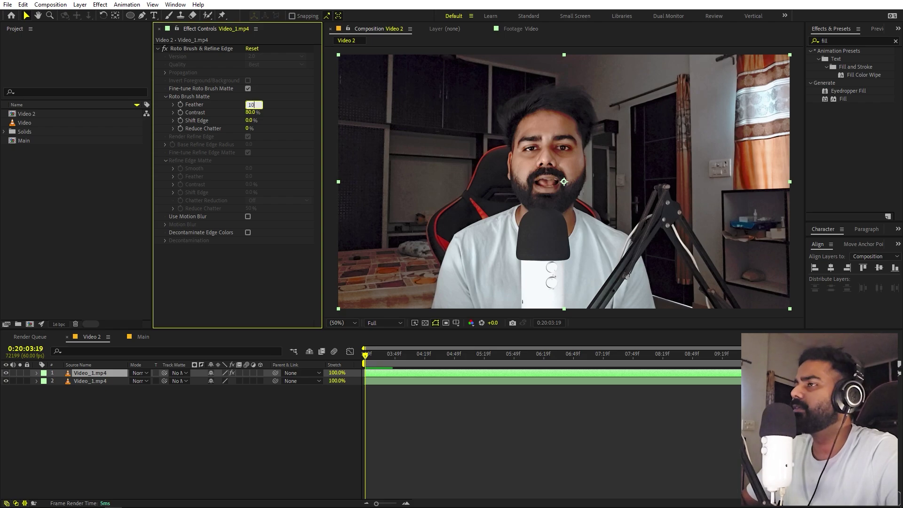
left_click(549, 441)
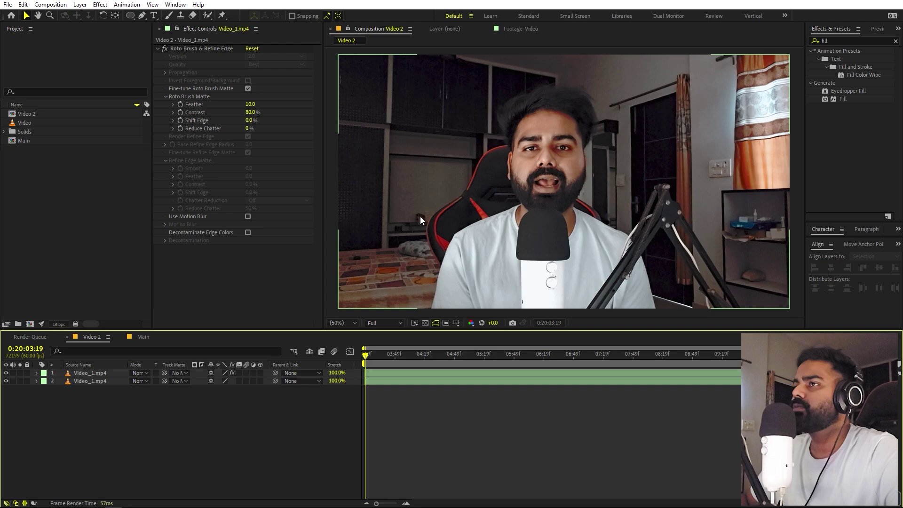
- Add the Main composition between the two Video_1.mp4 layers and place the character beside the head on the viewer's left
left_click(24, 140)
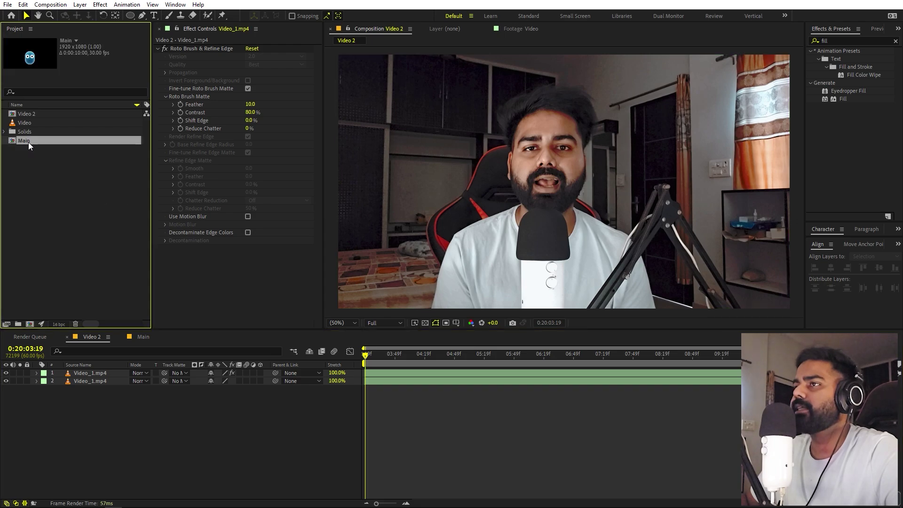
left_click_drag(29, 140, 78, 377)
left_click_drag(583, 214, 499, 200)
- Scale the Main layer down to 41.2% and check the character at a slightly later frame
key("s")
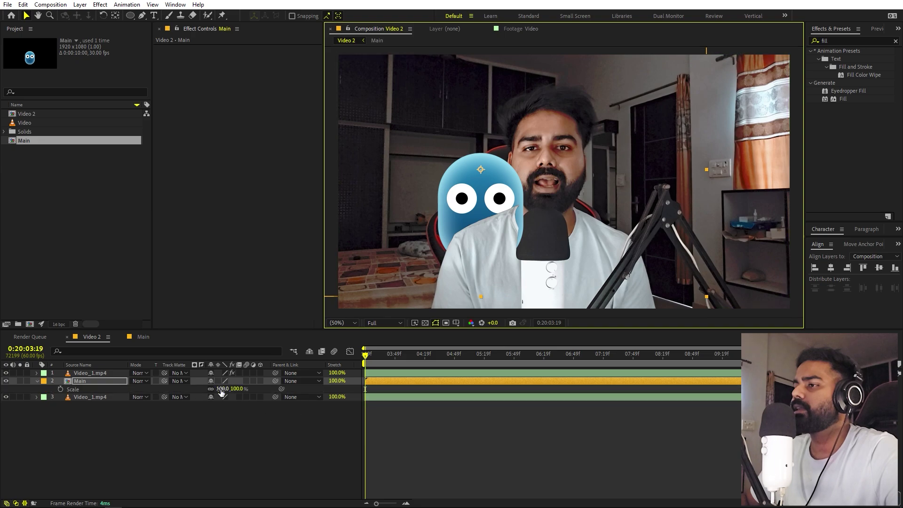
left_click_drag(222, 389, 194, 388)
left_click_drag(386, 360, 401, 360)
key("ctrl+shift+a")
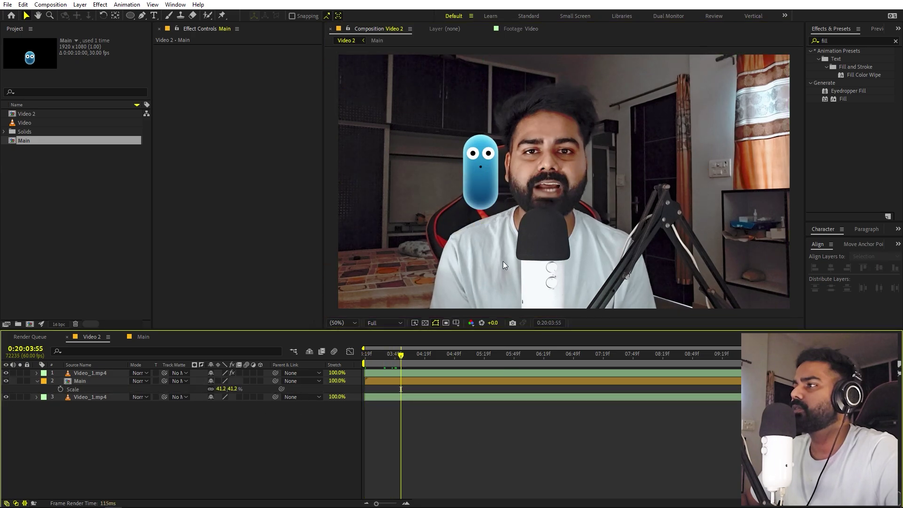
- Rotate the Main layer to -24.8° and lower it to position 595, 648 behind the shoulder
scroll(475, 133, "up", 1)
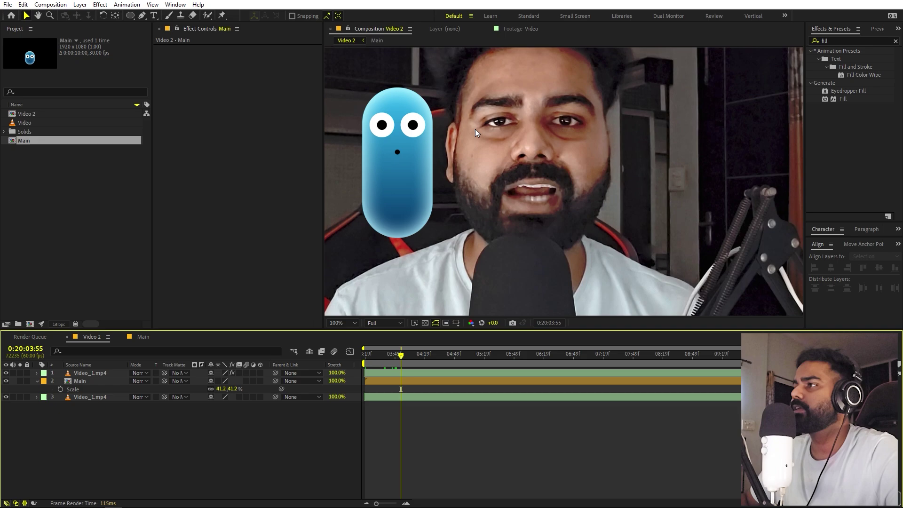
left_click(81, 382)
key("r")
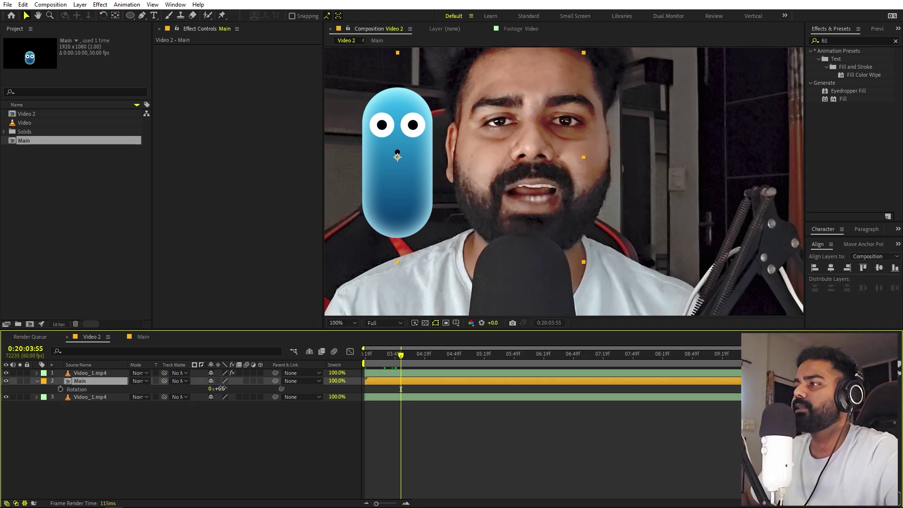
left_click_drag(221, 388, 209, 389)
left_click(421, 211)
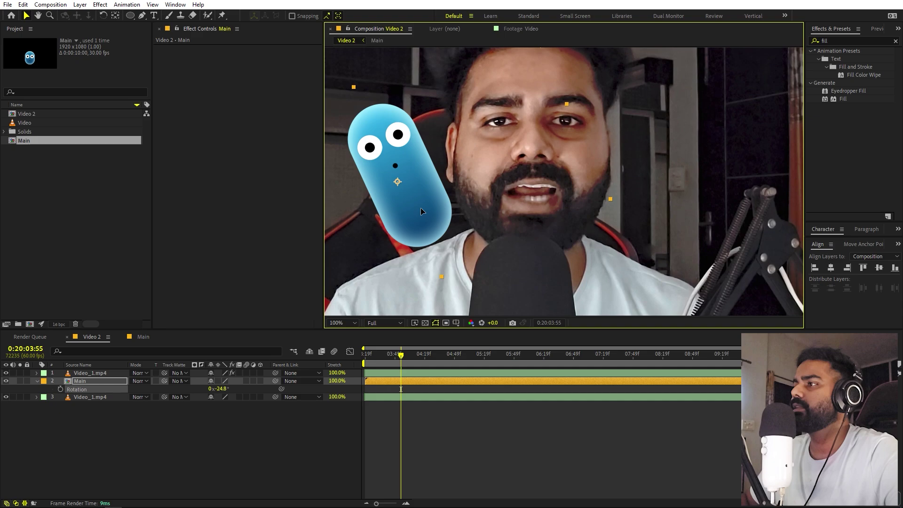
left_click_drag(421, 208, 419, 233)
- Keyframe Main's Position at 0:20:04:08, and at 0:20:03:19 move it to 642, 745, hidden behind the shirt
mouse_move(410, 355)
left_mouse_down()
mouse_move(365, 356)
mouse_move(415, 363)
left_mouse_up()
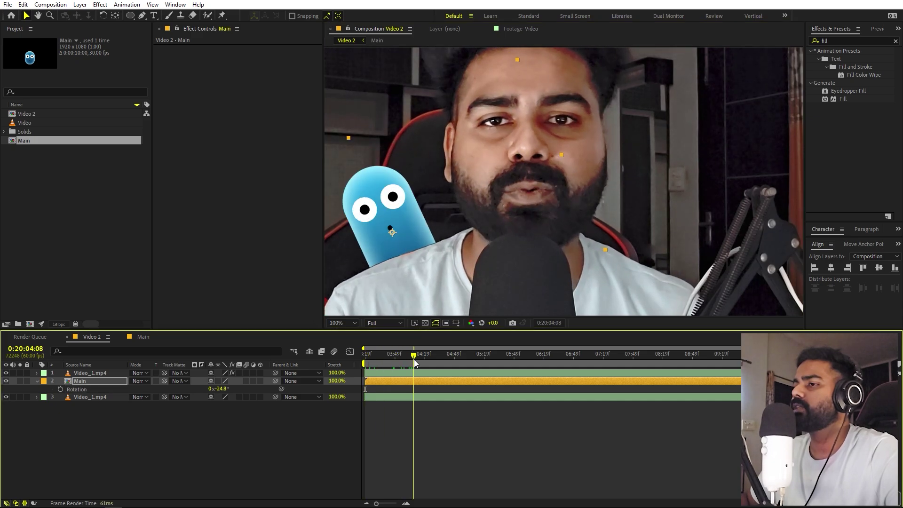
key("p")
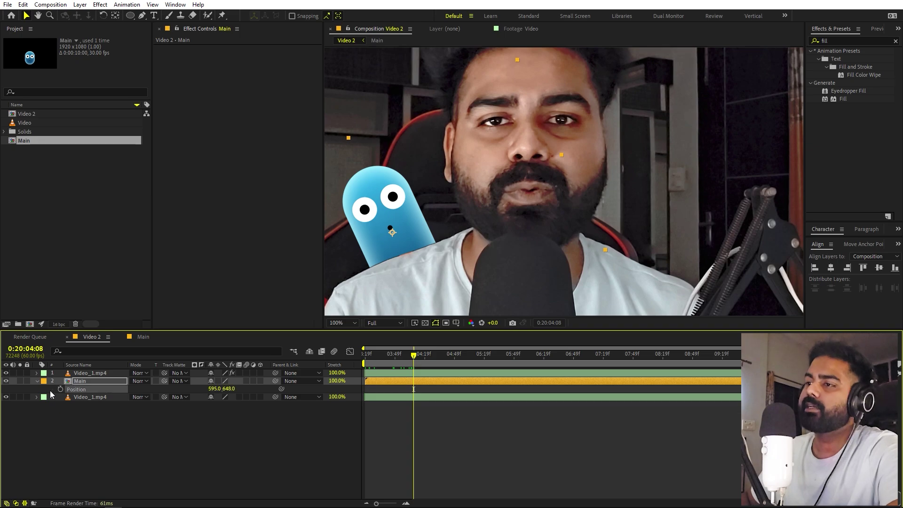
left_click(61, 388)
key("Home")
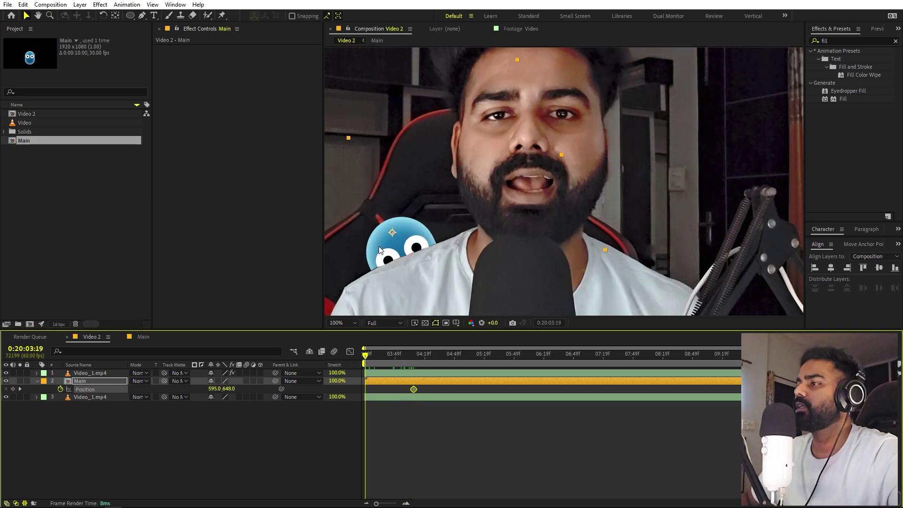
left_click_drag(394, 248, 414, 293)
- Apply Easy Ease to both Position keyframes of the Main layer and preview the motion
left_click_drag(422, 386, 287, 394)
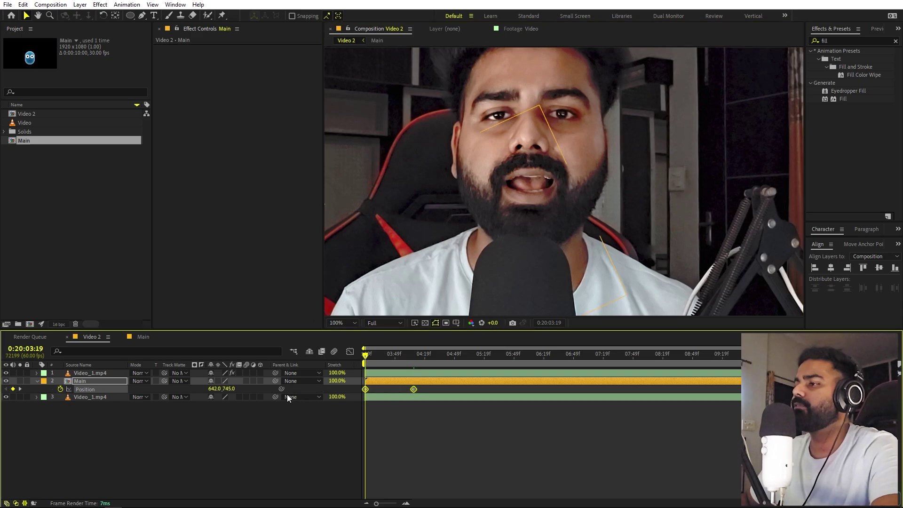
key("F9")
left_click(388, 425)
key("space")
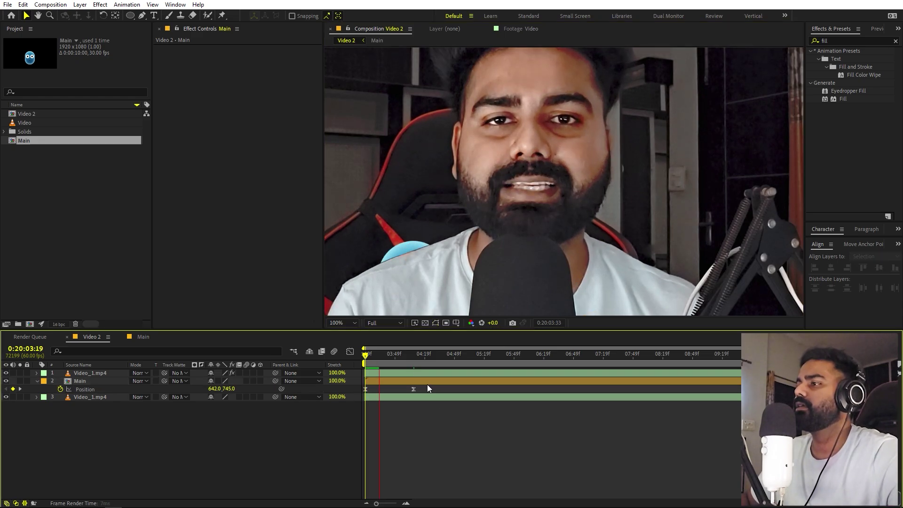
- Move Main's second Position keyframe earlier to speed up the pop-up, and preview the result
left_click(412, 388)
left_click_drag(408, 389, 399, 389)
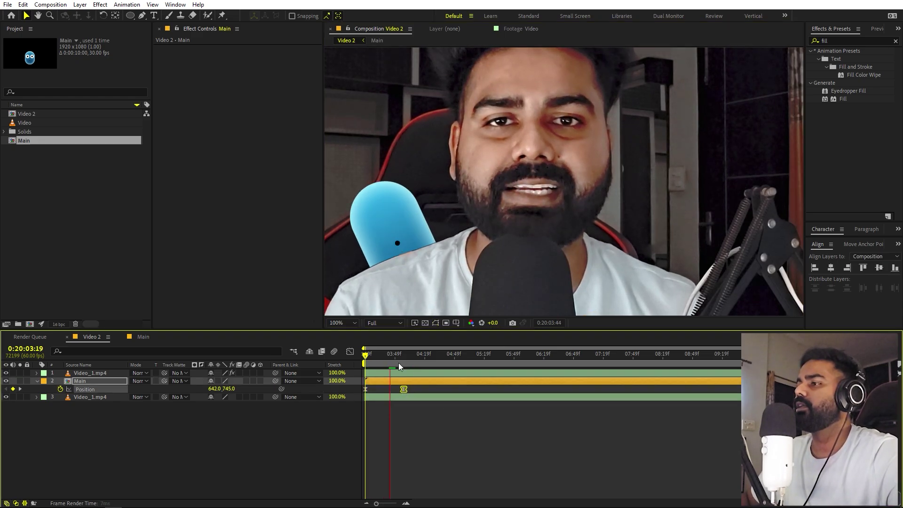
scroll(469, 223, "down", 2)
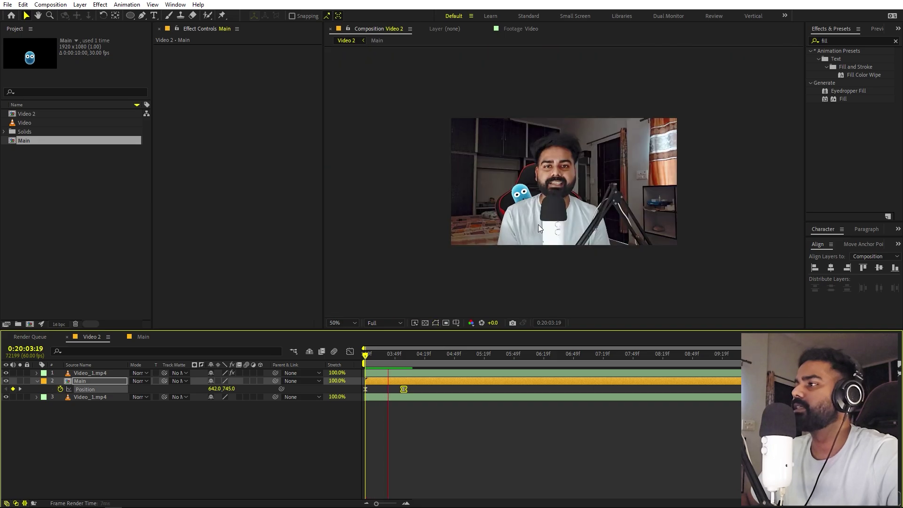
scroll(538, 224, "up", 1)
left_click(447, 414)
key("space")
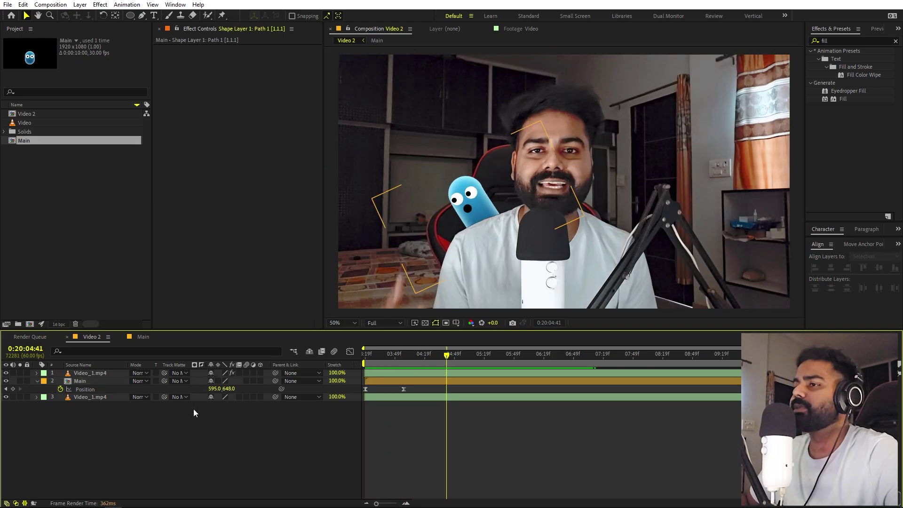
- Collapse the layer properties, duplicate the Main layer, and bring the copy to the top of the layer stack
key("ctrl+a")
key("u")
left_click(388, 428)
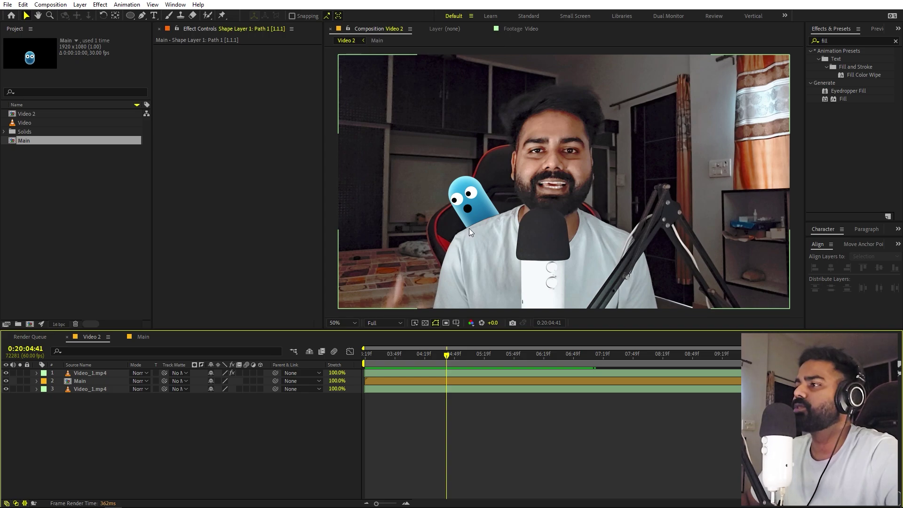
left_click(95, 383)
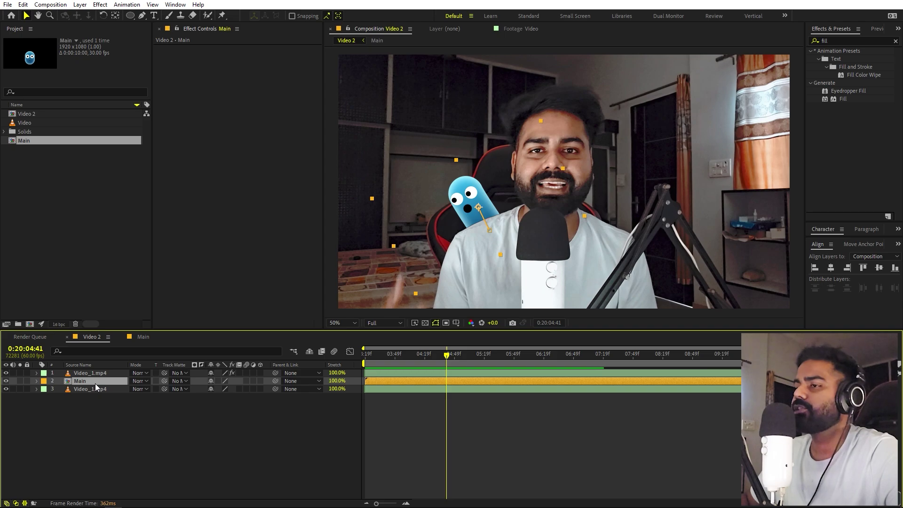
key("ctrl+d")
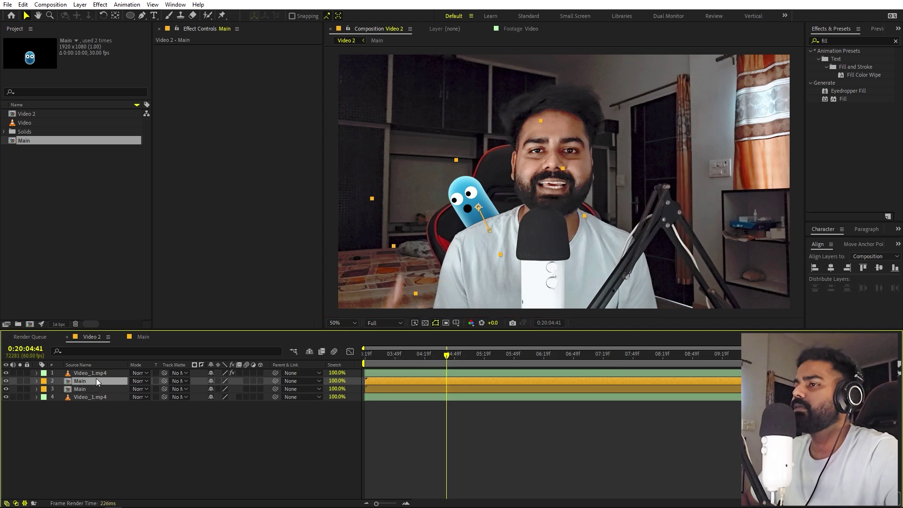
left_click_drag(96, 379, 97, 372)
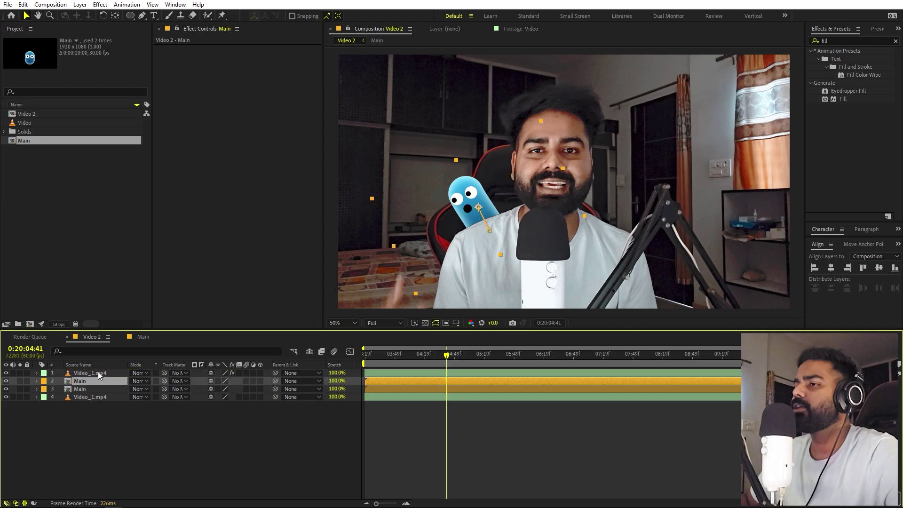
key("ctrl+bracketright")
- Apply a Fill effect to the topmost Main layer
left_click(846, 43)
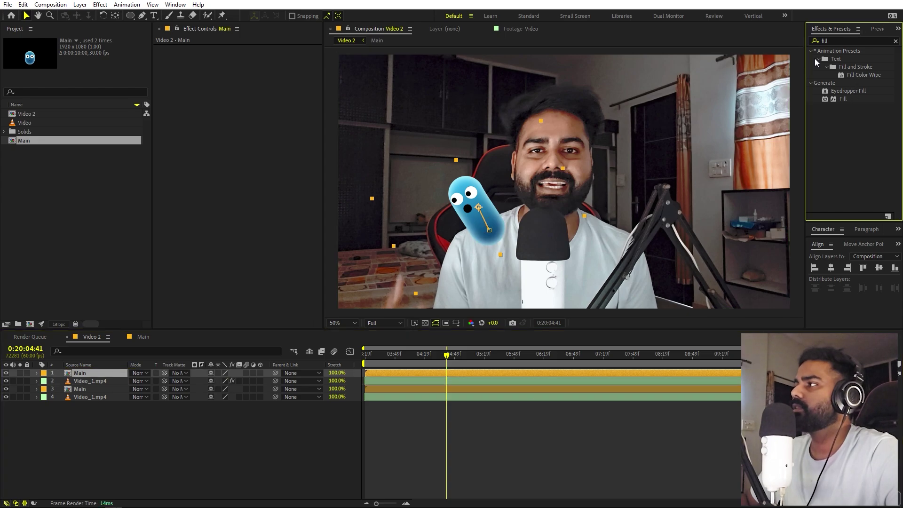
left_click(854, 41)
left_click_drag(839, 101, 101, 374)
- Set the Fill colour to dark blue 001018 and the topmost Main layer's blending mode to Overlay
left_click(252, 74)
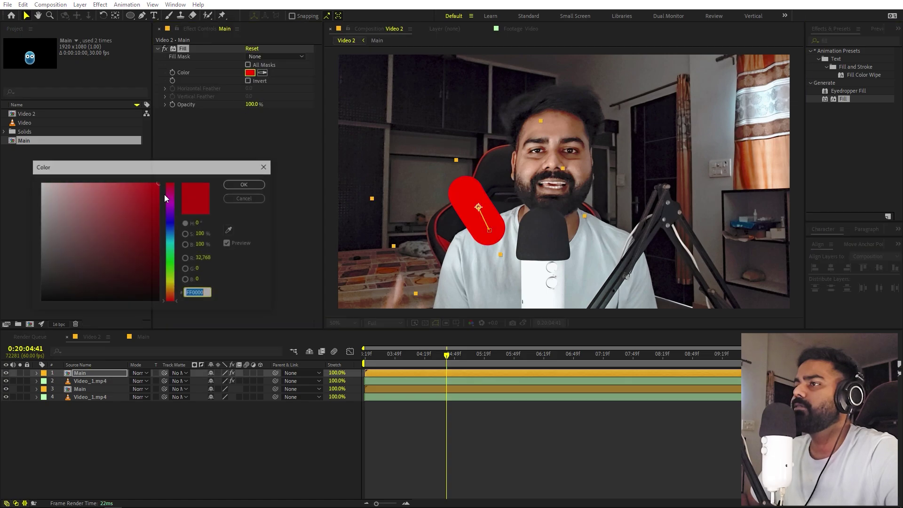
left_click(171, 242)
left_click(171, 235)
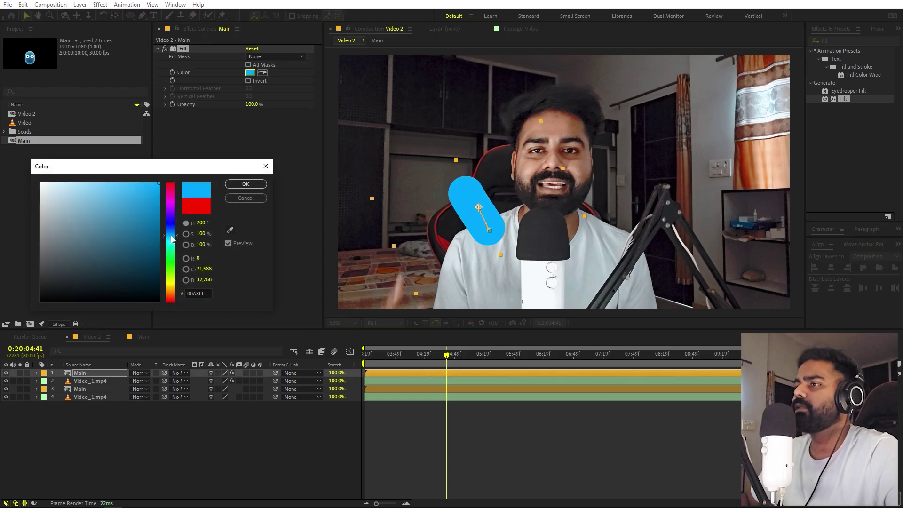
left_click(160, 290)
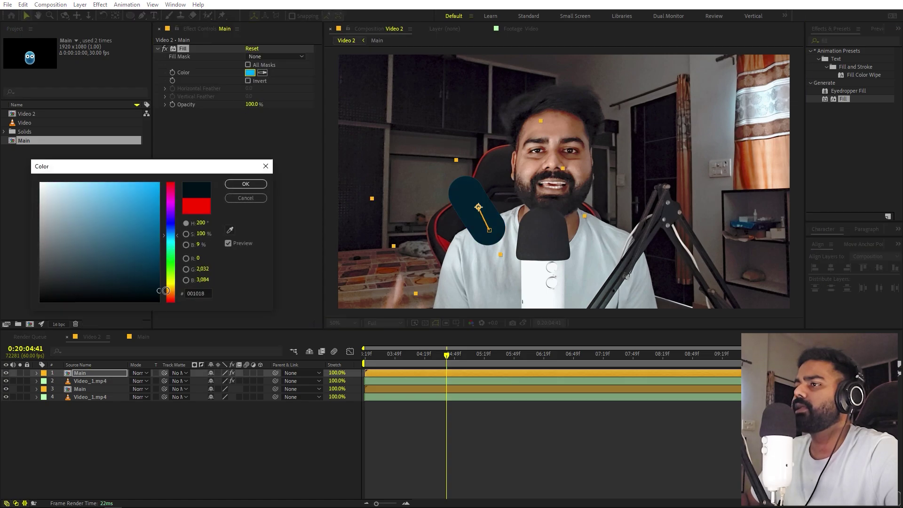
left_click(245, 184)
left_click(139, 373)
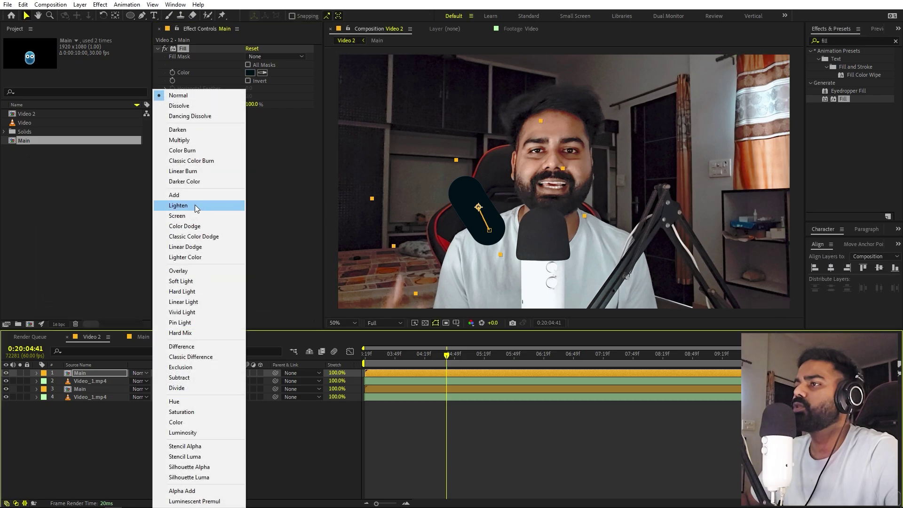
left_click(181, 271)
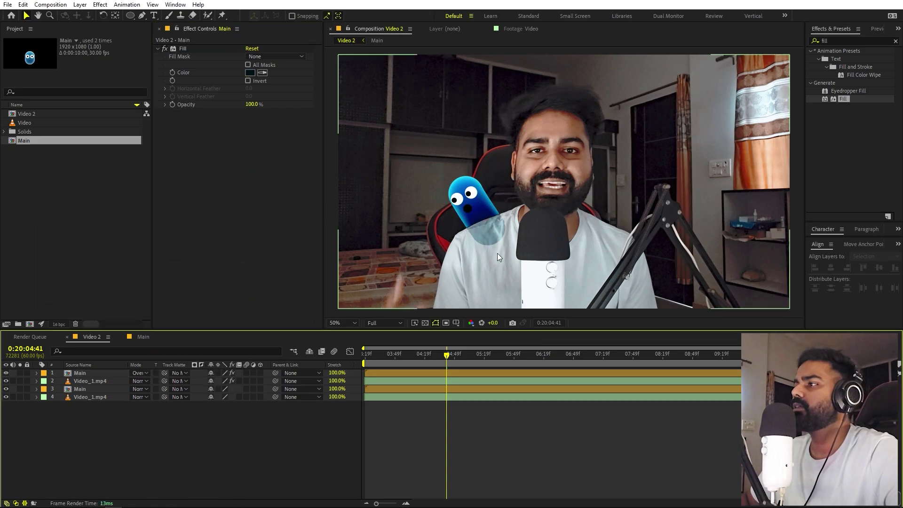
- Apply a Gaussian Blur effect to the topmost Main layer, below its Fill effect
scroll(498, 253, "up", 4)
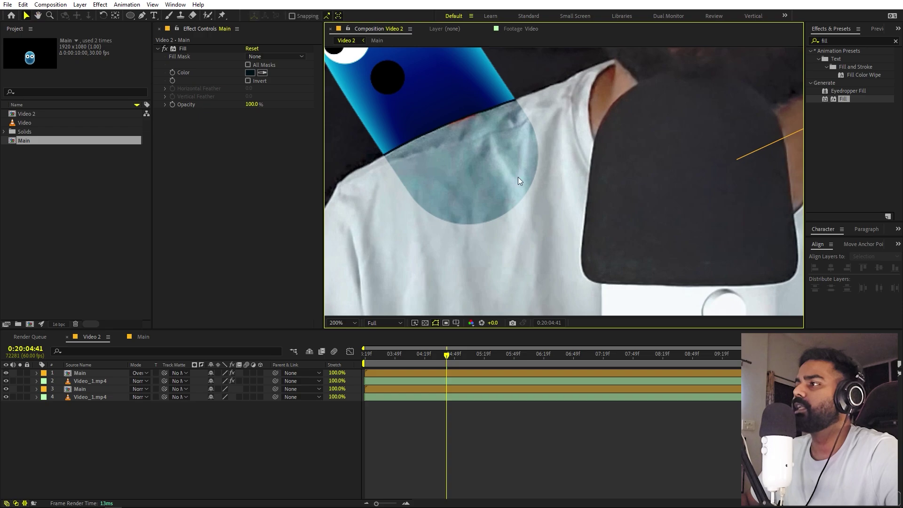
left_click(89, 371)
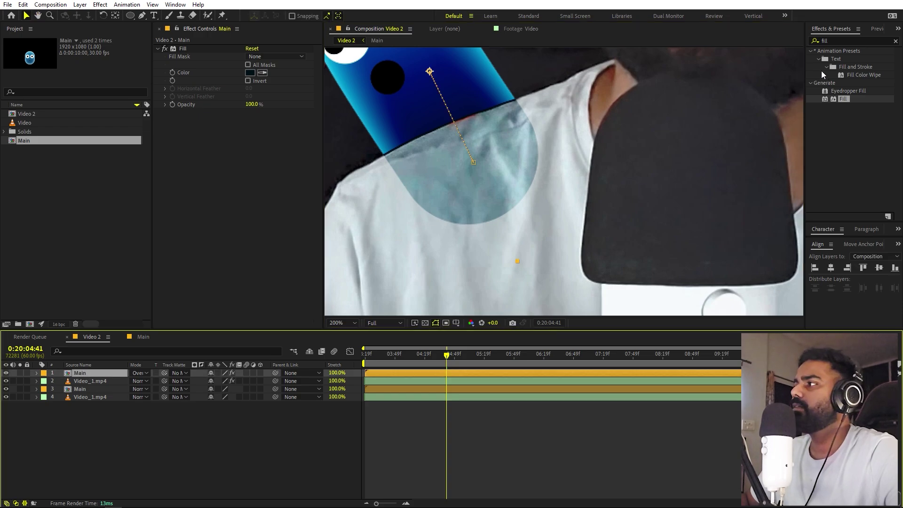
left_click(841, 41)
type("ga")
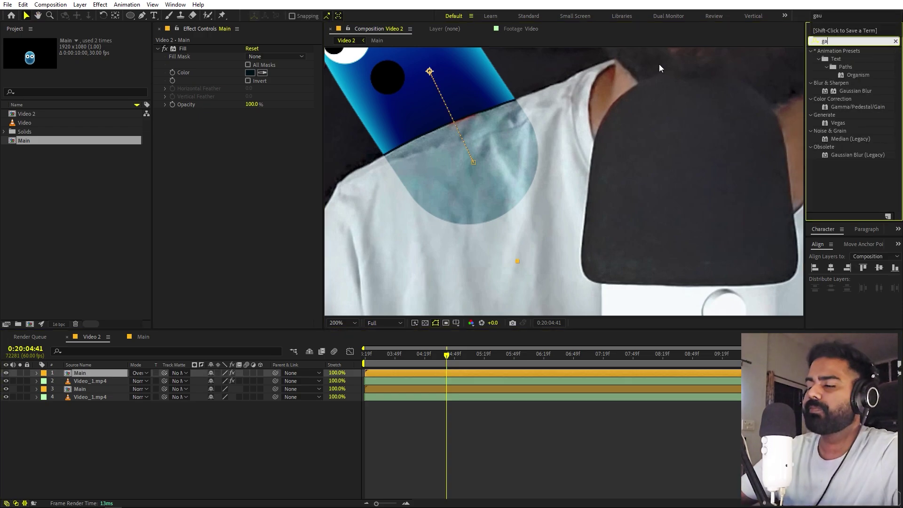
type("ussi")
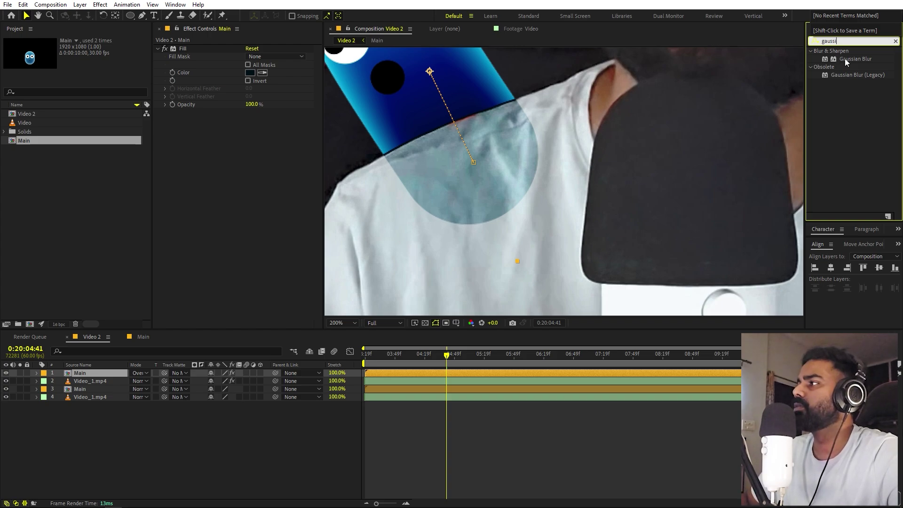
left_click_drag(846, 61, 249, 148)
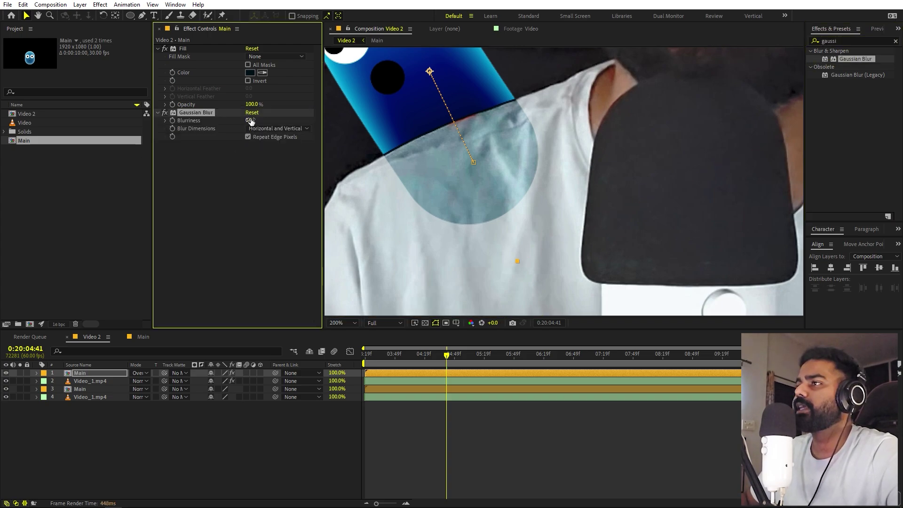
- Add a null object to Video 2 and parent the dark-filled Main layer to it
left_click(476, 443)
right_click(181, 431)
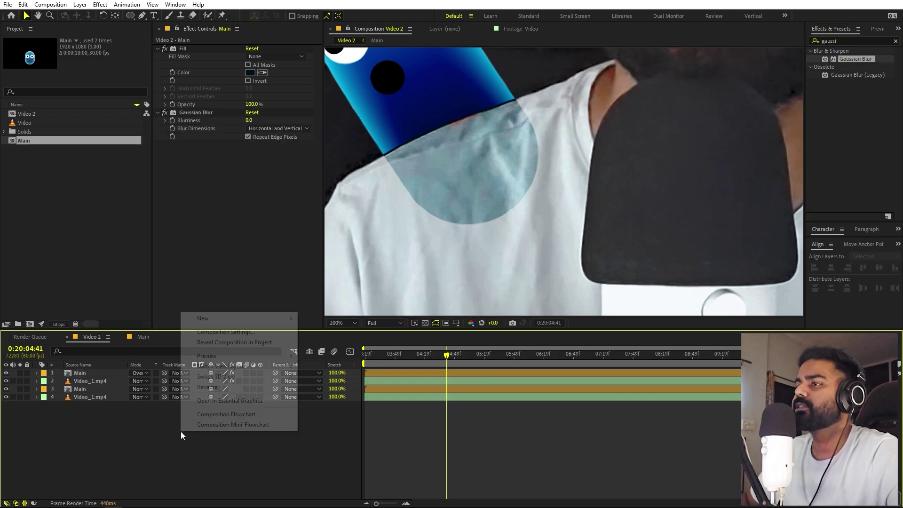
mouse_move(247, 320)
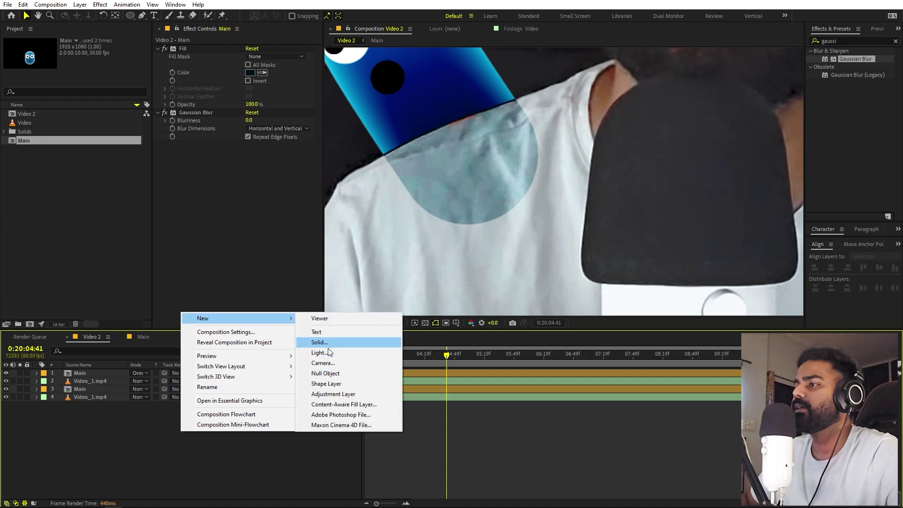
left_click(325, 373)
left_click(82, 382)
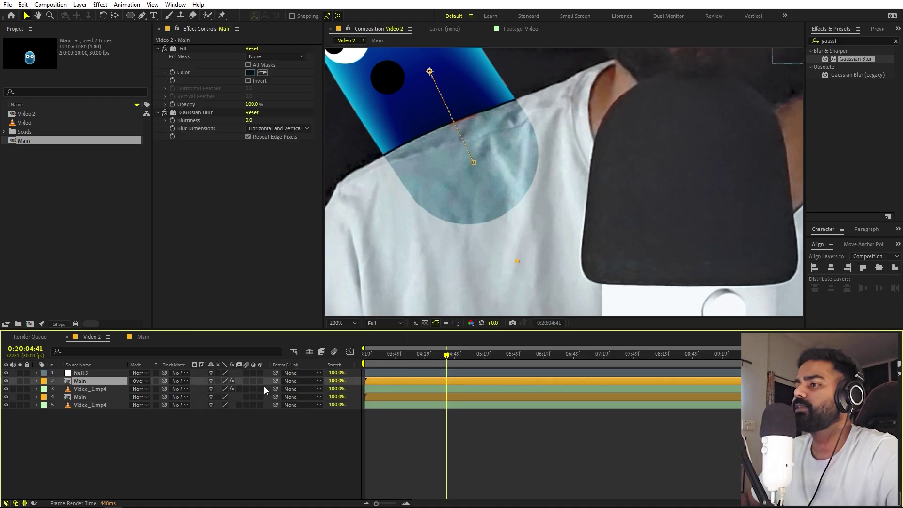
left_click_drag(275, 381, 103, 373)
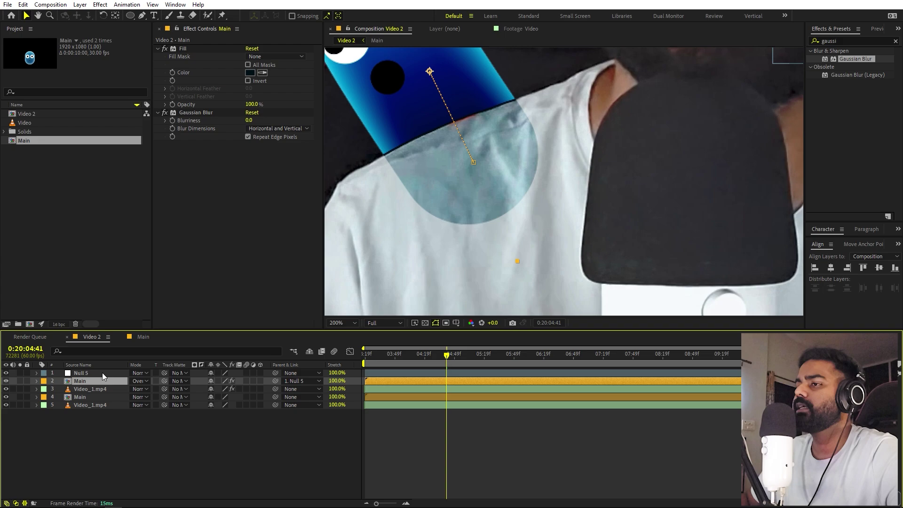
- Flip the null vertically by setting its unlinked Scale to 100, -100%
left_click(102, 372)
key("s")
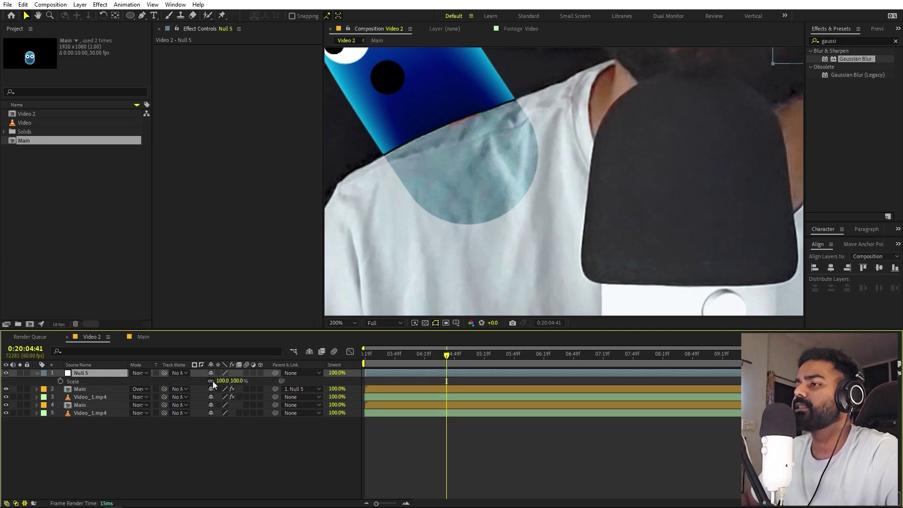
left_click_drag(236, 380, 211, 380)
scroll(370, 236, "down", 4)
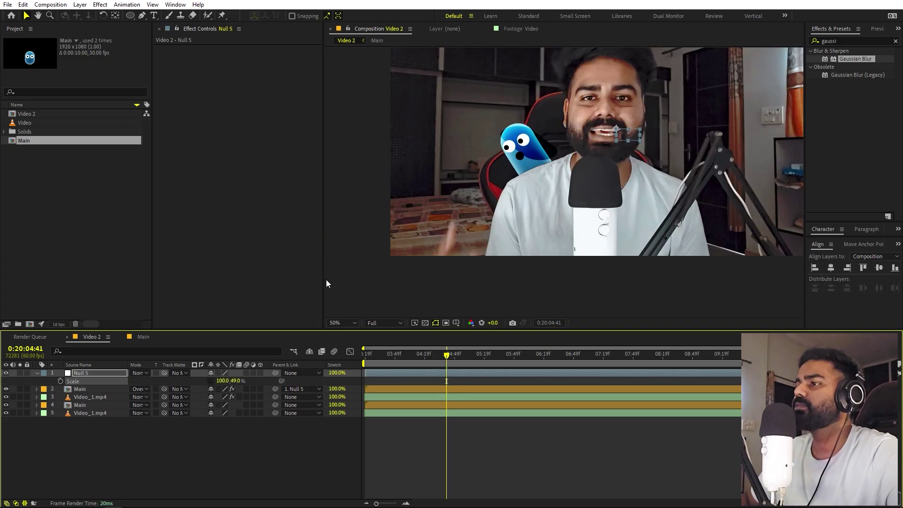
left_click(234, 381)
type("-100")
key("Return")
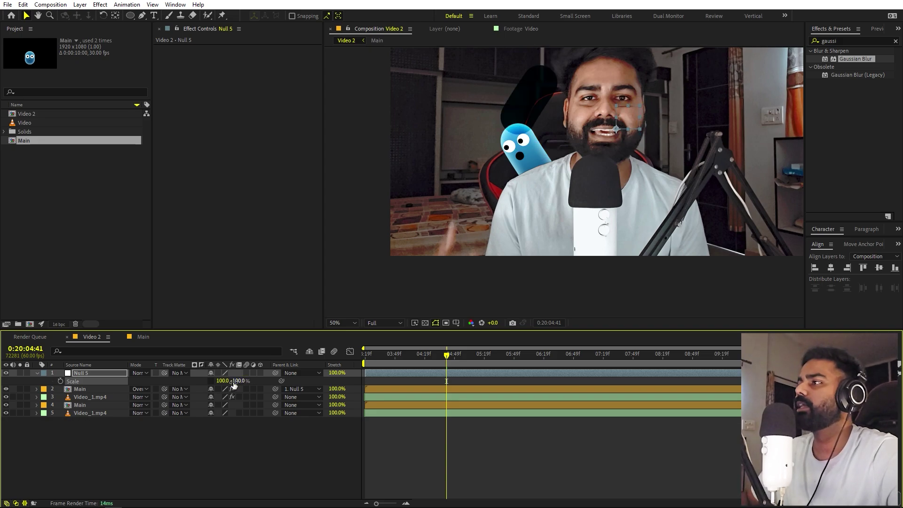
- Scale the null to 77, -77% and position it so the flipped shadow lies on the shirt directly below the character
left_click_drag(629, 120, 638, 218)
left_click_drag(640, 223, 641, 215)
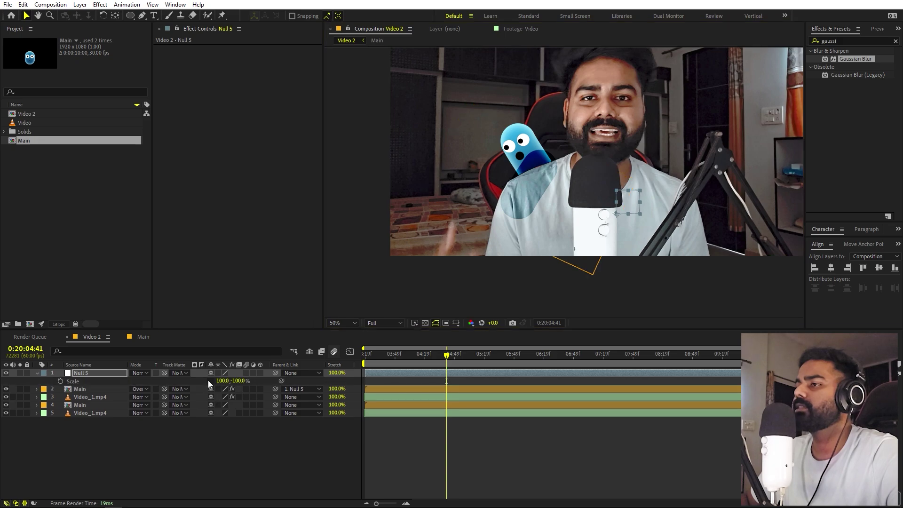
left_click_drag(221, 381, 209, 381)
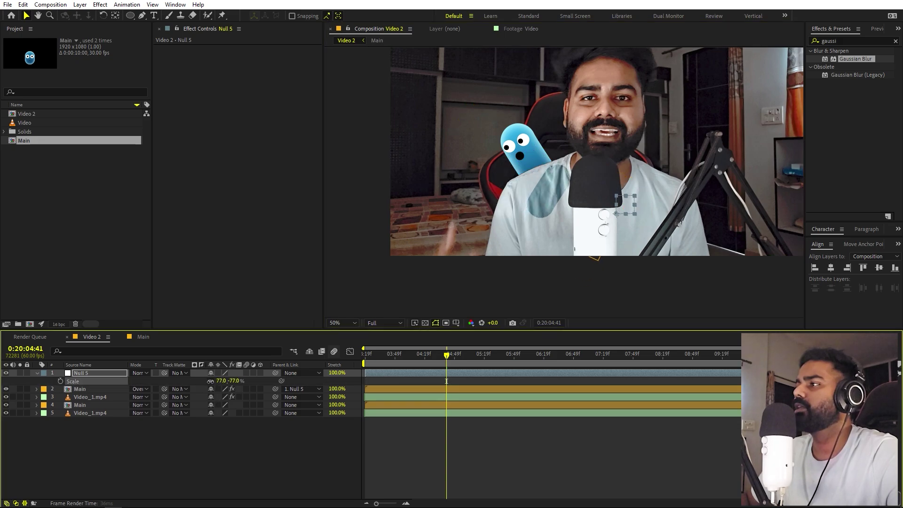
left_click(614, 214)
left_click_drag(614, 214, 596, 200)
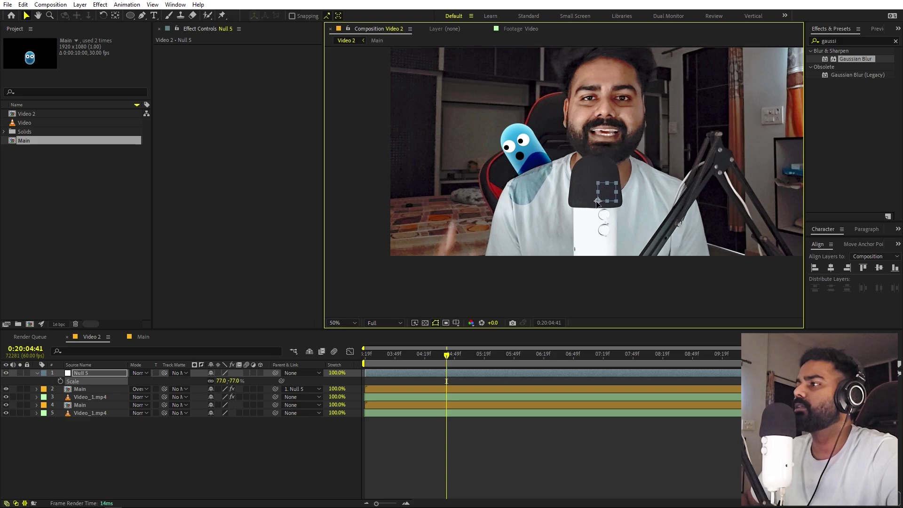
- Use the rotoscoped Video_1.mp4 layer as the shadow Main layer's track matte, and make that matte layer visible again
scroll(539, 166, "up", 4)
left_click_drag(539, 167, 546, 166)
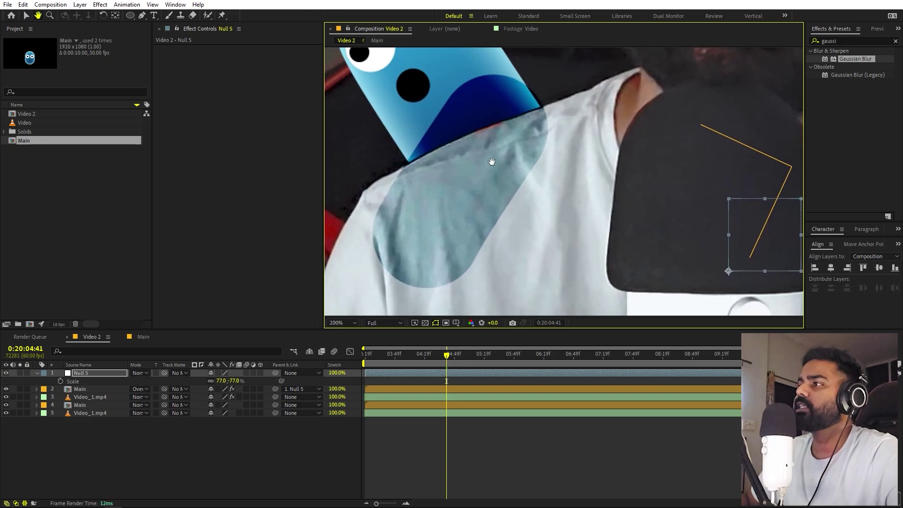
left_click(36, 372)
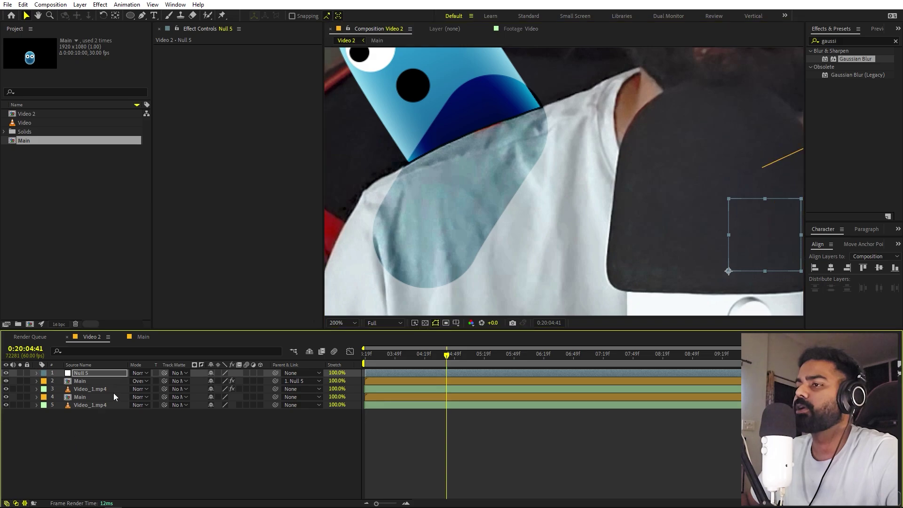
left_click(82, 381)
left_click_drag(164, 381, 94, 389)
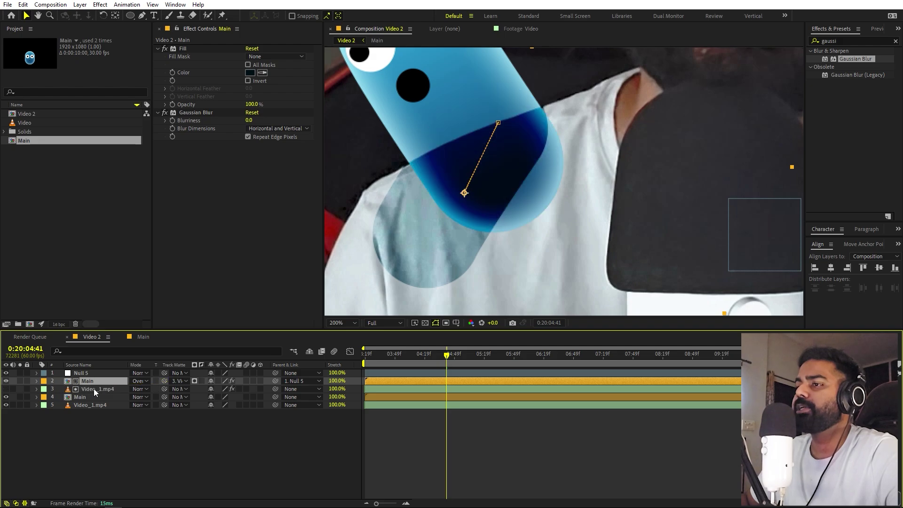
left_click(5, 390)
left_click(185, 456)
scroll(543, 218, "down", 1)
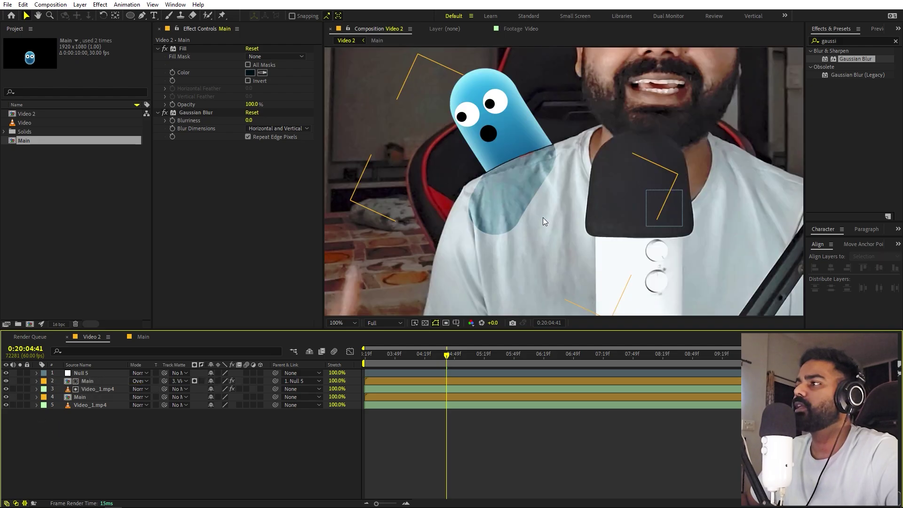
scroll(540, 218, "down", 1)
scroll(537, 219, "up", 1)
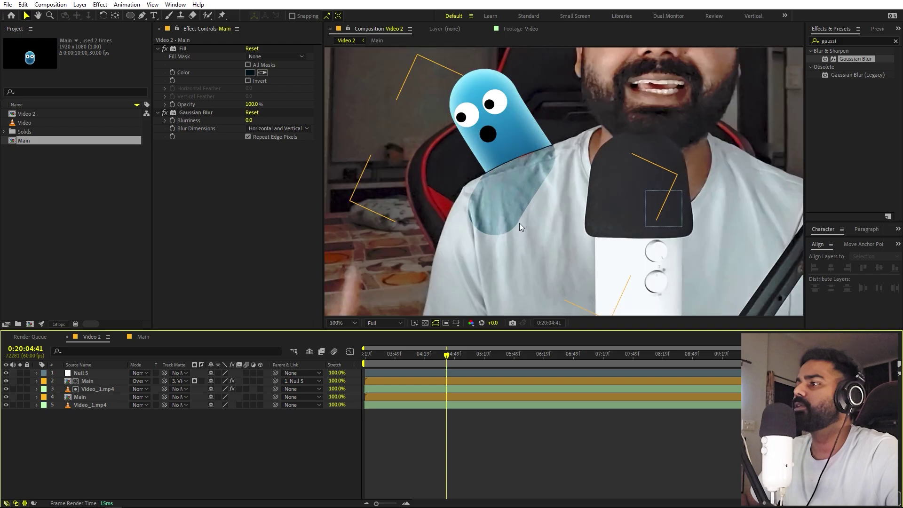
- Soften the shadow Main layer with Blurriness 114.5 and Repeat Edge Pixels off, and set its opacity to 64%
left_click(89, 381)
left_click_drag(246, 121, 432, 120)
left_click(247, 137)
left_click_drag(246, 123, 338, 124)
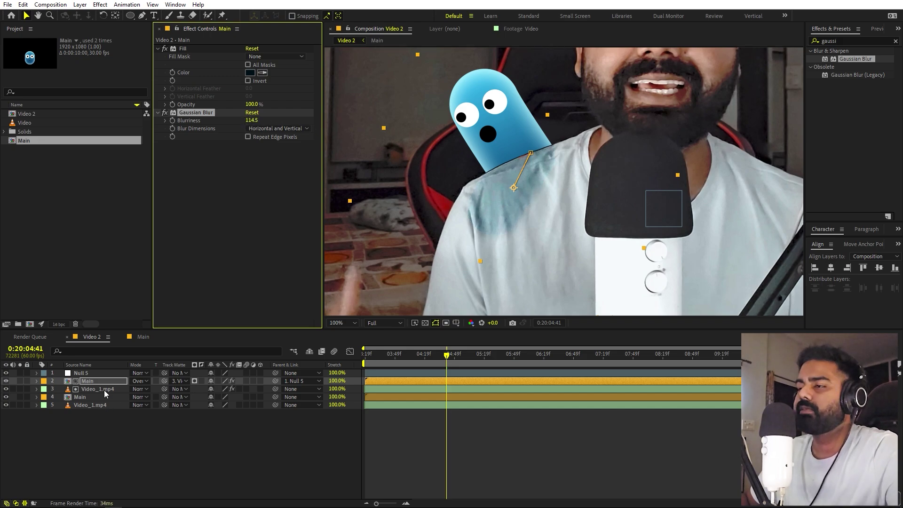
key("t")
left_click_drag(212, 389, 195, 390)
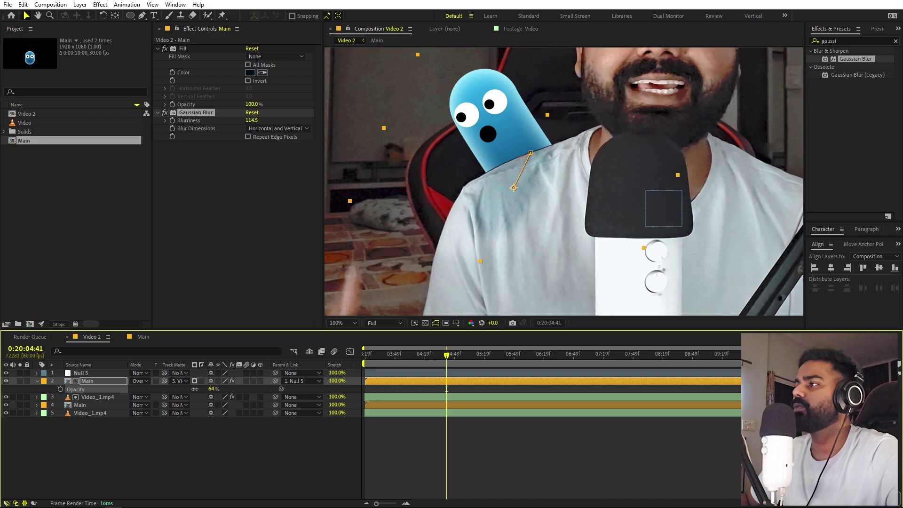
- Preview the composite from the start of the work area to check the pop-up and its shadow
left_click(467, 450)
key("Home")
key("shift+slash")
key("space")
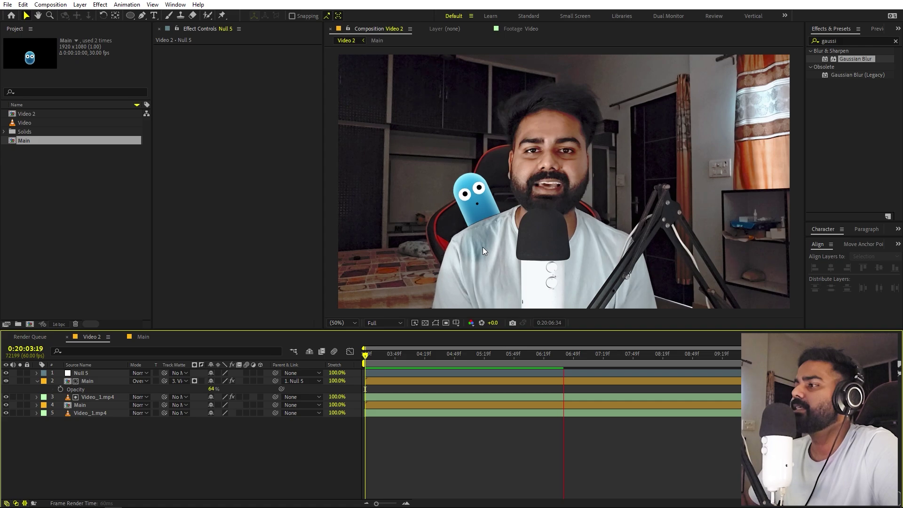
key("space")
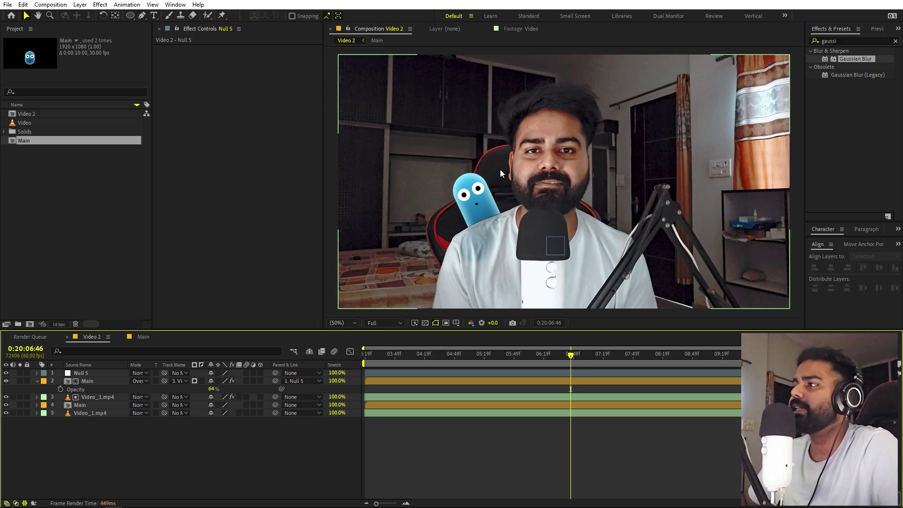
left_click(72, 200)
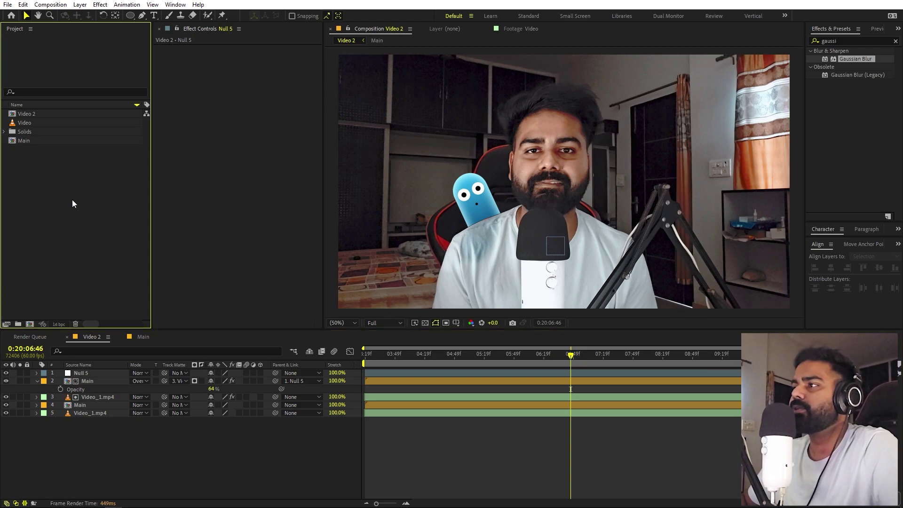